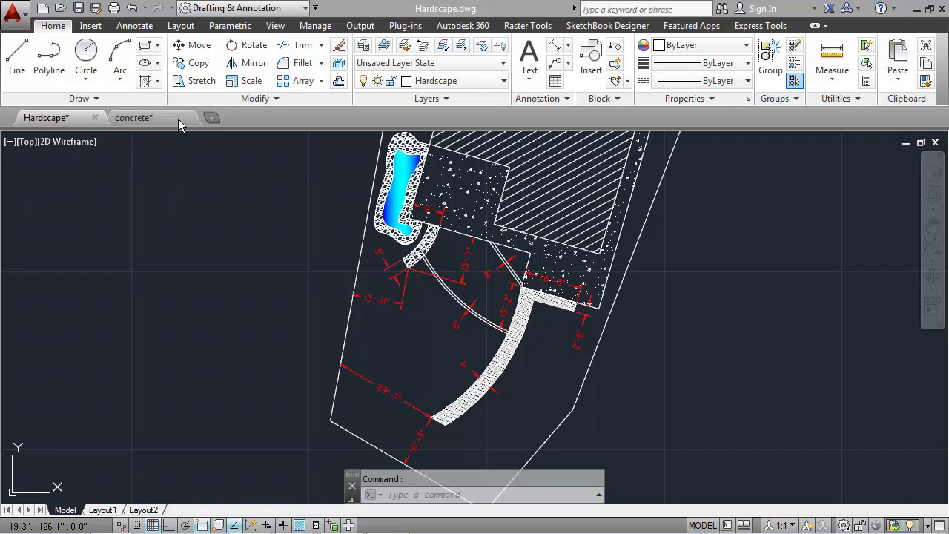
# - Open concrete.dwg in model space and enable Endpoint, Intersection and Extension object snaps
pyautogui.moveTo(172, 121)
pyautogui.click(81, 200)
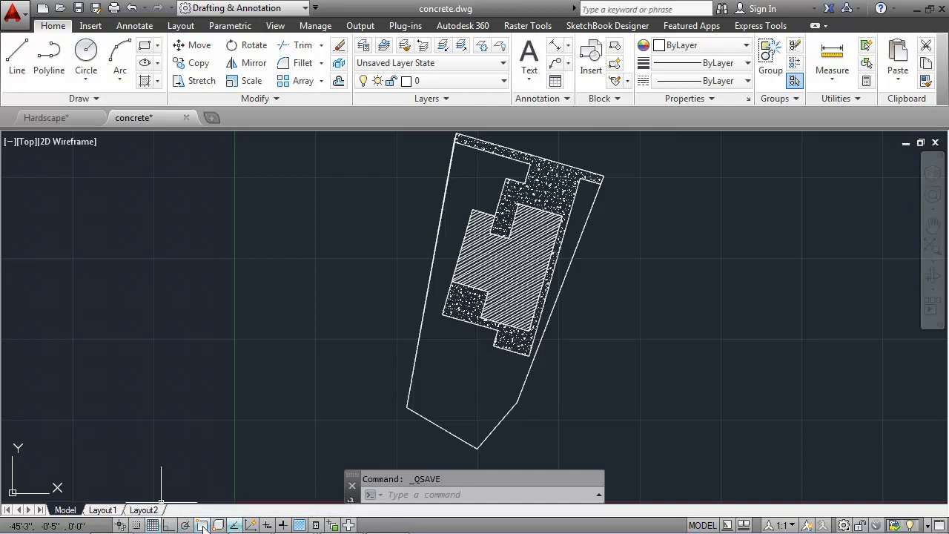
pyautogui.rightClick(202, 525)
pyautogui.click(236, 496)
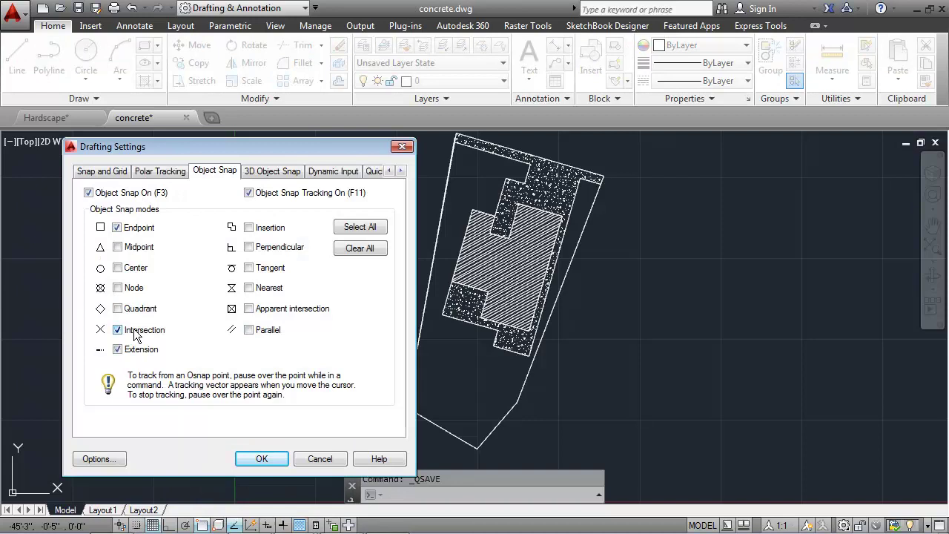
pyautogui.click(259, 459)
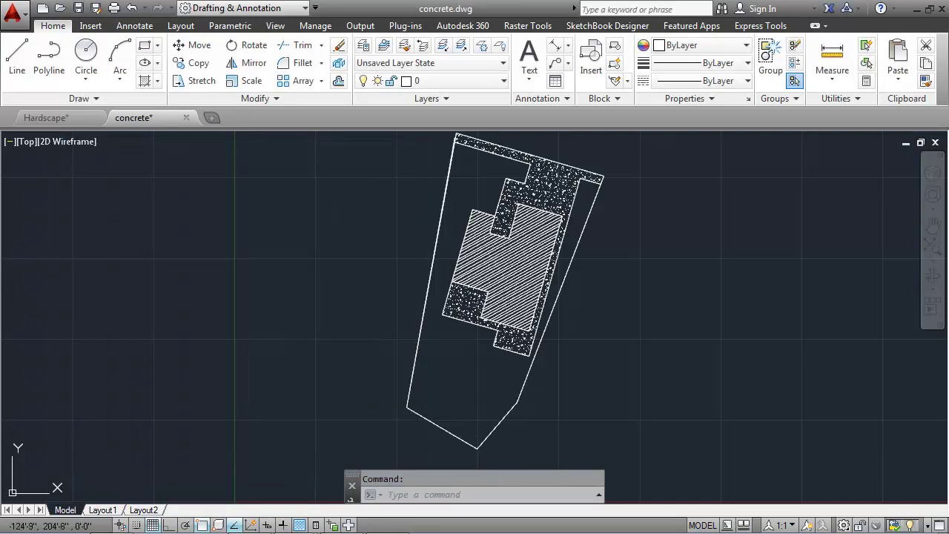
# - Draw a 13'2" line down from the concrete corner and erase the stray lower-left boundary line
pyautogui.click(17, 54)
pyautogui.scroll(5, 524, 400)
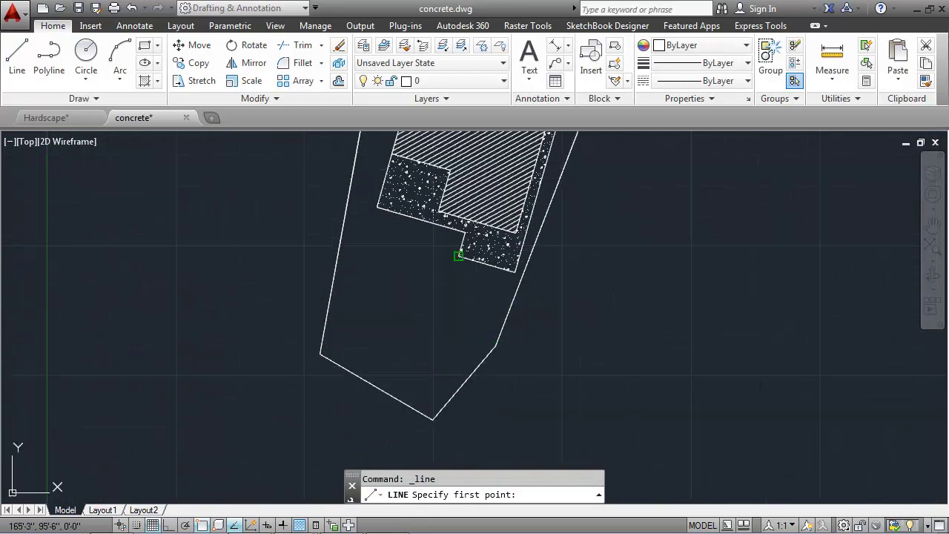
pyautogui.scroll(-3, 515, 297)
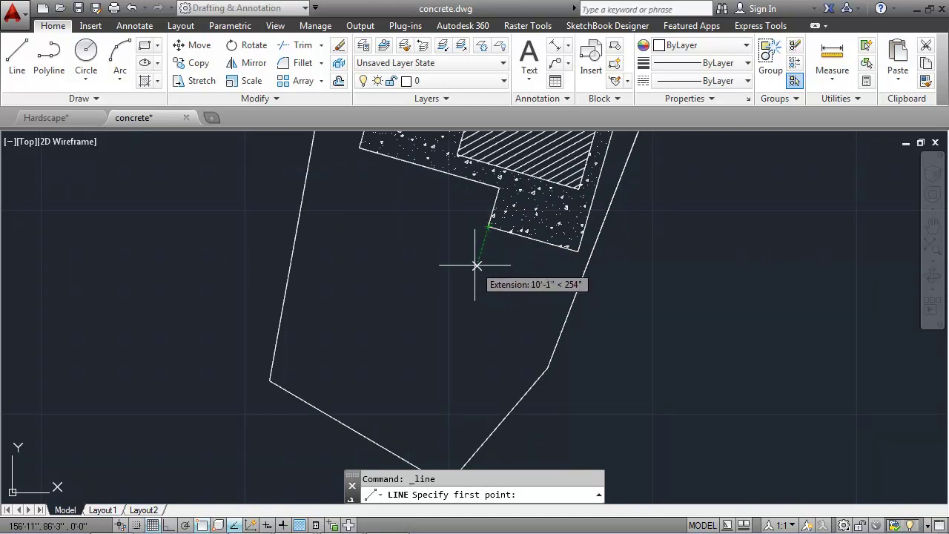
pyautogui.click(487, 224)
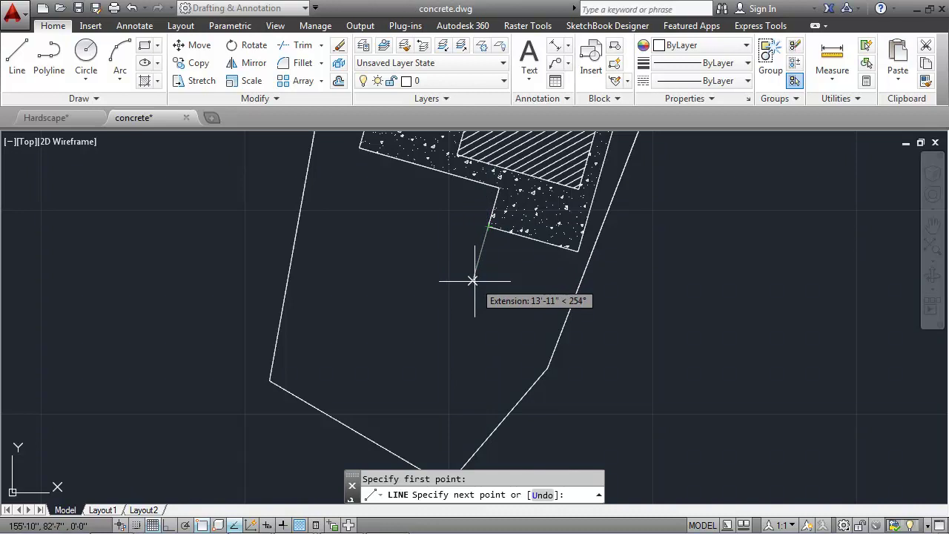
pyautogui.write('13')
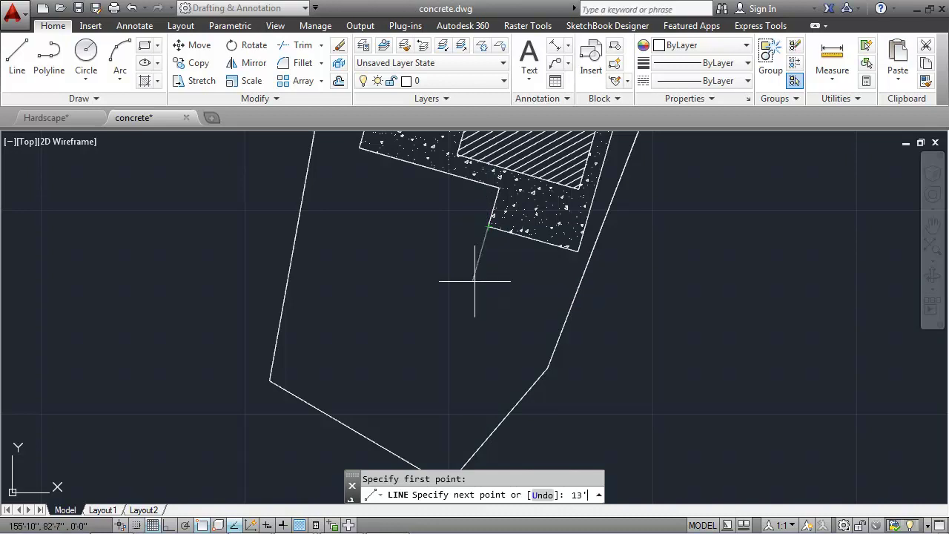
pyautogui.write("'2")
pyautogui.press('Return')
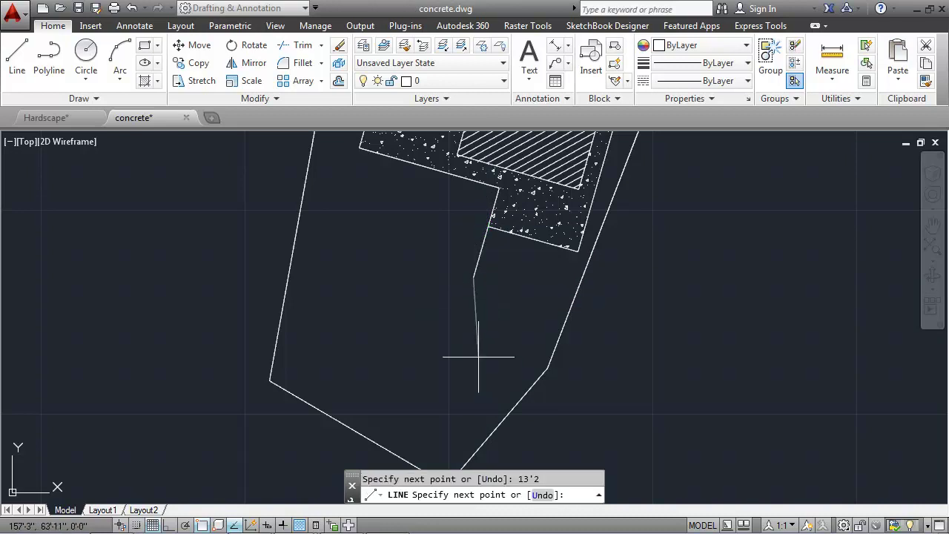
pyautogui.press('Return')
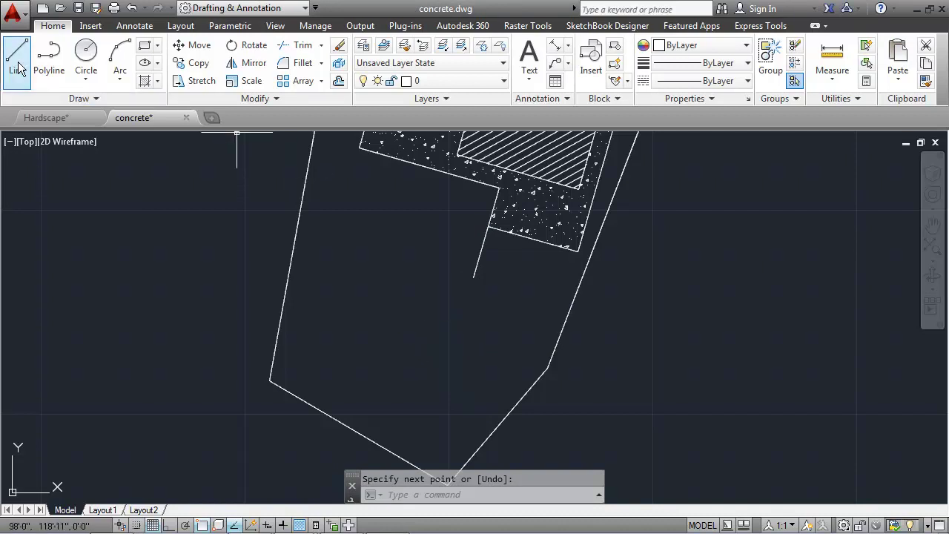
pyautogui.click(312, 406)
pyautogui.press('Delete')
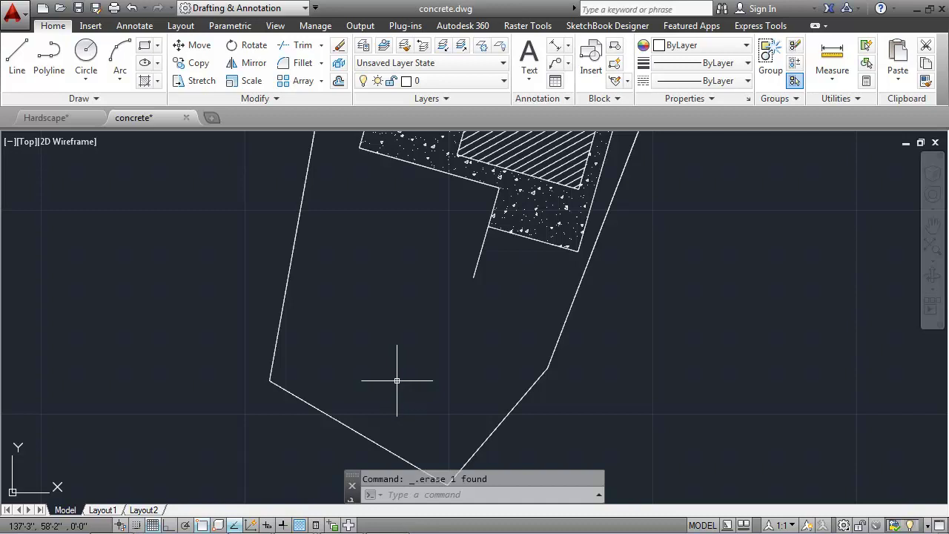
# - Offset the lower lot boundary 15' inward as a guide line
pyautogui.write('OFFSEt')
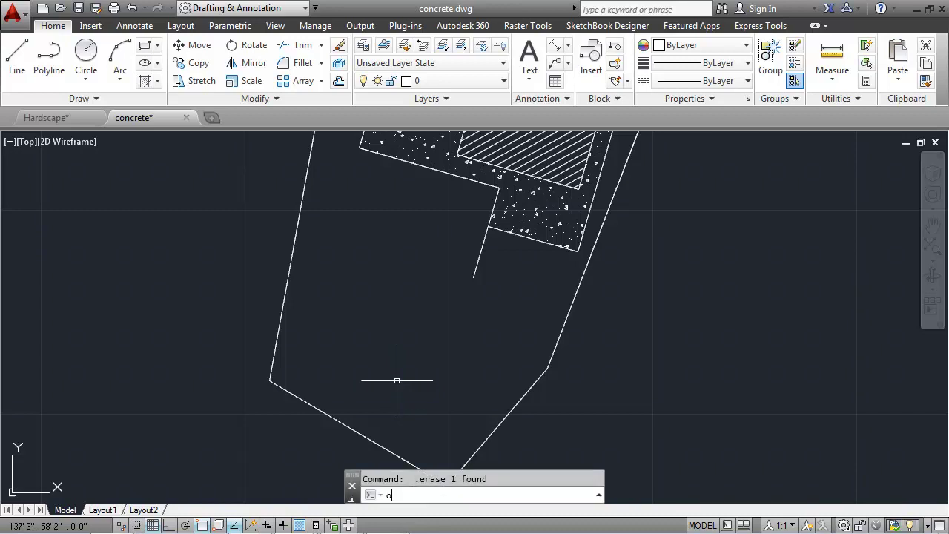
pyautogui.press('Return')
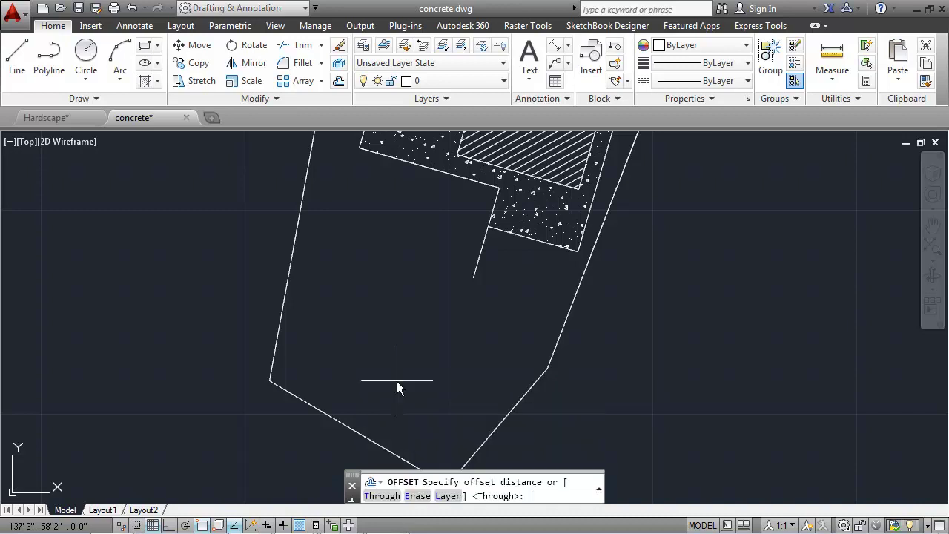
pyautogui.write("15'3")
pyautogui.press('Return')
pyautogui.click(341, 423)
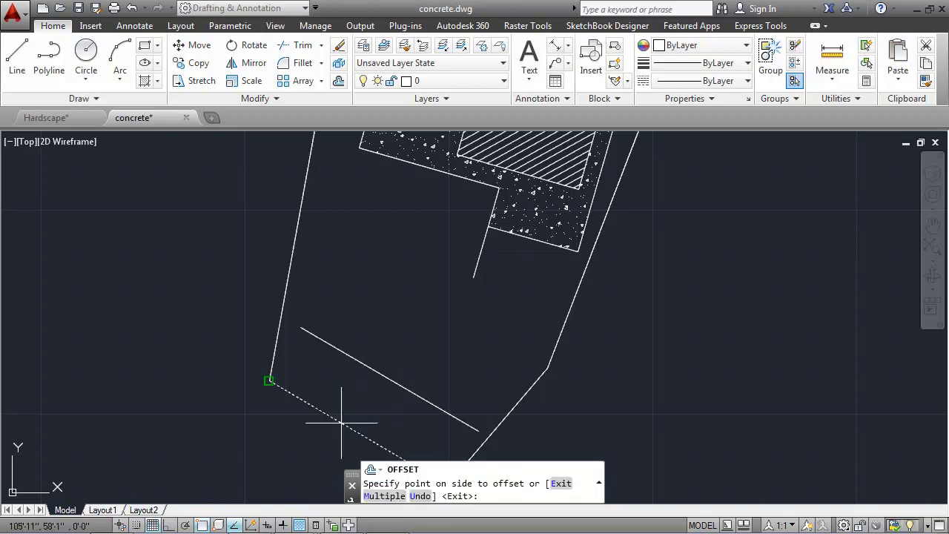
pyautogui.click(458, 372)
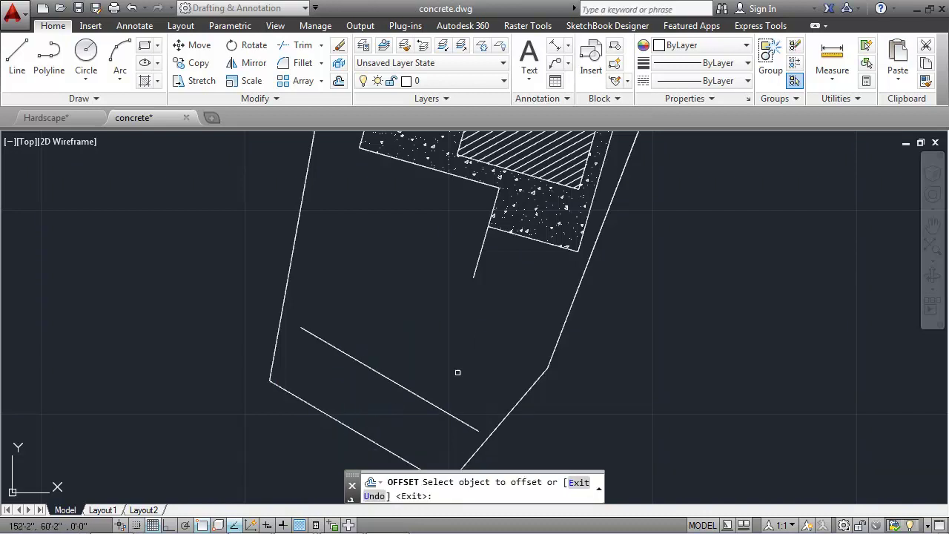
pyautogui.press('Return')
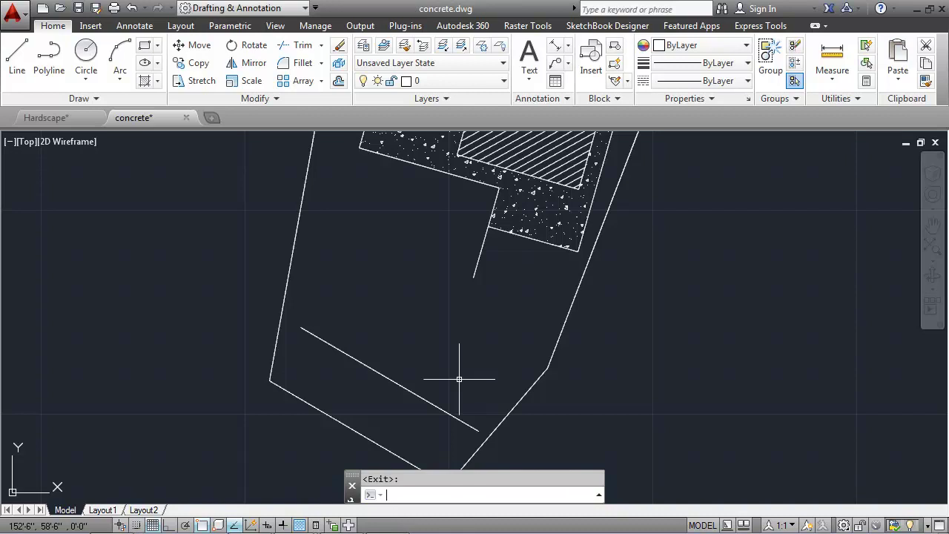
# - Offset the left lot boundary 20'6" inward as a second guide line
pyautogui.press('Return')
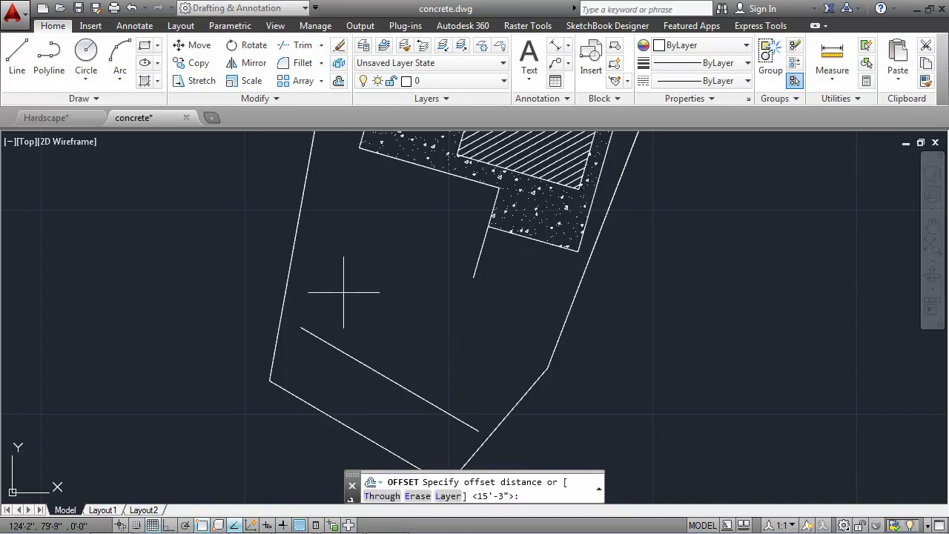
pyautogui.write("20'6")
pyautogui.press('Return')
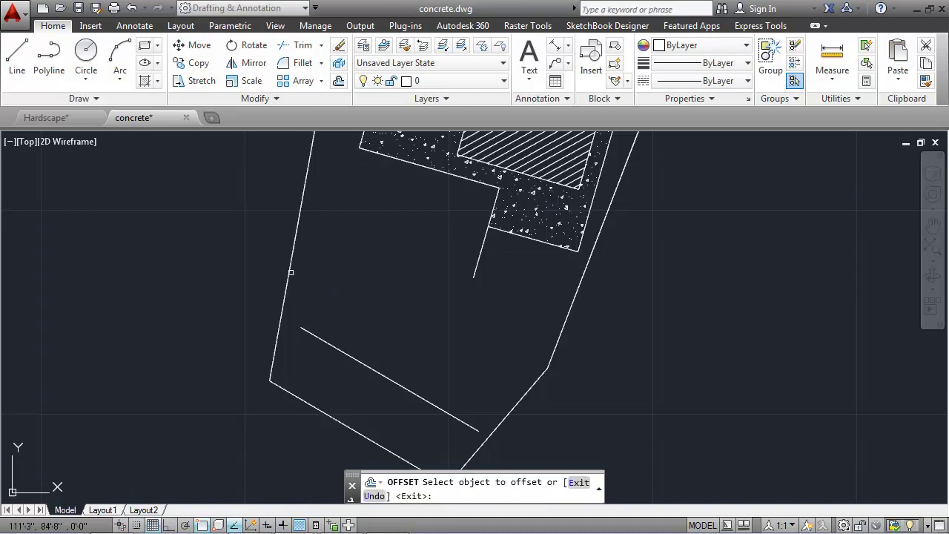
pyautogui.click(291, 273)
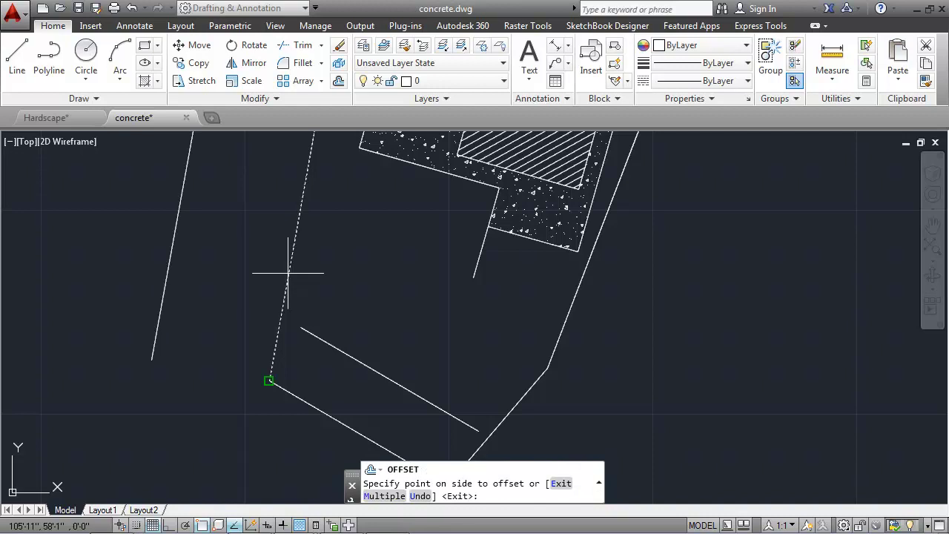
pyautogui.click(382, 302)
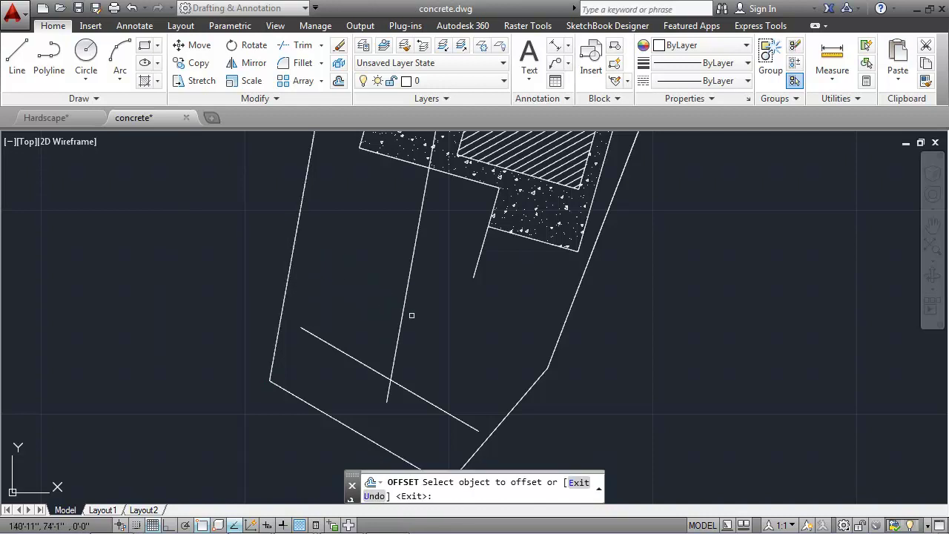
pyautogui.press('Return')
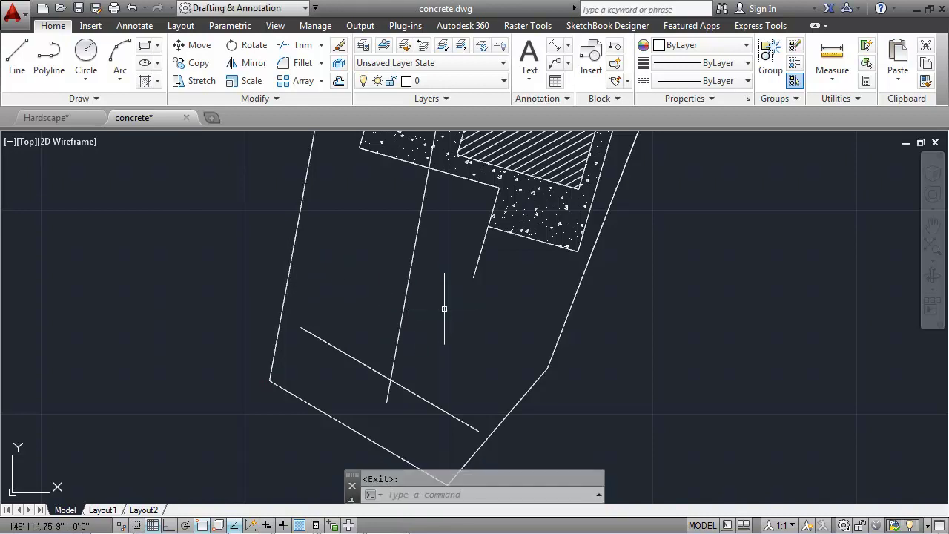
# - Draw an arc from the concrete corner through the line end to the guide-line intersection
pyautogui.click(120, 52)
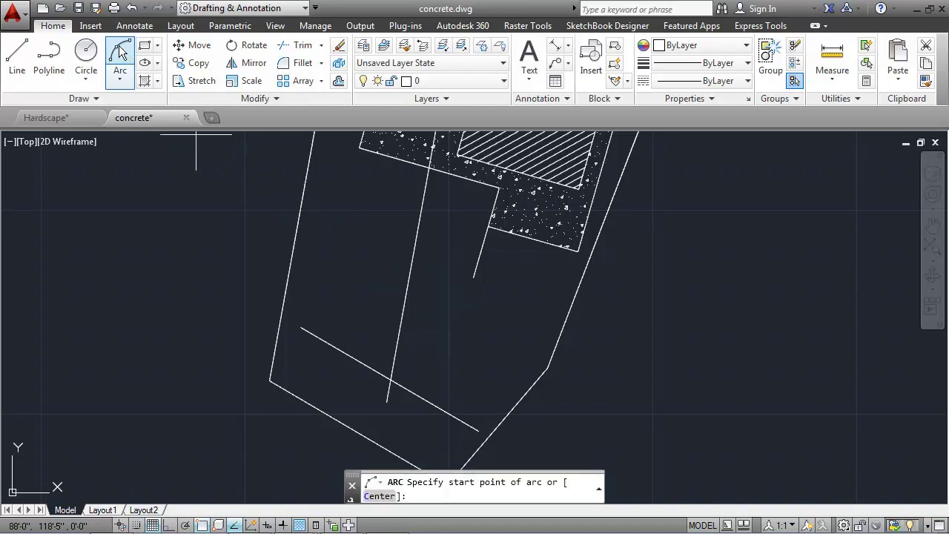
pyautogui.click(488, 226)
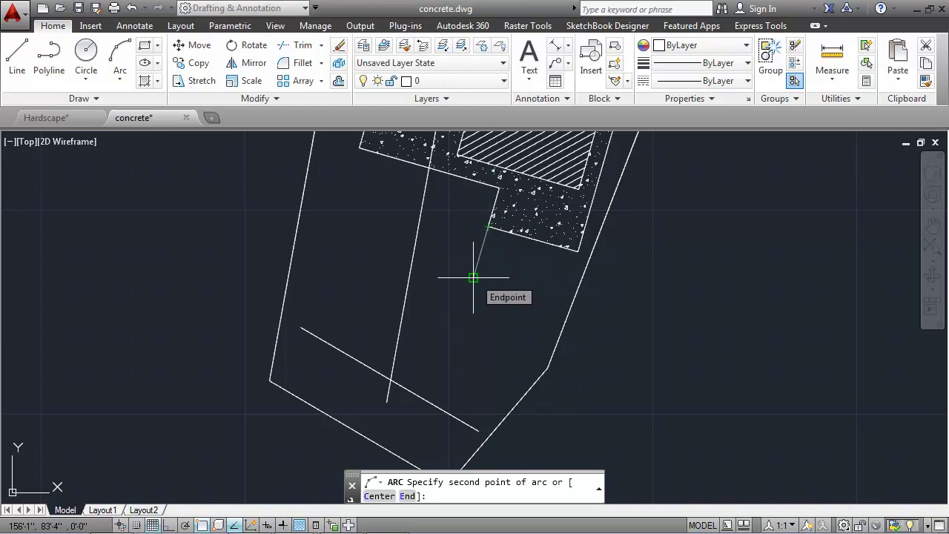
pyautogui.click(473, 277)
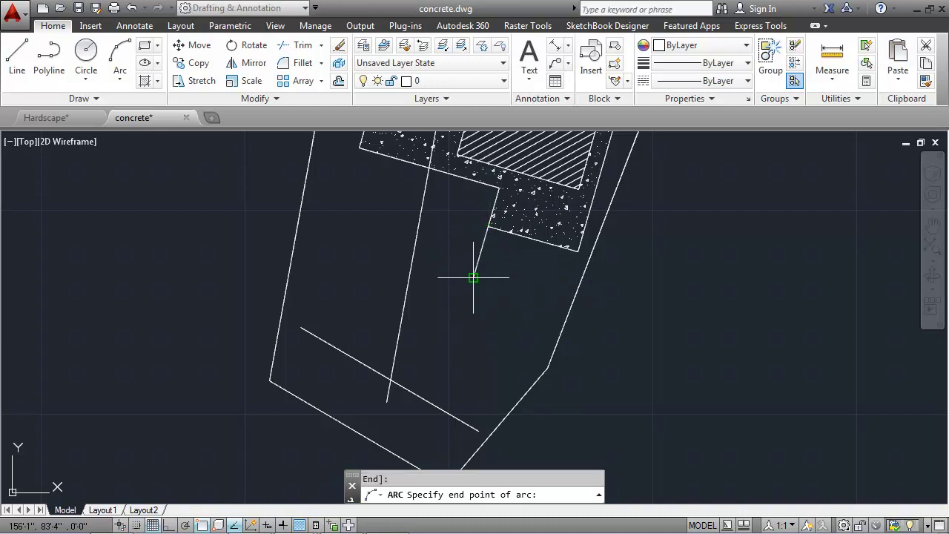
pyautogui.click(393, 382)
pyautogui.press('Return')
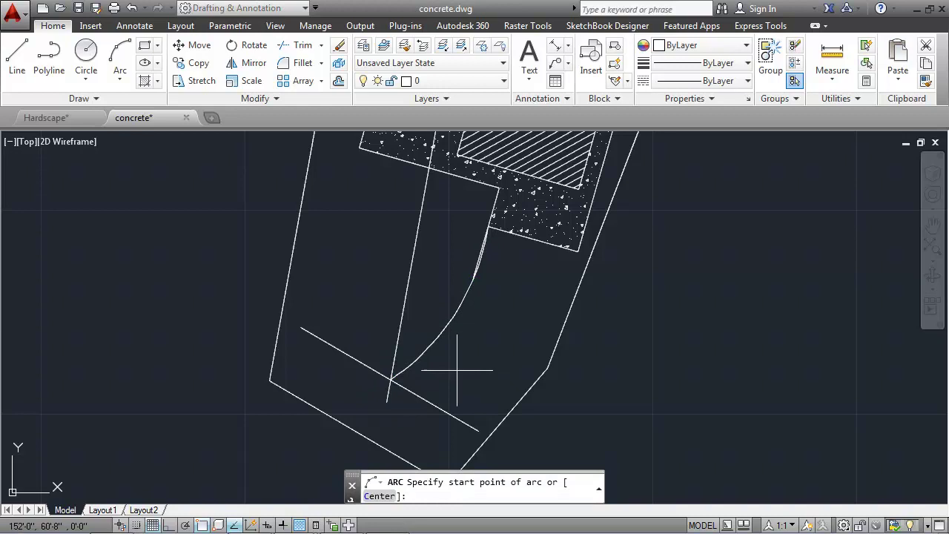
pyautogui.press('Escape')
# - Offset the arc 4' to the right as the walkway's second edge
pyautogui.write('offset')
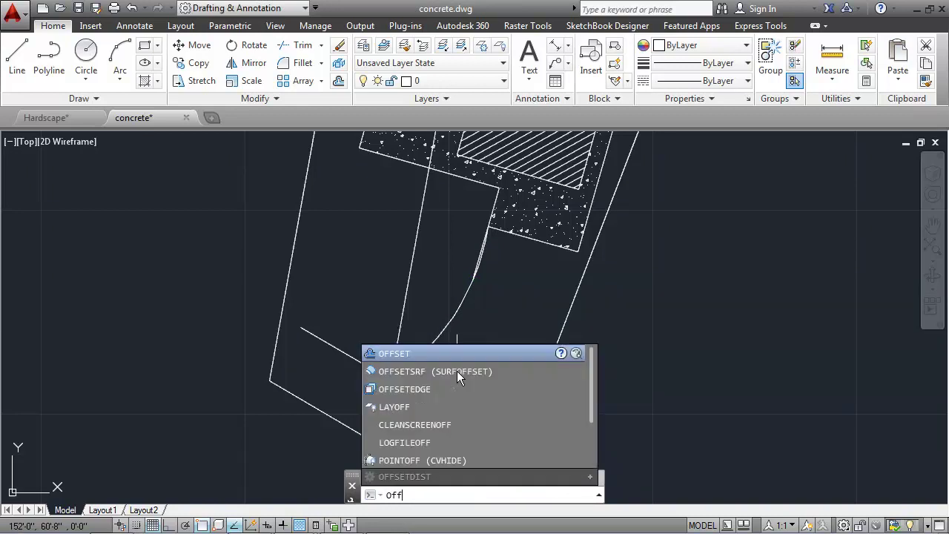
pyautogui.press('Return')
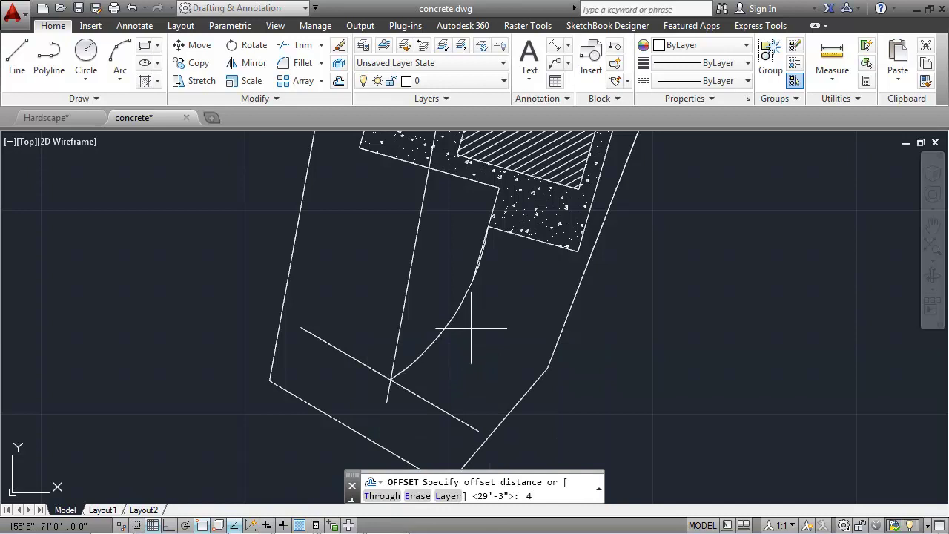
pyautogui.press('Return')
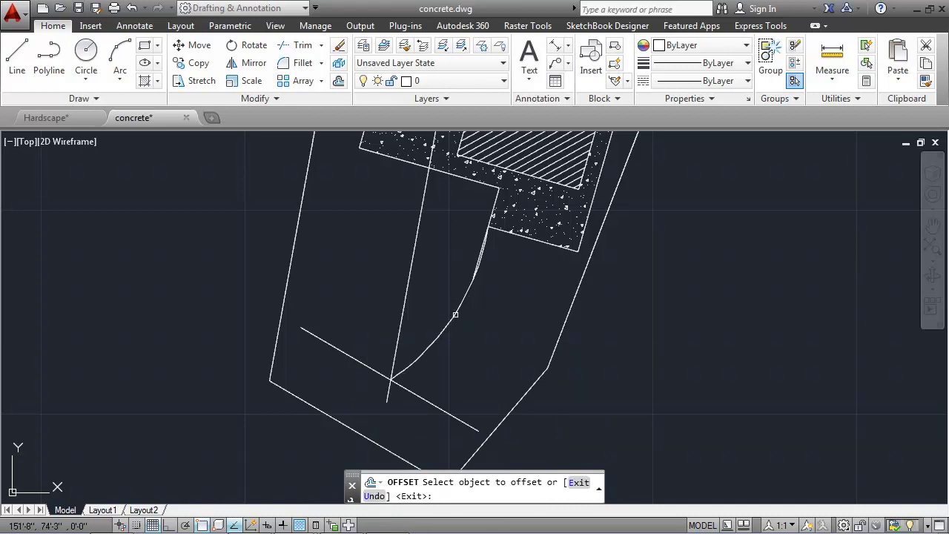
pyautogui.click(456, 313)
pyautogui.click(482, 327)
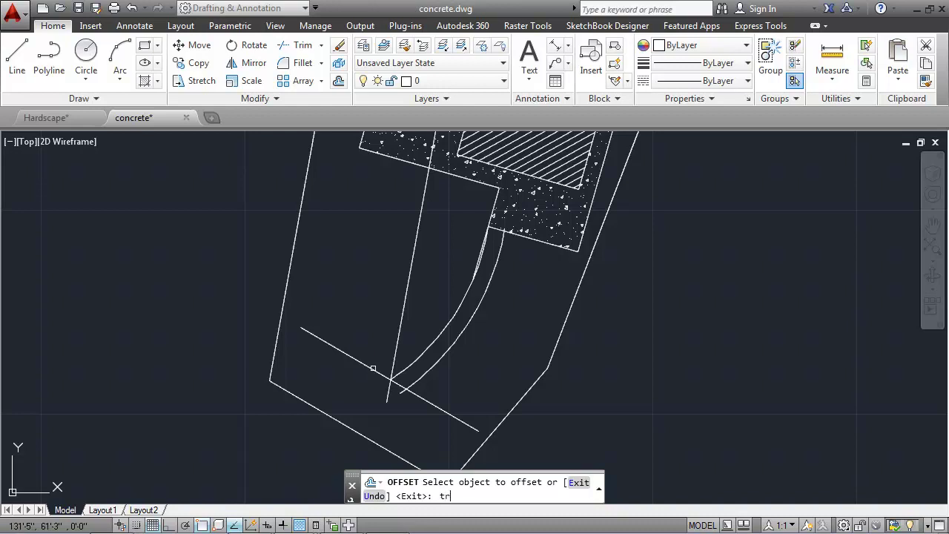
# - Trim the stubs and stray lines around the curved walkway's lower tip
pyautogui.press('Return')
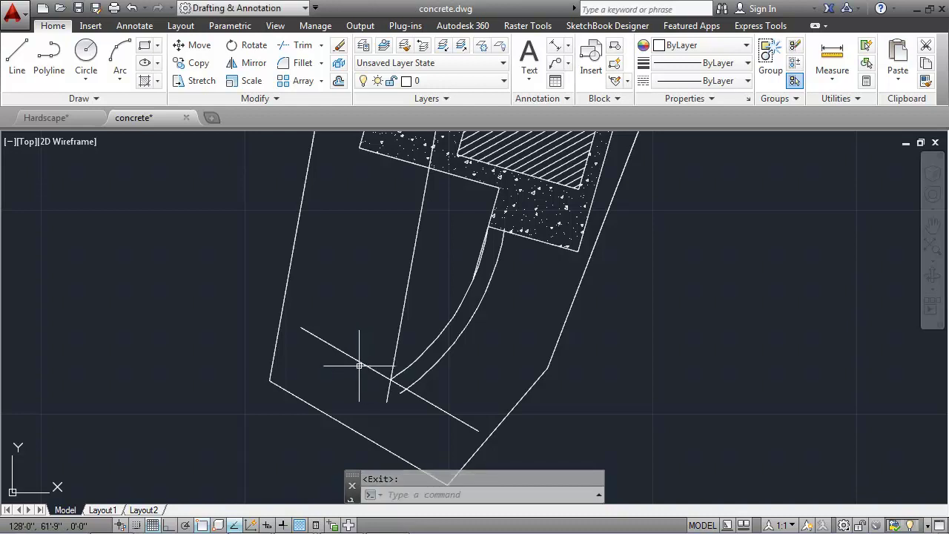
pyautogui.write('tr')
pyautogui.press('Return')
pyautogui.press('Return')
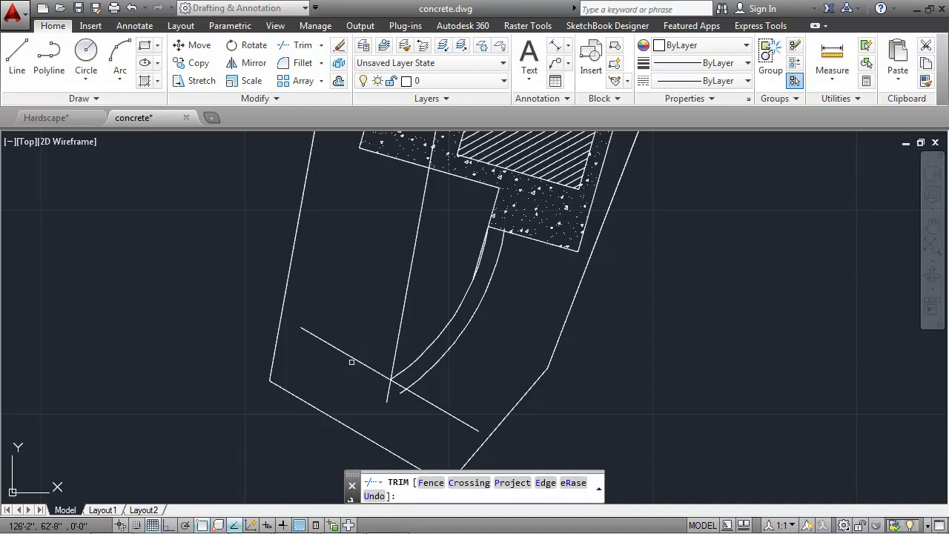
pyautogui.click(352, 361)
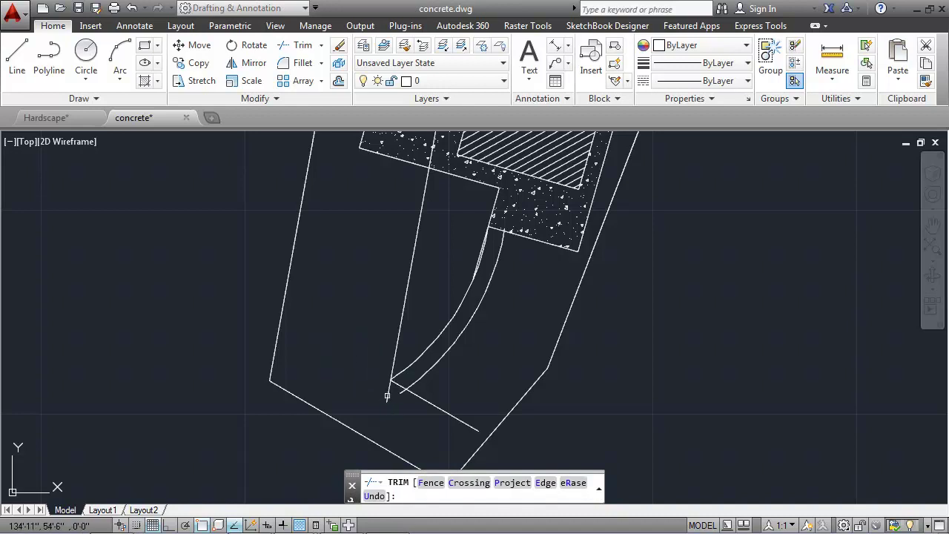
pyautogui.click(387, 394)
pyautogui.click(419, 399)
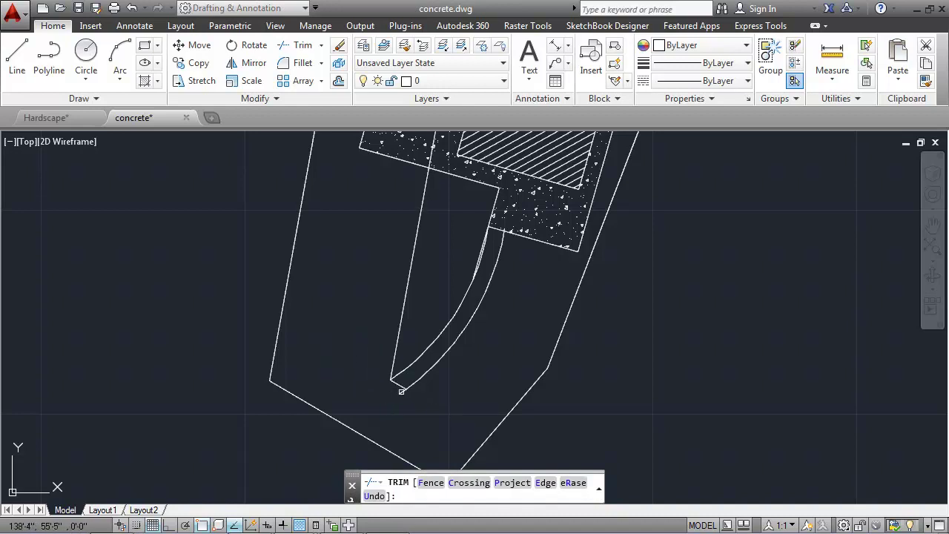
pyautogui.click(400, 389)
pyautogui.scroll(2, 405, 336)
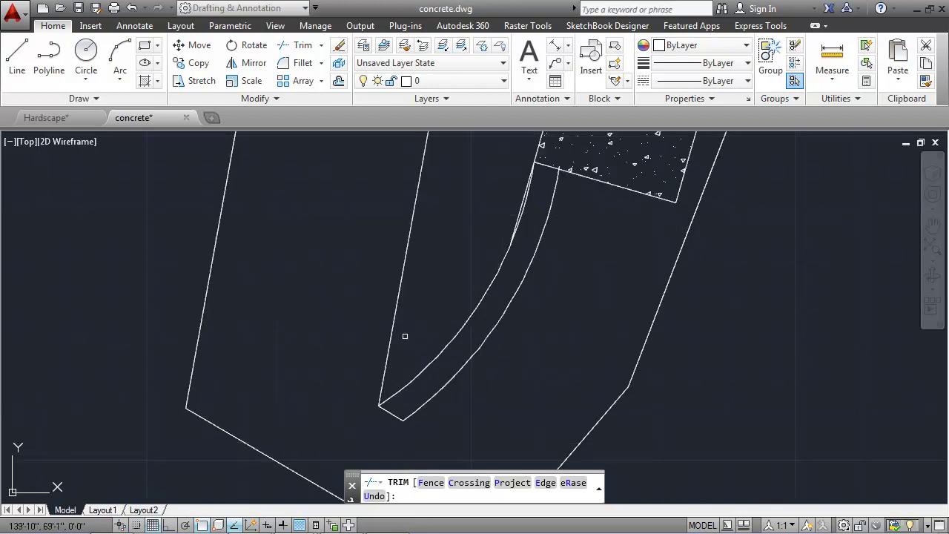
pyautogui.click(389, 347)
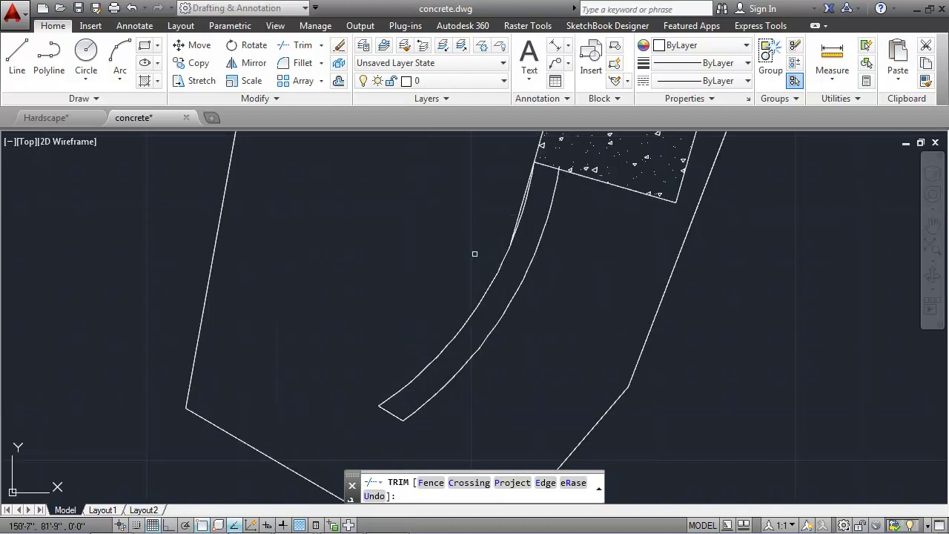
pyautogui.scroll(-3, 472, 254)
pyautogui.moveTo(462, 220); pyautogui.dragTo(432, 333, button='middle')
pyautogui.press('Escape')
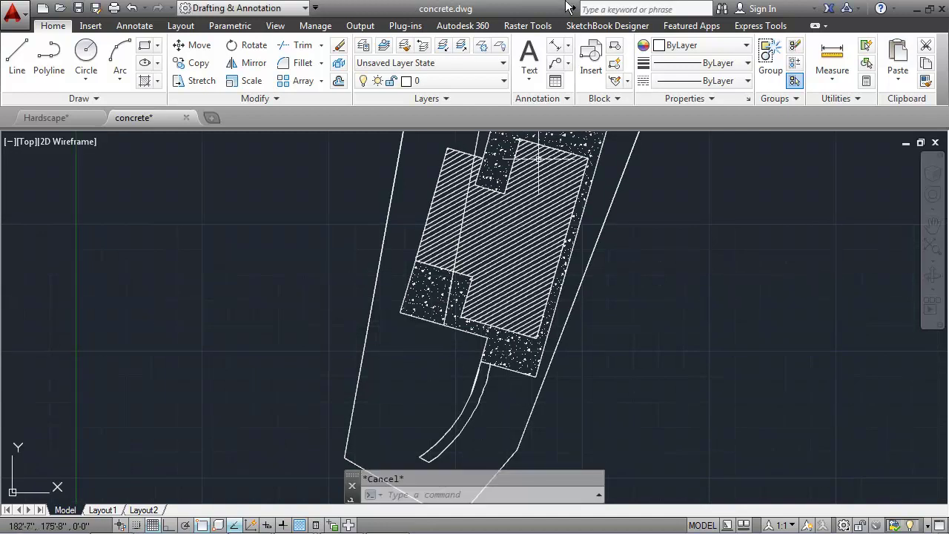
# - Erase the leftover line above the concrete paving
pyautogui.click(477, 141)
pyautogui.press('Delete')
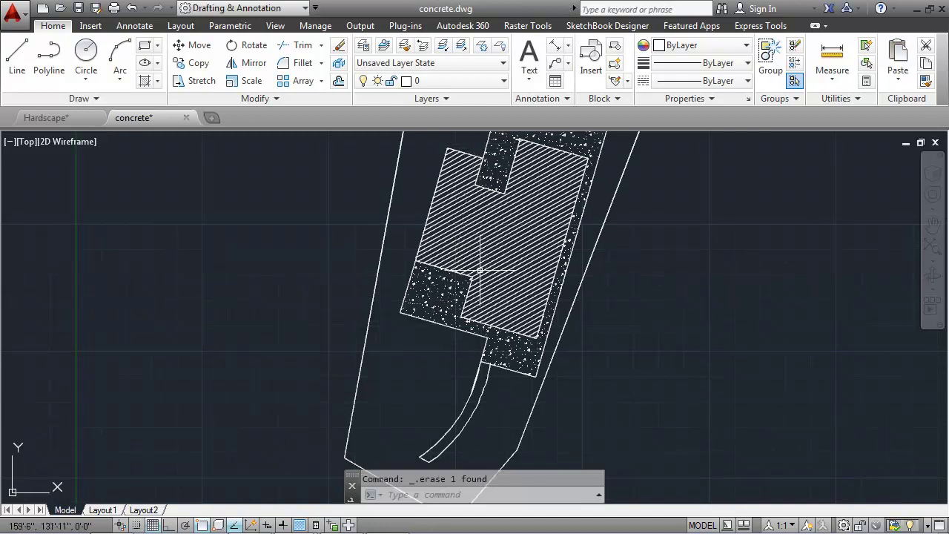
pyautogui.scroll(2, 488, 371)
pyautogui.scroll(2, 487, 371)
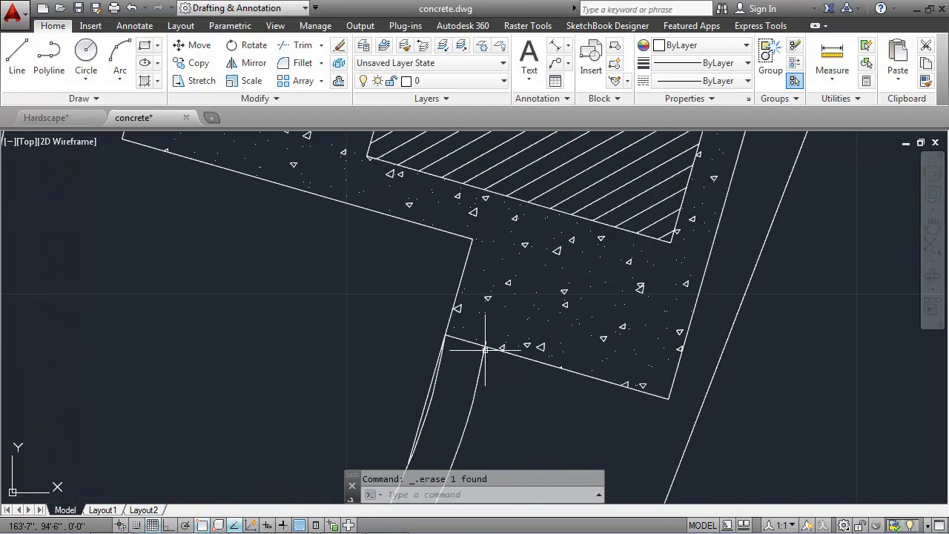
pyautogui.scroll(2, 486, 344)
# - Run a second trim pass over the walkway, then select the concrete paving outline
pyautogui.write('tr')
pyautogui.press('Return')
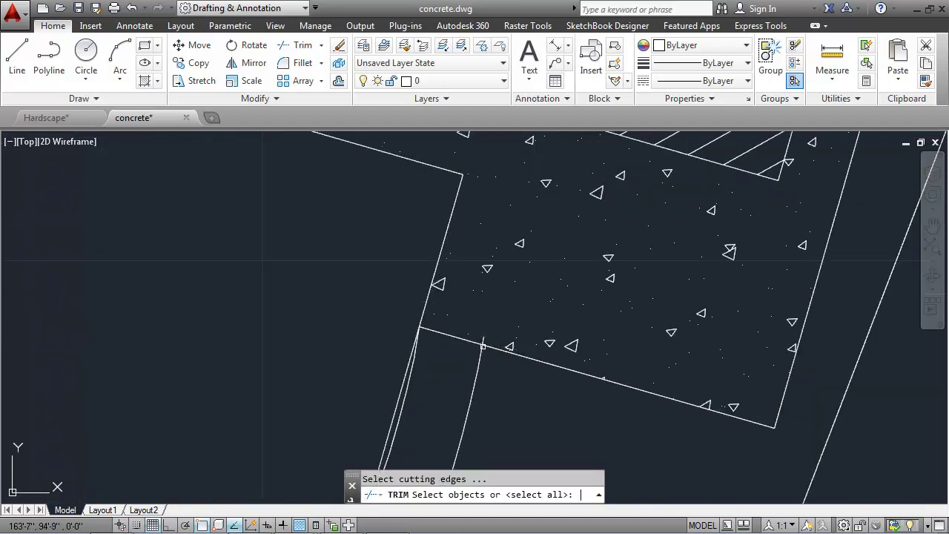
pyautogui.press('Return')
pyautogui.scroll(-3, 484, 338)
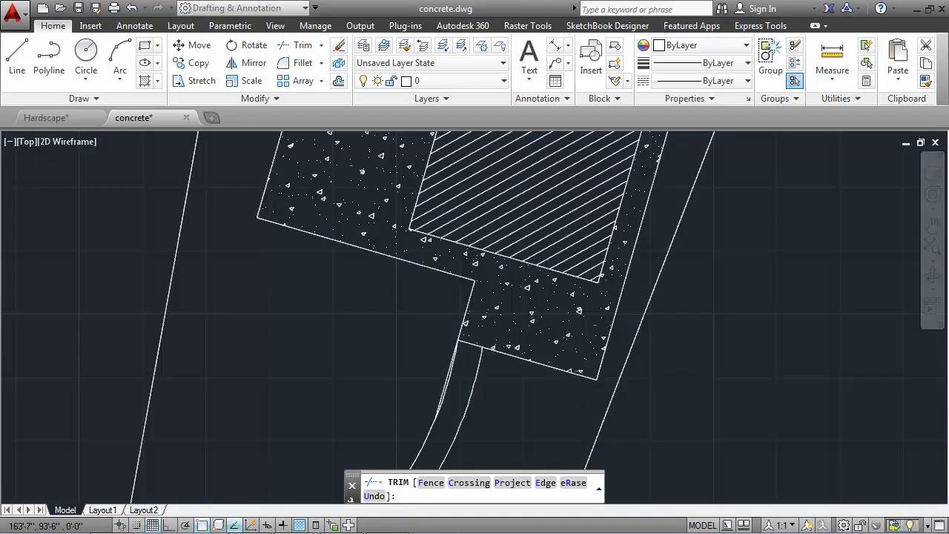
pyautogui.moveTo(484, 338)
pyautogui.mouseDown(button='middle')
pyautogui.moveTo(487, 361)
pyautogui.moveTo(471, 279)
pyautogui.mouseUp(button='middle')
pyautogui.scroll(2, 483, 289)
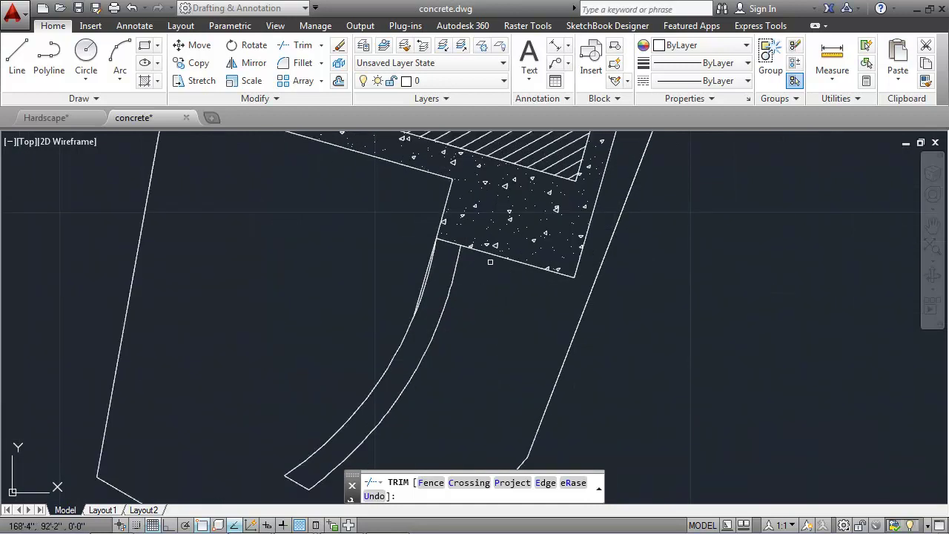
pyautogui.press('Escape')
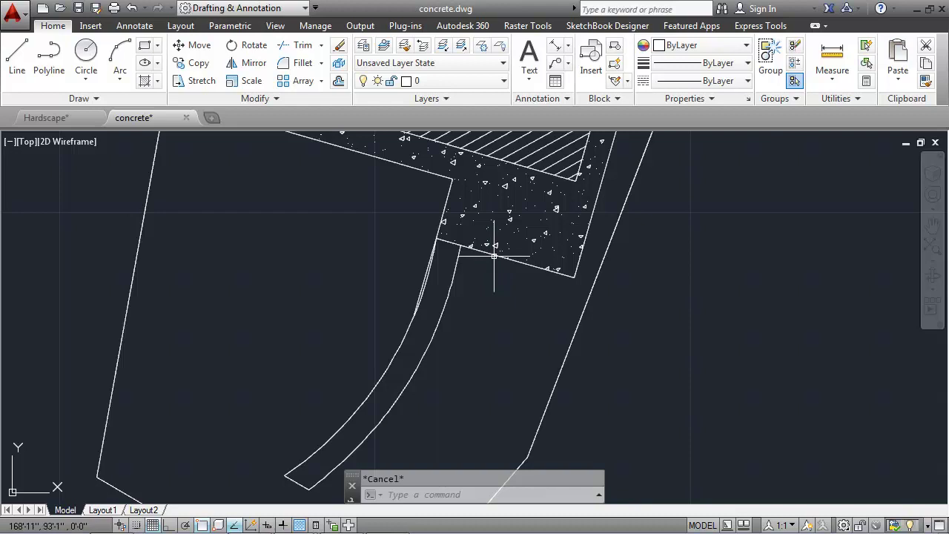
pyautogui.click(496, 254)
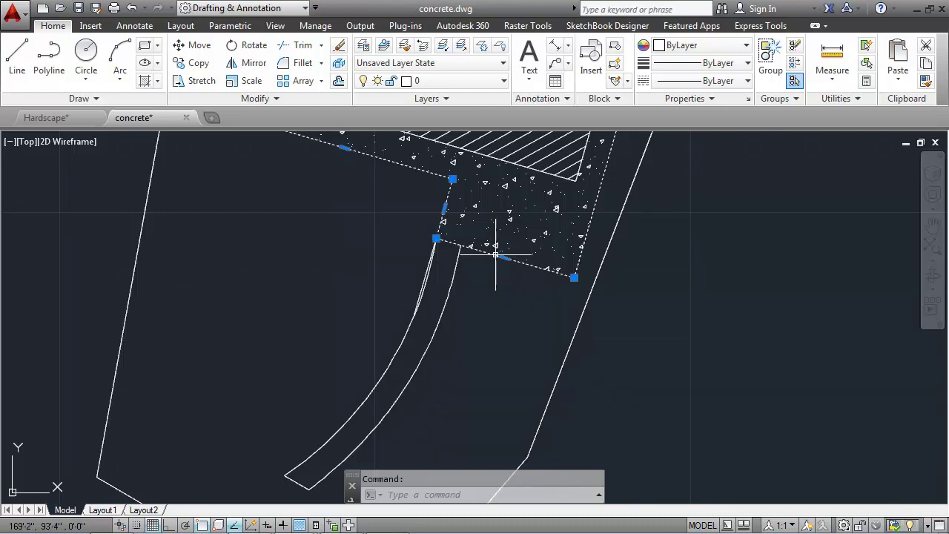
# - Explode the concrete polyline and offset its lower edge 1'6" toward the walkway
pyautogui.click(339, 64)
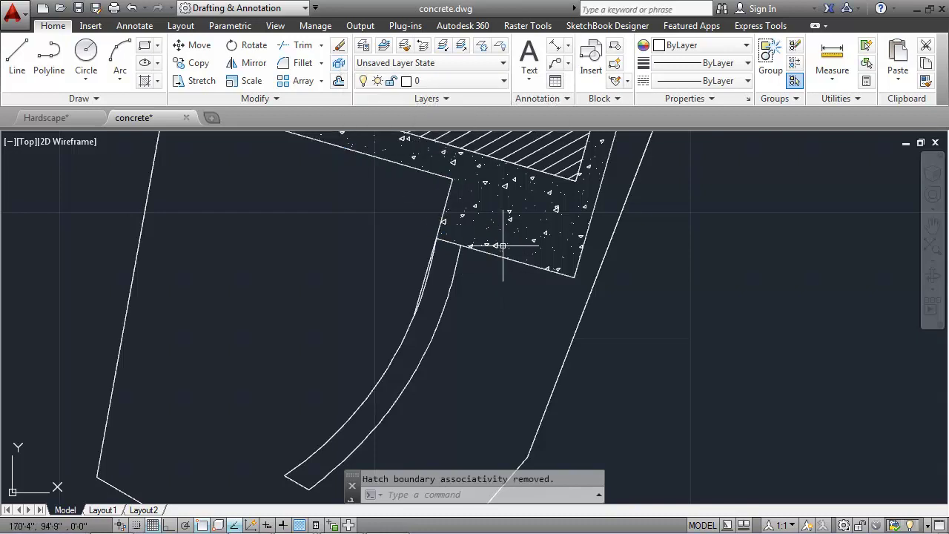
pyautogui.click(496, 256)
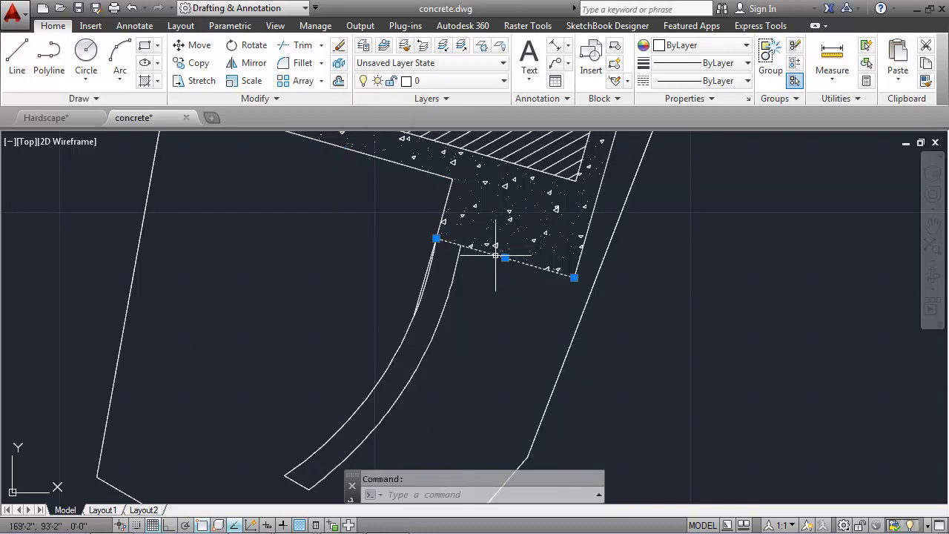
pyautogui.click(338, 83)
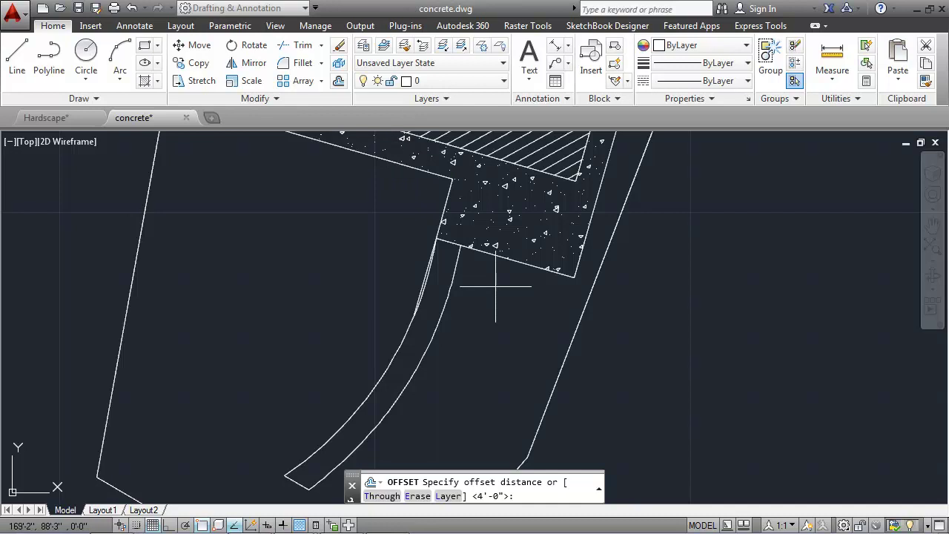
pyautogui.write("1'6")
pyautogui.press('Return')
pyautogui.click(495, 287)
pyautogui.click(496, 287)
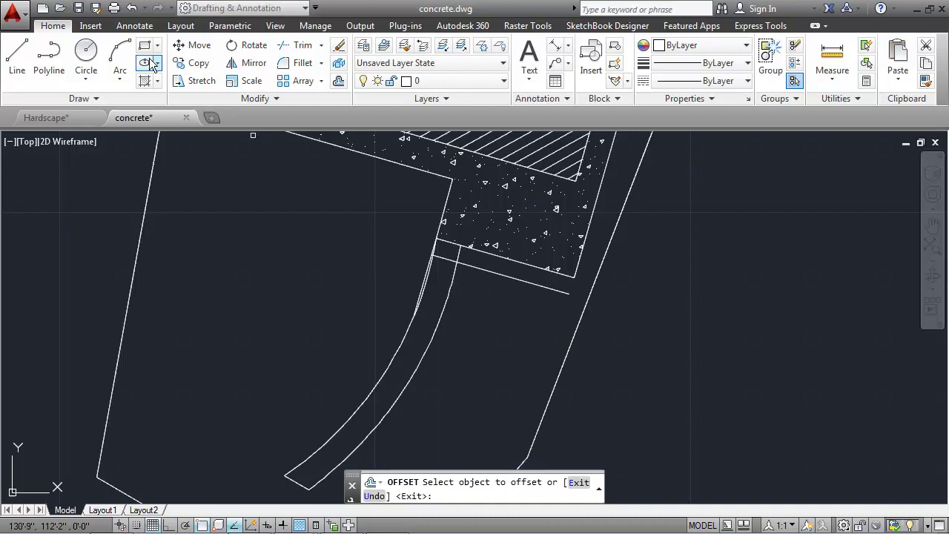
# - Draw a 16'3" line from the concrete corner, then a perpendicular cross-line to the edge
pyautogui.click(17, 58)
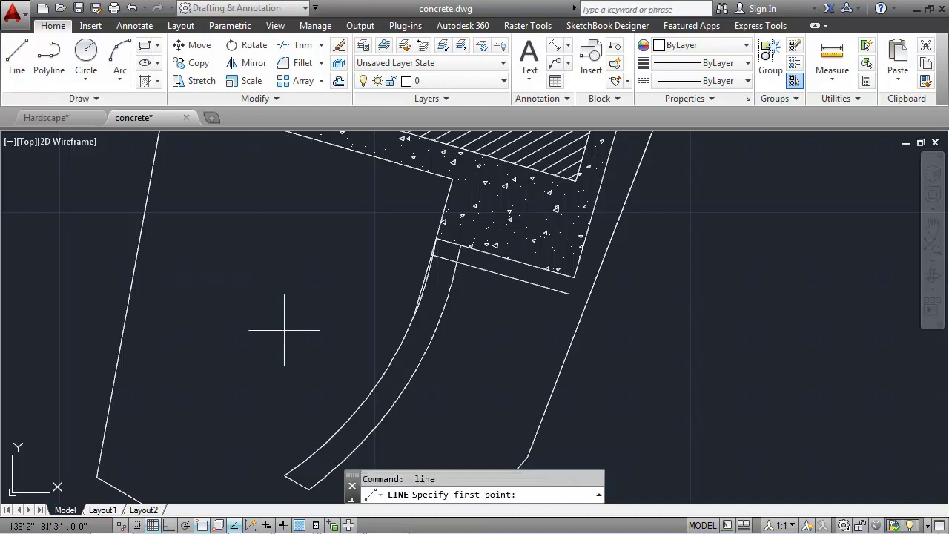
pyautogui.click(437, 238)
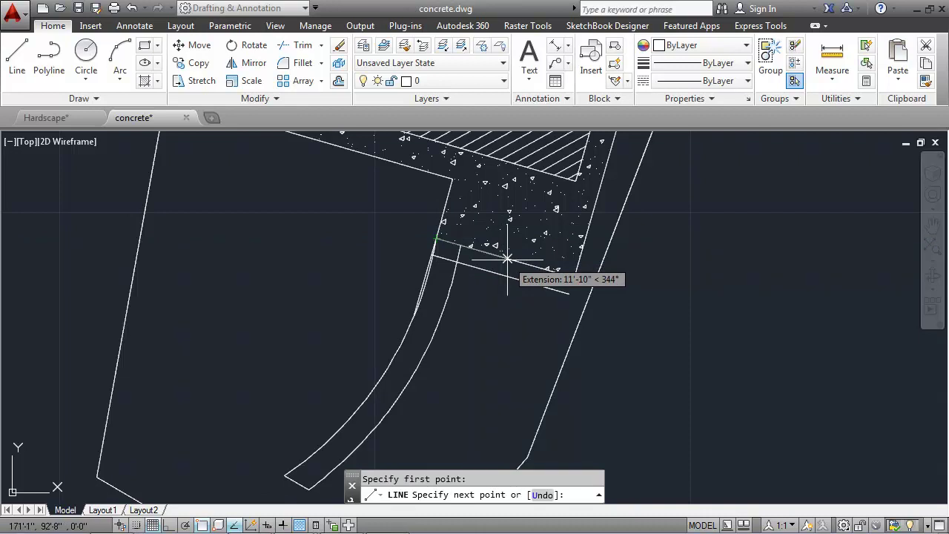
pyautogui.write('1')
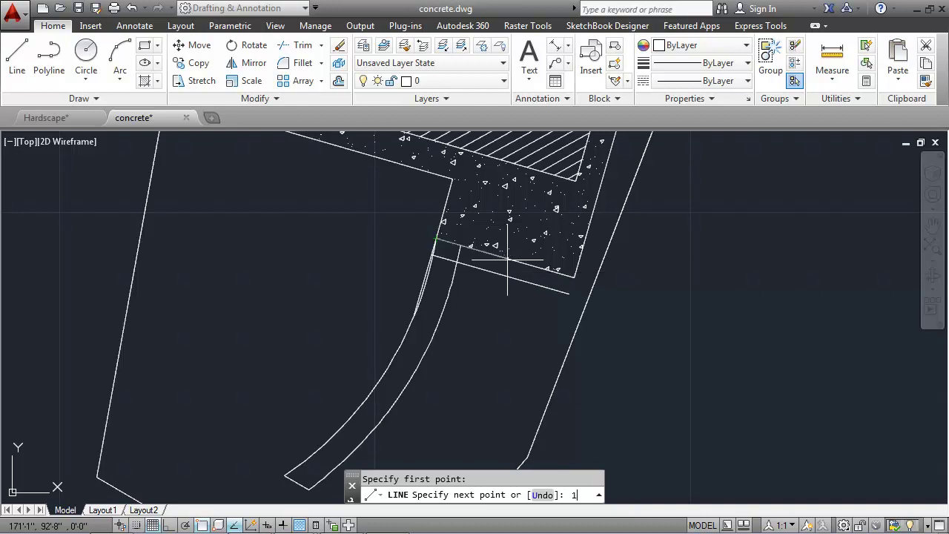
pyautogui.write("6'3")
pyautogui.press('Return')
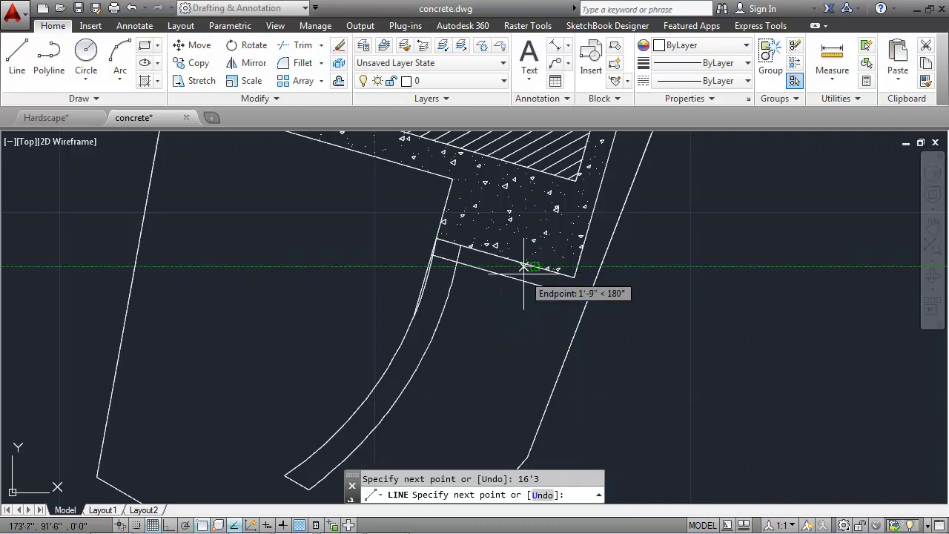
pyautogui.scroll(4, 541, 280)
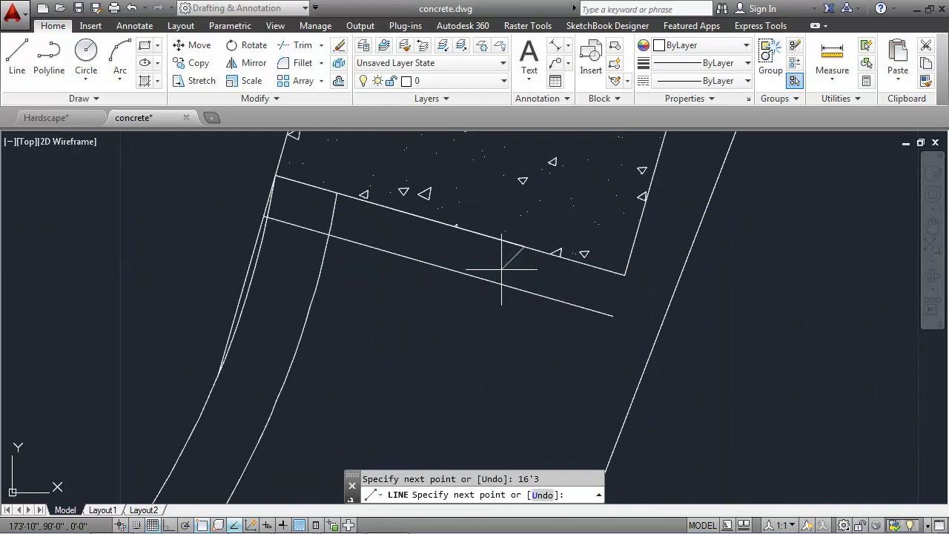
pyautogui.keyDown('shift'); pyautogui.rightClick(502, 270); pyautogui.keyUp('shift')
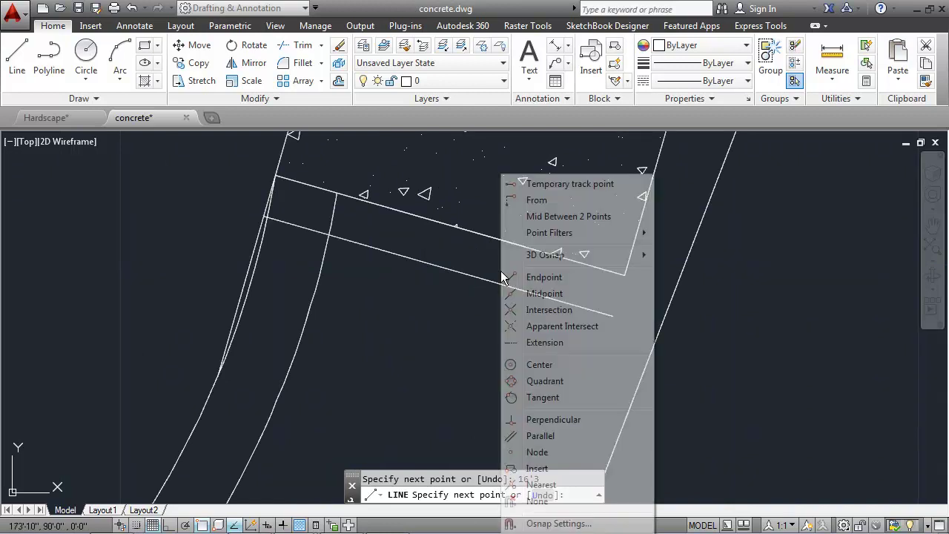
pyautogui.click(542, 419)
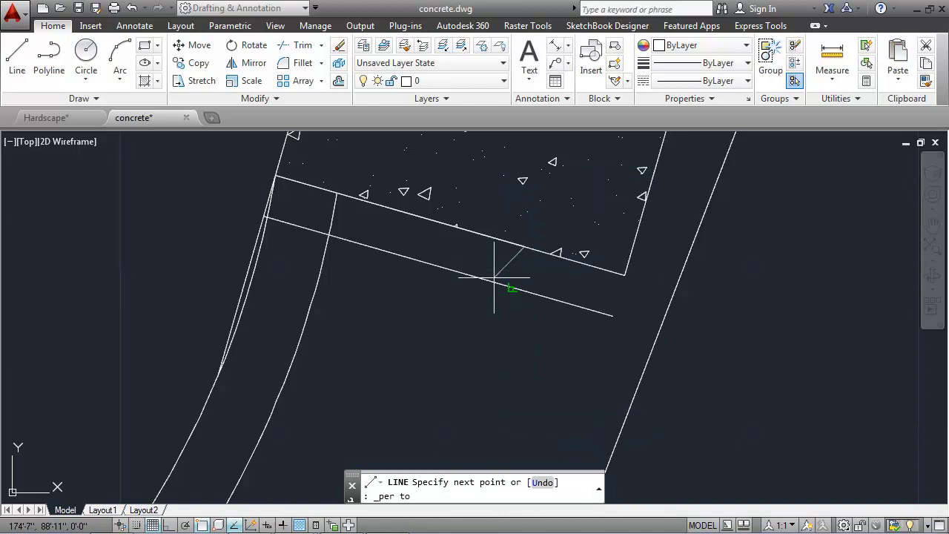
pyautogui.click(513, 285)
pyautogui.press('Return')
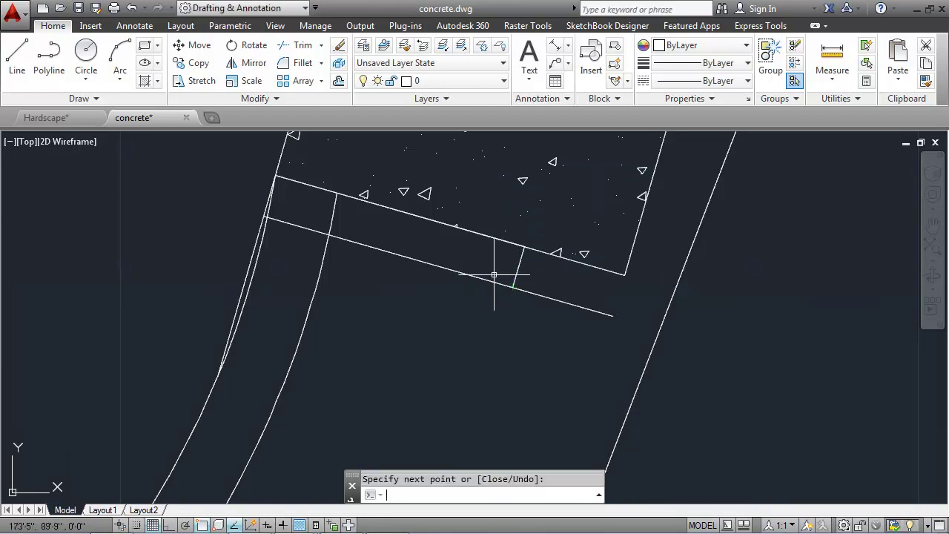
# - Trim the offset line's overhang and the short segments beside the new cross-line
pyautogui.write('tr')
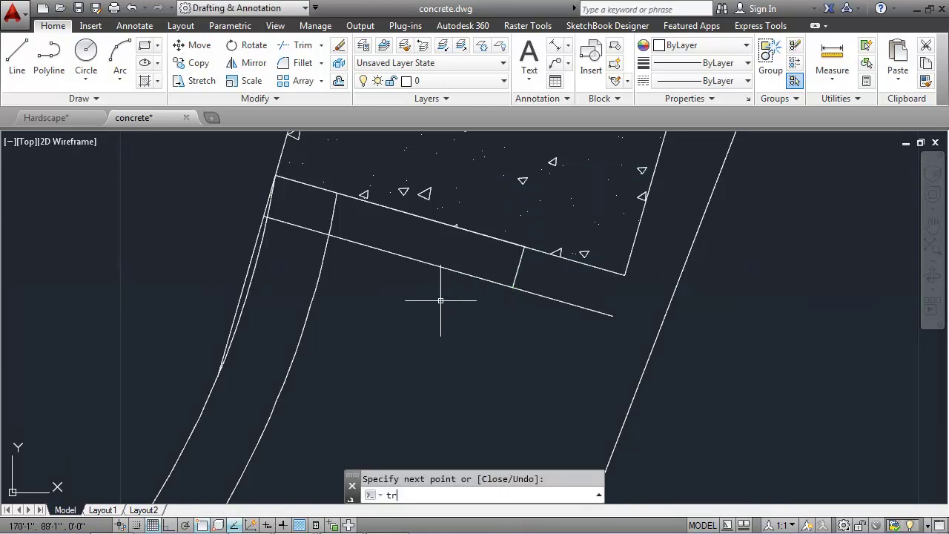
pyautogui.press('Return')
pyautogui.press('Return')
pyautogui.click(542, 297)
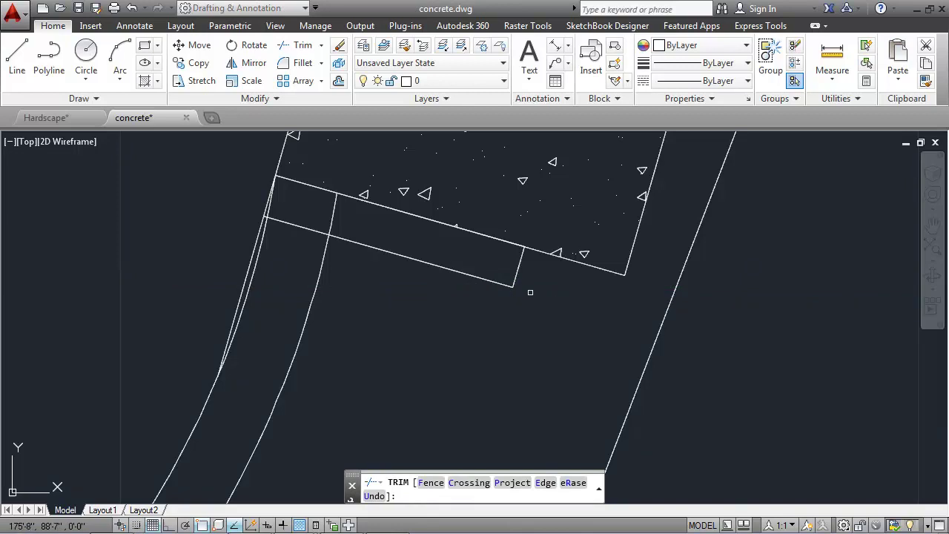
pyautogui.click(329, 207)
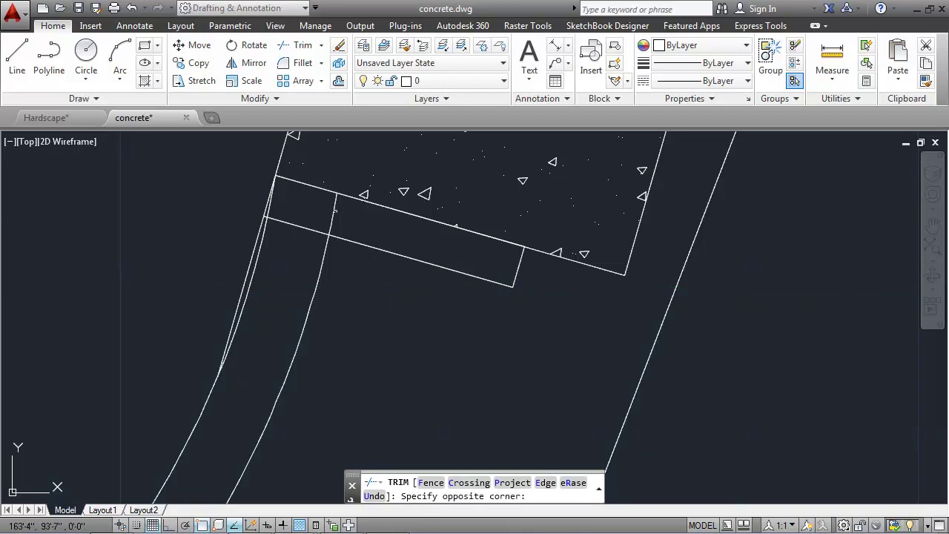
pyautogui.click(304, 235)
pyautogui.click(300, 227)
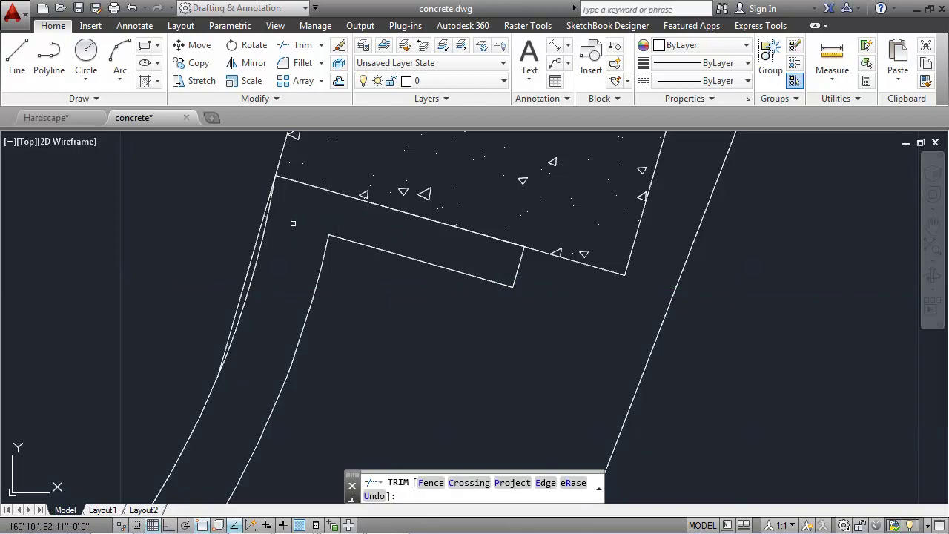
pyautogui.scroll(3, 274, 220)
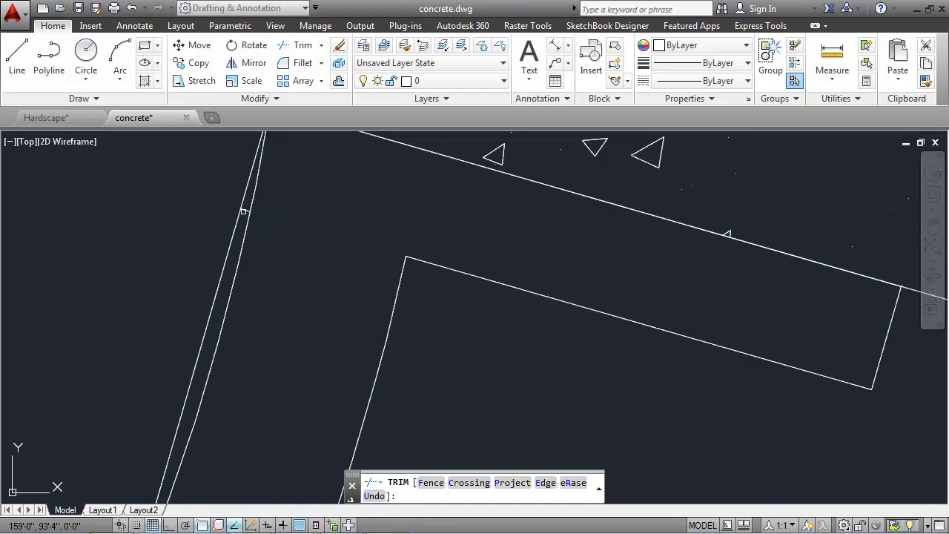
pyautogui.press('Escape')
# - Erase the leftover line at the slab-to-walkway junction
pyautogui.click(244, 211)
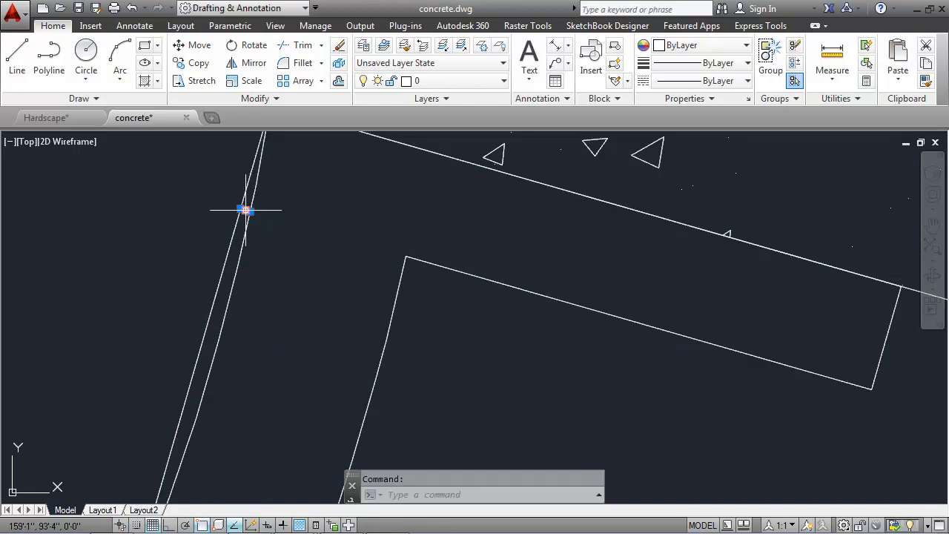
pyautogui.press('Delete')
pyautogui.scroll(-5, 328, 271)
pyautogui.moveTo(328, 272)
pyautogui.mouseDown(button='middle')
pyautogui.moveTo(346, 311)
pyautogui.moveTo(413, 307)
pyautogui.moveTo(445, 311)
pyautogui.moveTo(460, 327)
pyautogui.mouseUp(button='middle')
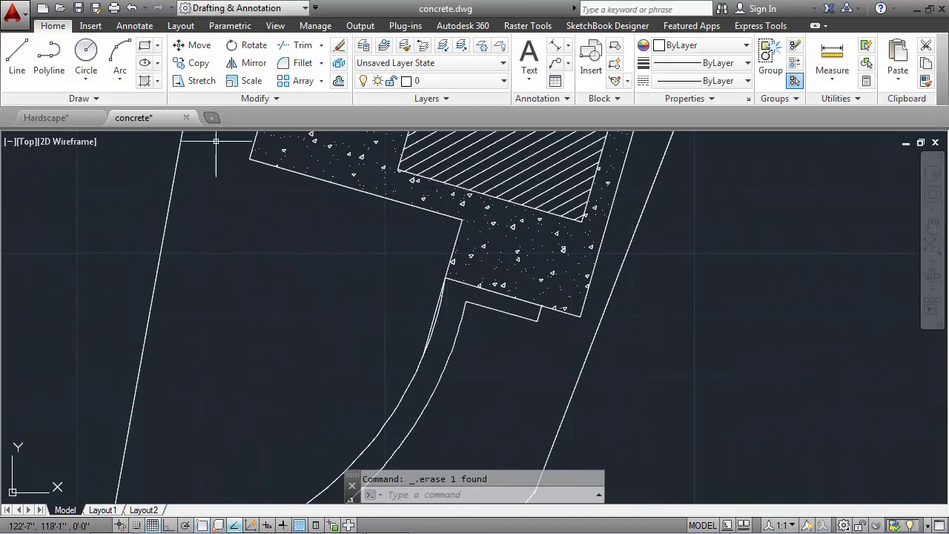
# - Draw a diagonal line from the walkway's top corner to the concrete slab's corner
pyautogui.click(16, 56)
pyautogui.click(445, 277)
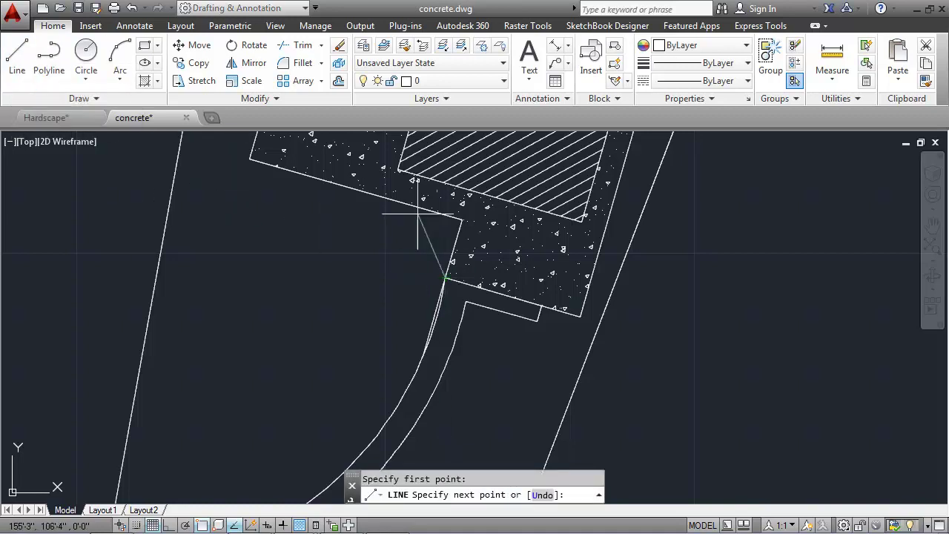
pyautogui.scroll(4, 397, 200)
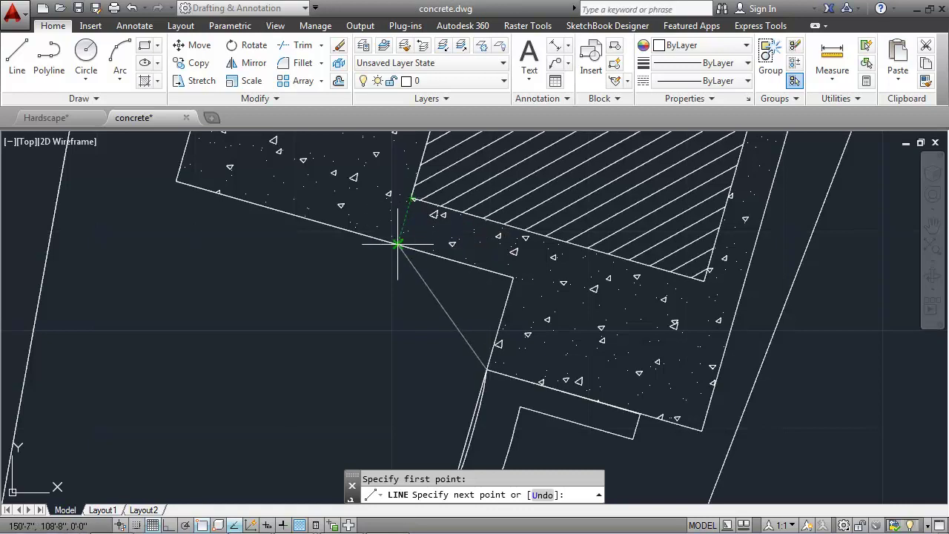
pyautogui.click(398, 243)
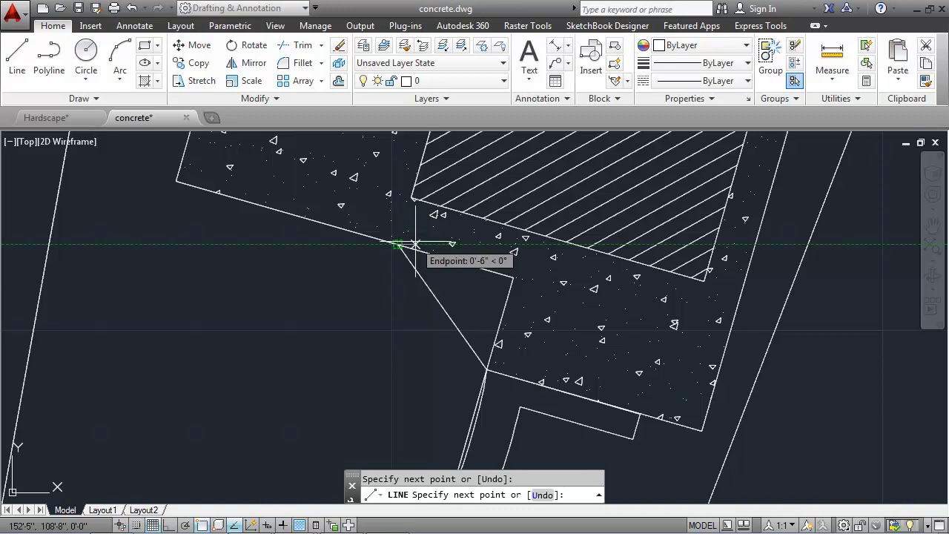
pyautogui.press('Return')
# - Offset the diagonal line 8" to its right
pyautogui.write('offset')
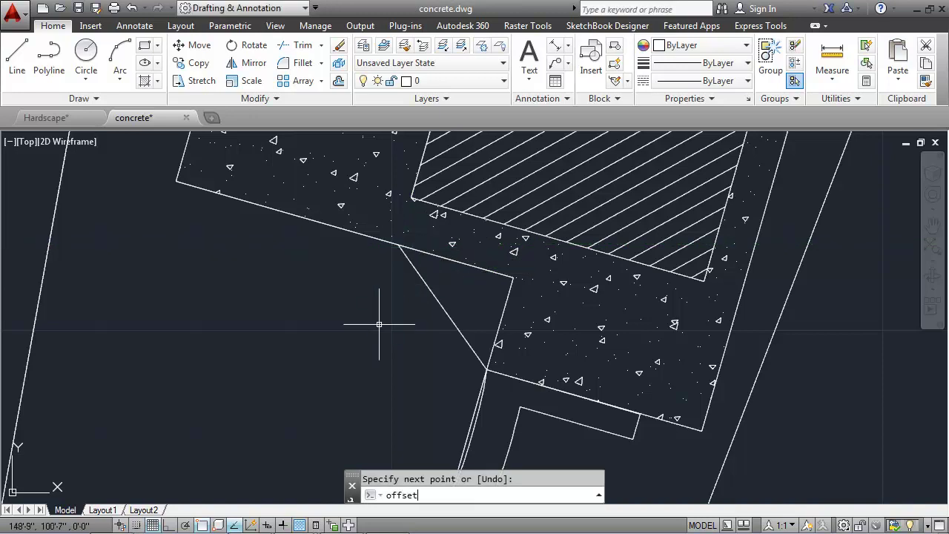
pyautogui.press('Return')
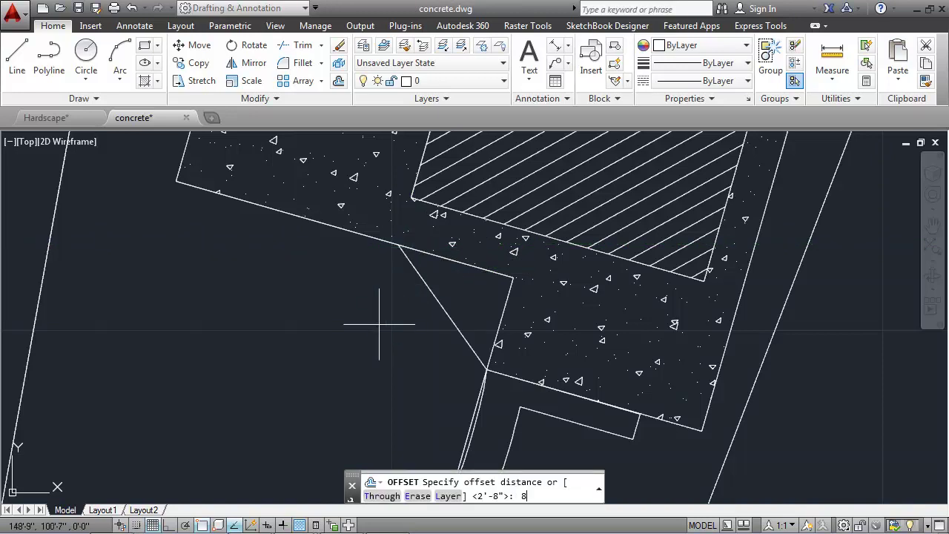
pyautogui.press('Return')
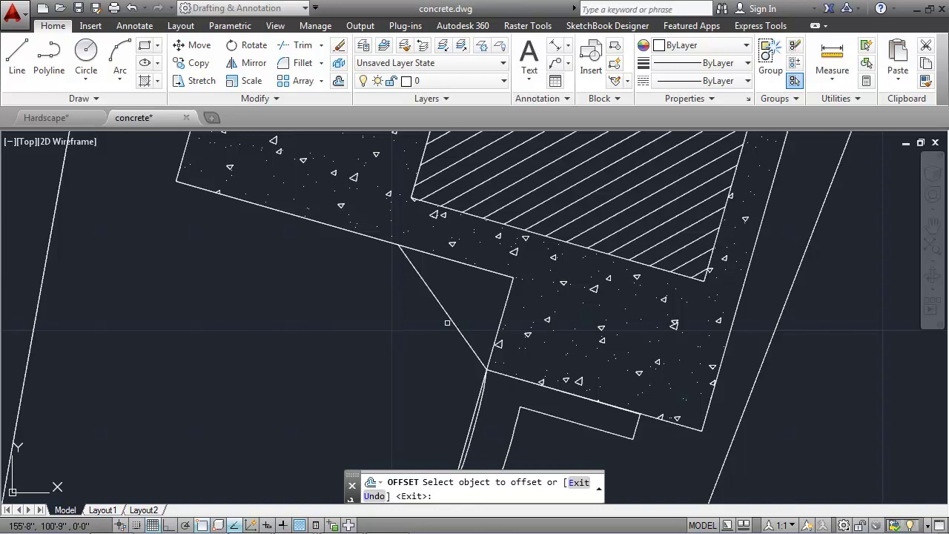
pyautogui.click(453, 321)
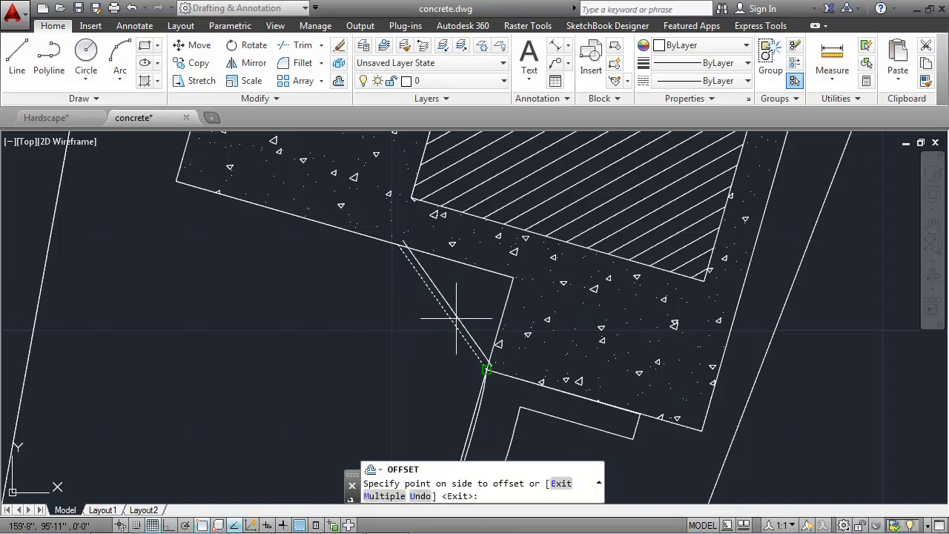
pyautogui.click(449, 308)
pyautogui.press('Return')
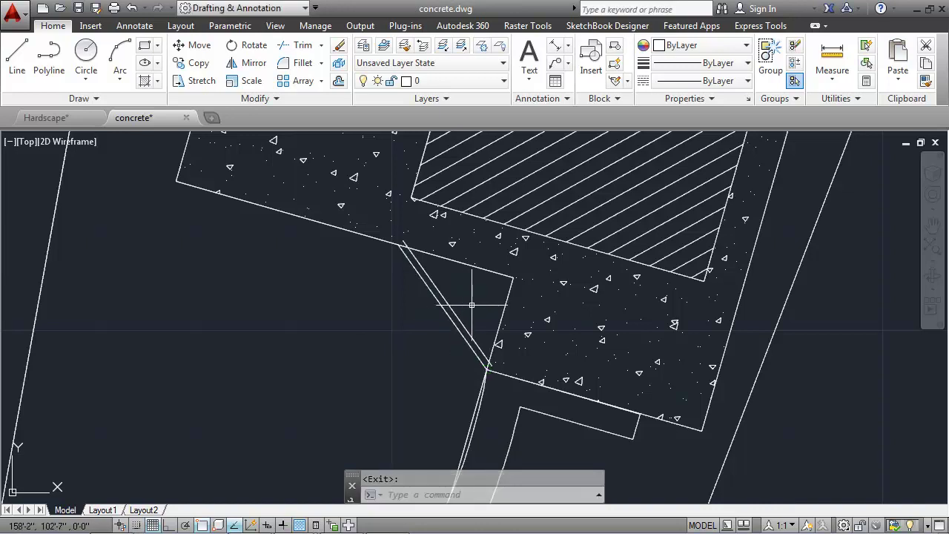
# - Start a trim at the walkway junction, then cancel it
pyautogui.write('tr')
pyautogui.press('Return')
pyautogui.press('Return')
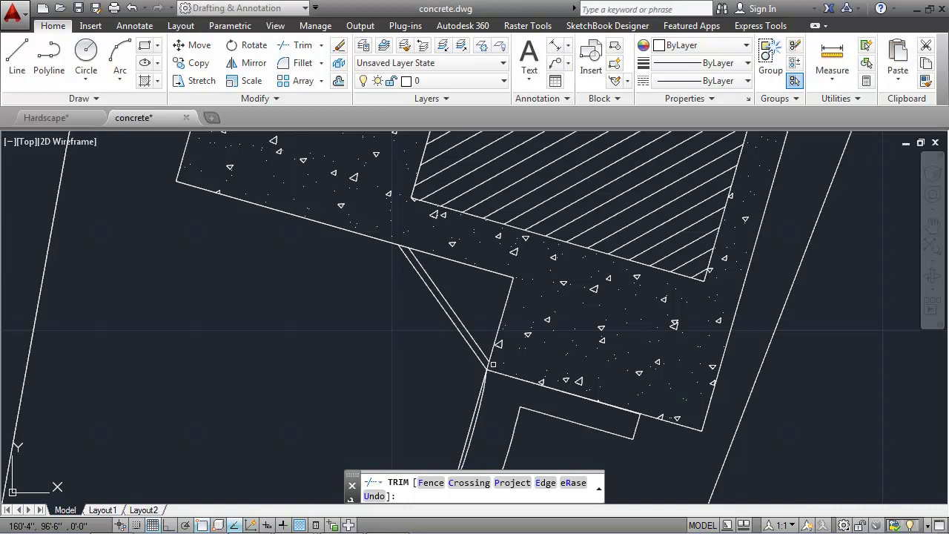
pyautogui.scroll(-2, 433, 294)
pyautogui.press('Escape')
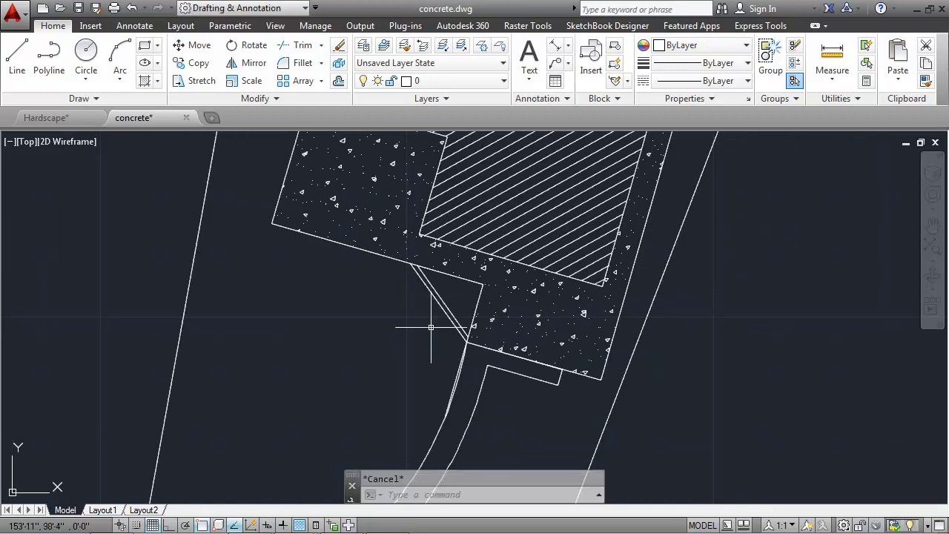
pyautogui.moveTo(431, 327)
pyautogui.mouseDown(button='middle')
pyautogui.moveTo(435, 303)
pyautogui.moveTo(391, 271)
pyautogui.moveTo(403, 275)
pyautogui.mouseUp(button='middle')
# - Offset the left yard boundary 13'11" inward as a guide line
pyautogui.scroll(-1, 385, 269)
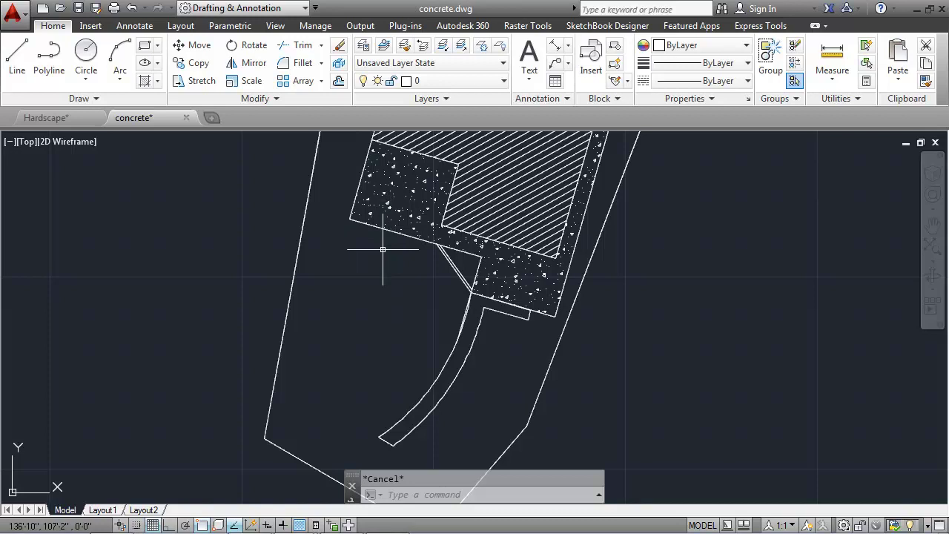
pyautogui.click(339, 81)
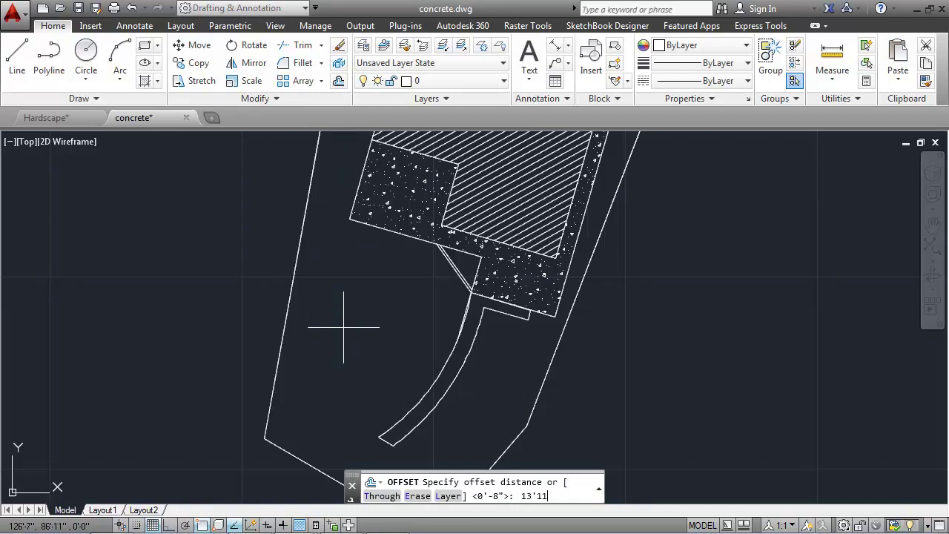
pyautogui.write("13'11")
pyautogui.press('Return')
pyautogui.click(293, 274)
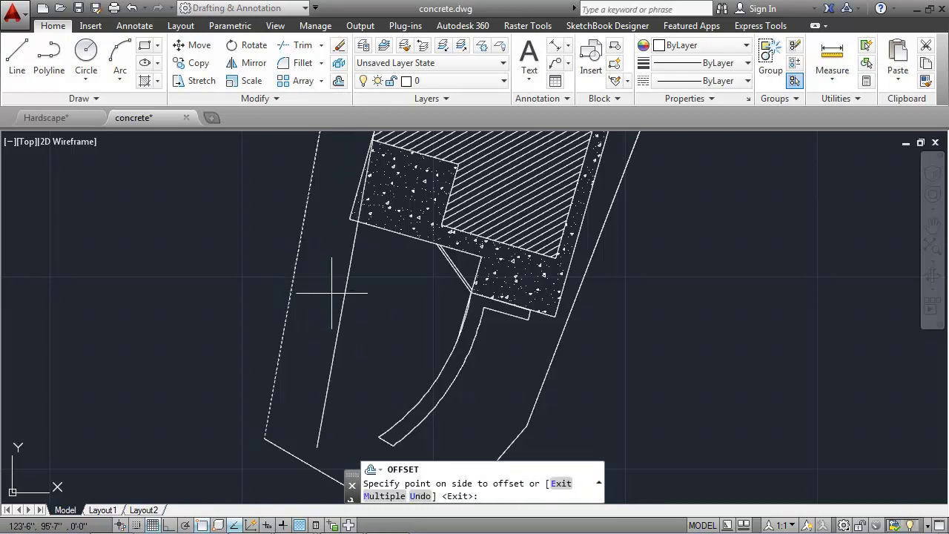
pyautogui.click(381, 302)
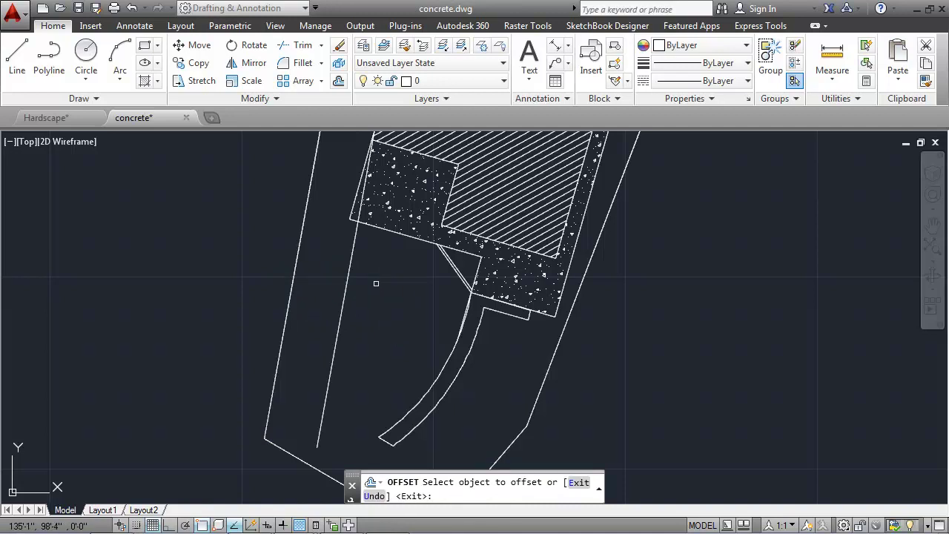
pyautogui.press('Return')
pyautogui.press('Return')
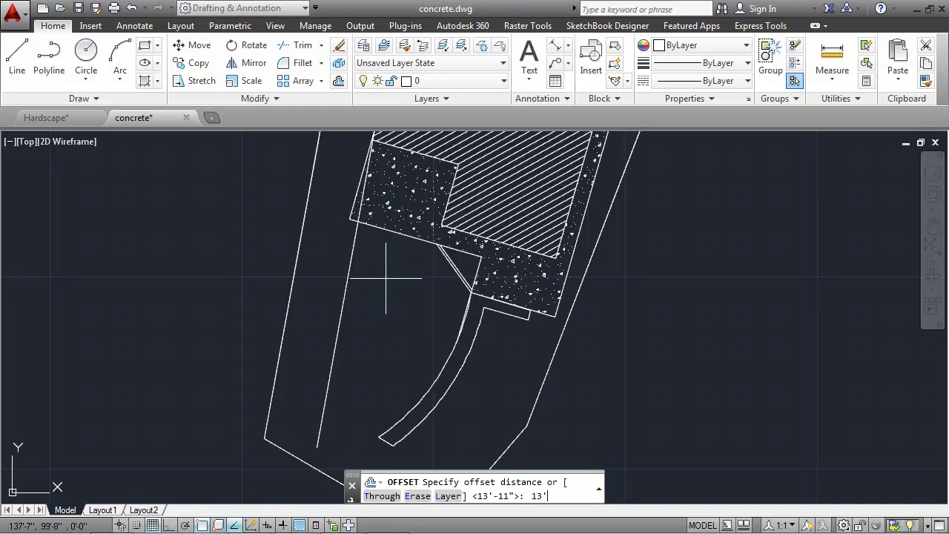
# - Offset the concrete slab's lower edge 13'7" downward
pyautogui.write("13'7")
pyautogui.press('Return')
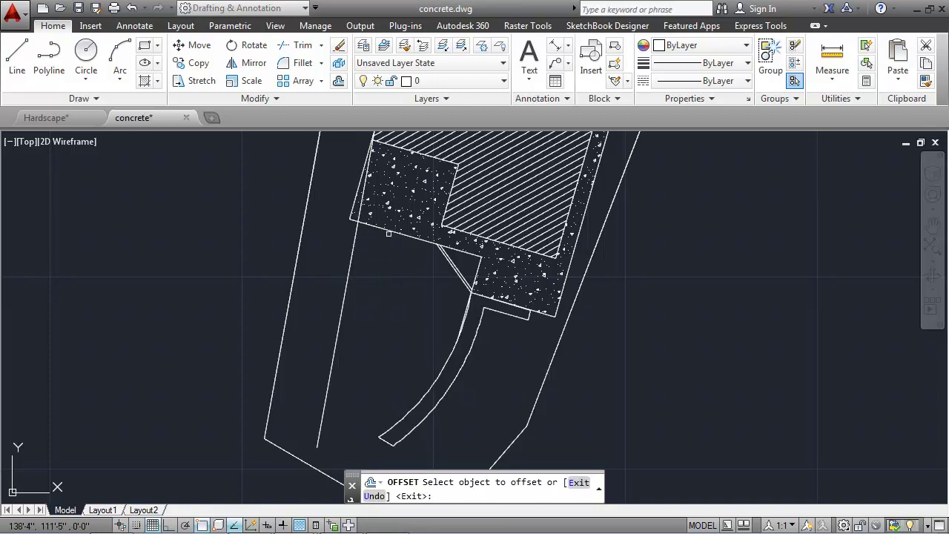
pyautogui.click(391, 232)
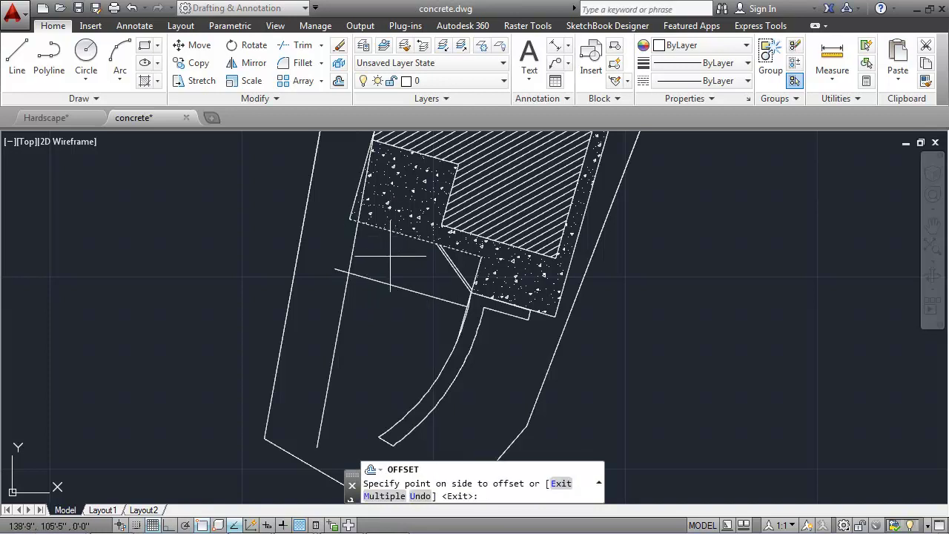
pyautogui.click(391, 268)
pyautogui.scroll(3, 359, 278)
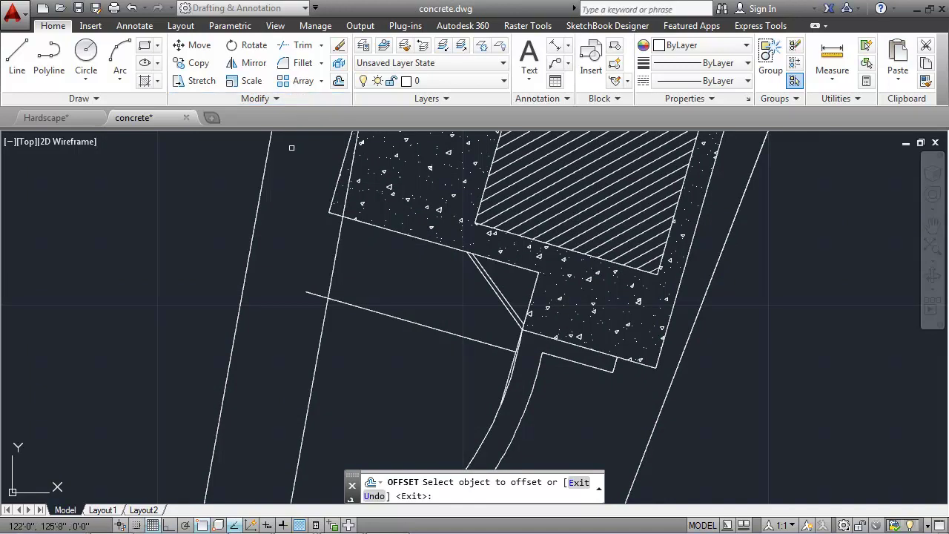
# - Start a polyline 9' along the concrete slab edge, redoing a misplaced first attempt
pyautogui.click(49, 58)
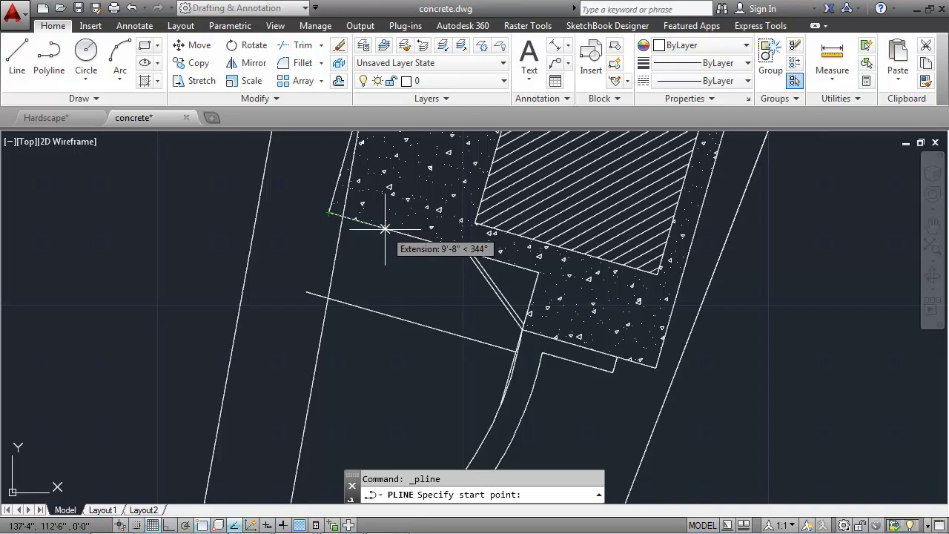
pyautogui.write('9')
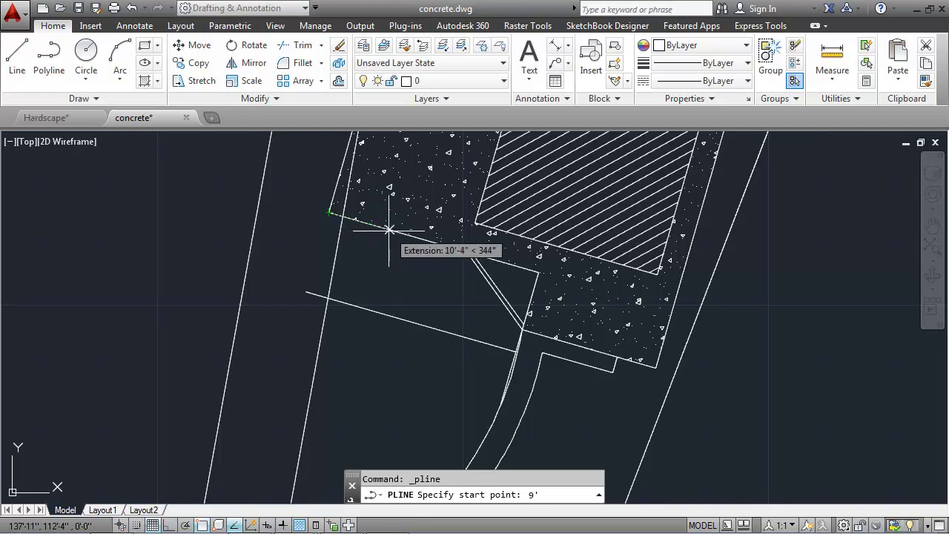
pyautogui.press('Return')
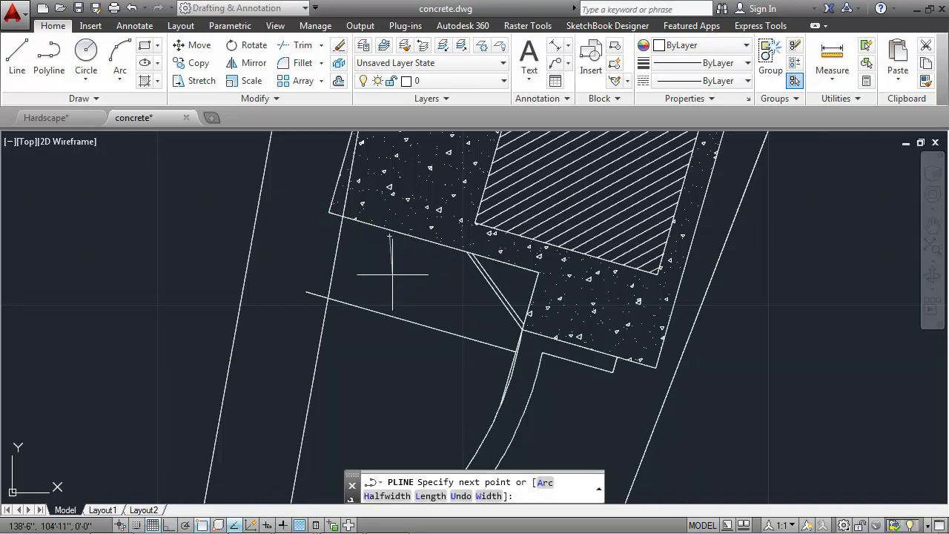
pyautogui.press('Escape')
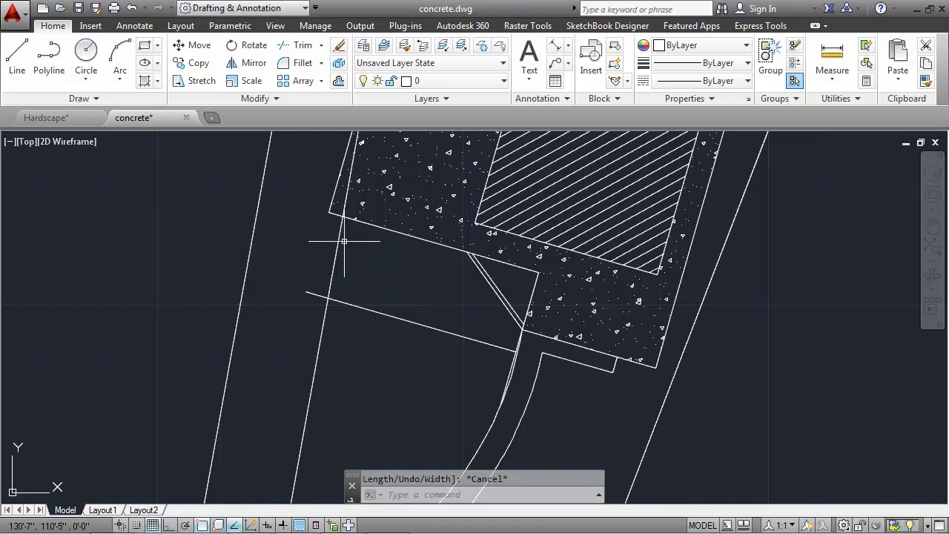
pyautogui.click(57, 58)
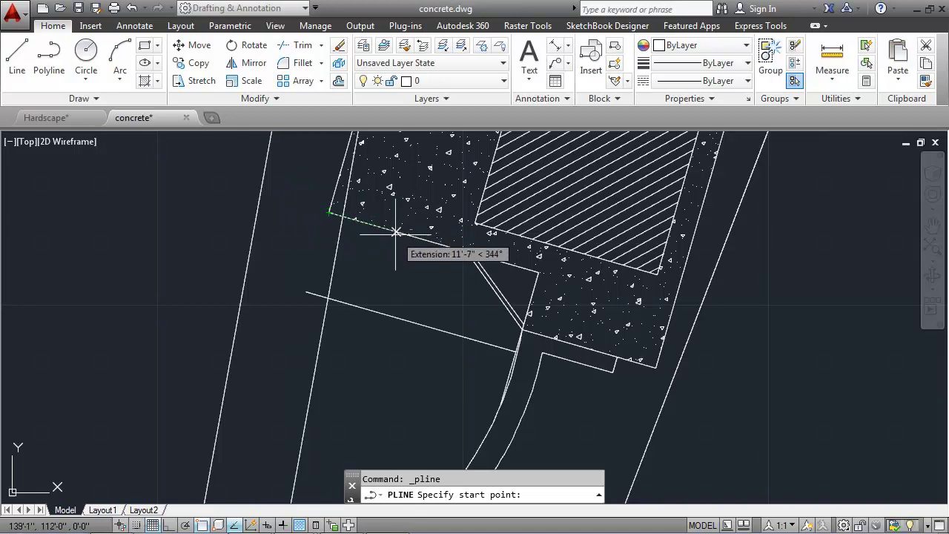
pyautogui.write("9'")
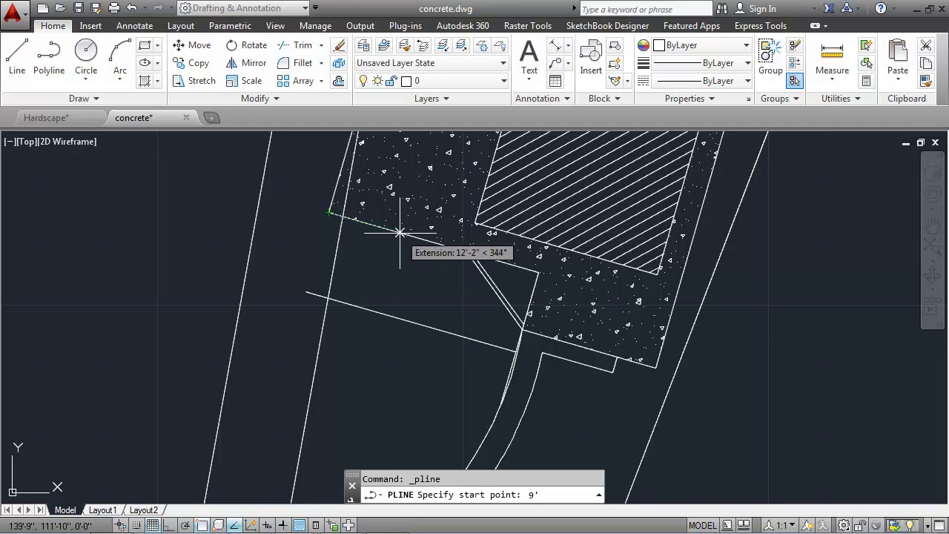
pyautogui.press('Return')
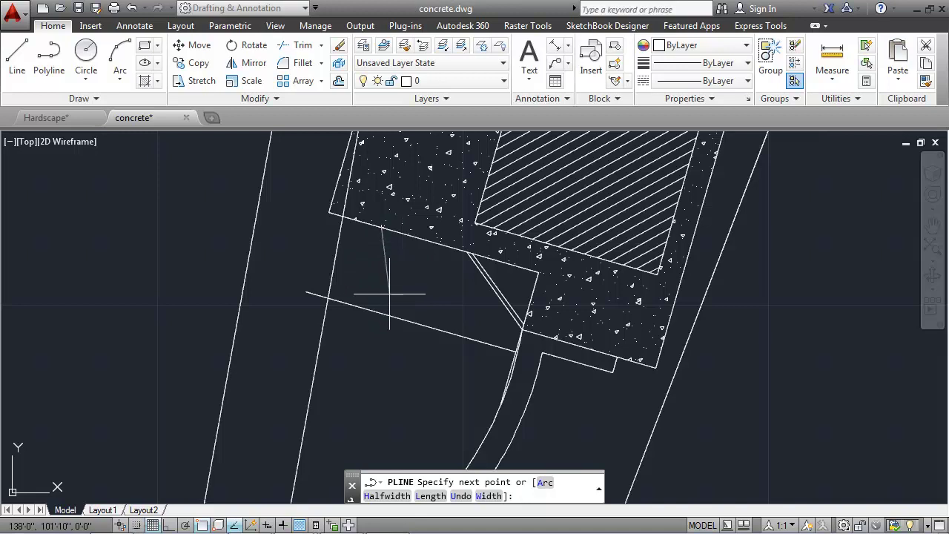
# - Draw a directed arc ending at the guide-line intersection, then select the inner left boundary line
pyautogui.write('a')
pyautogui.press('Return')
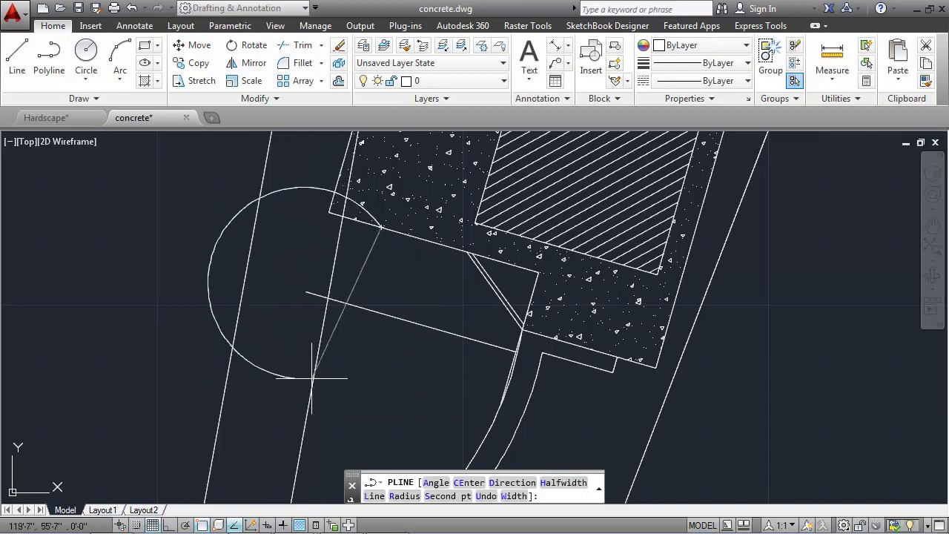
pyautogui.write('d')
pyautogui.press('Return')
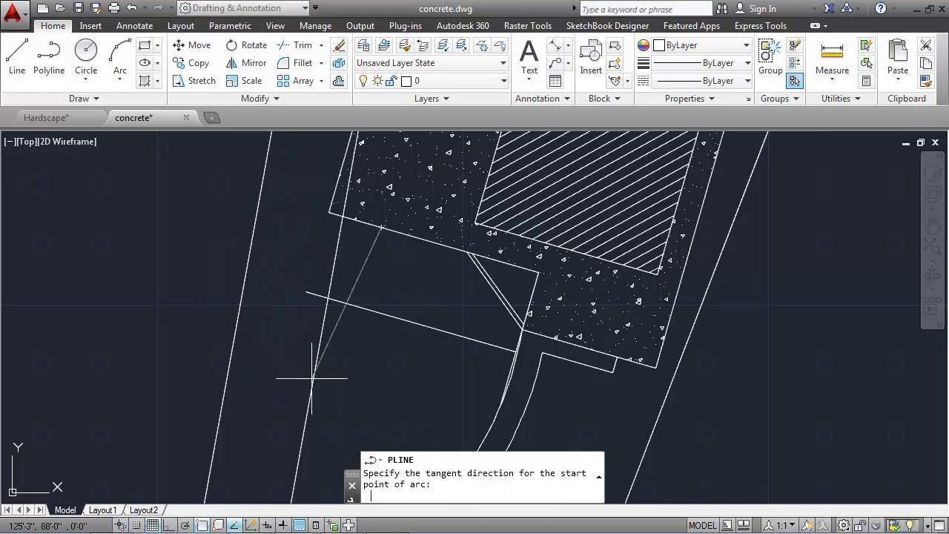
pyautogui.click(344, 340)
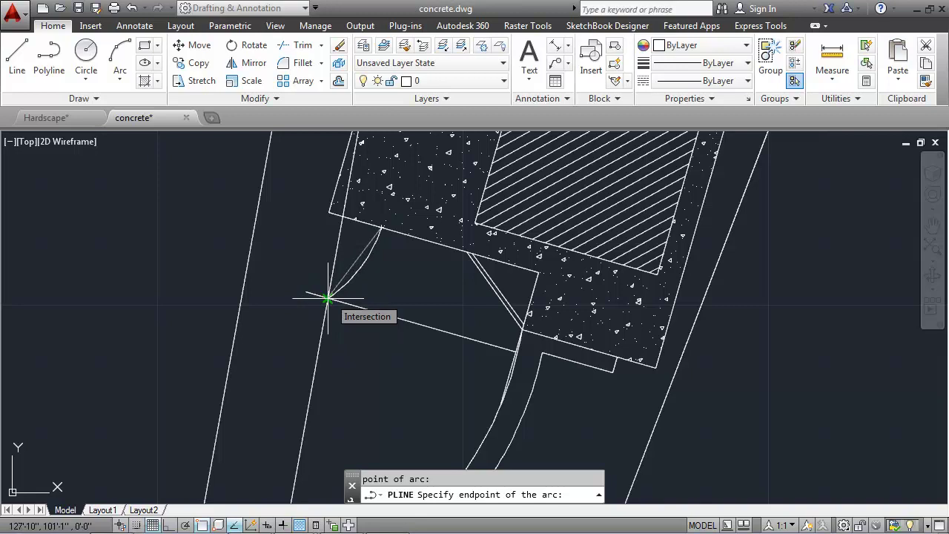
pyautogui.click(327, 299)
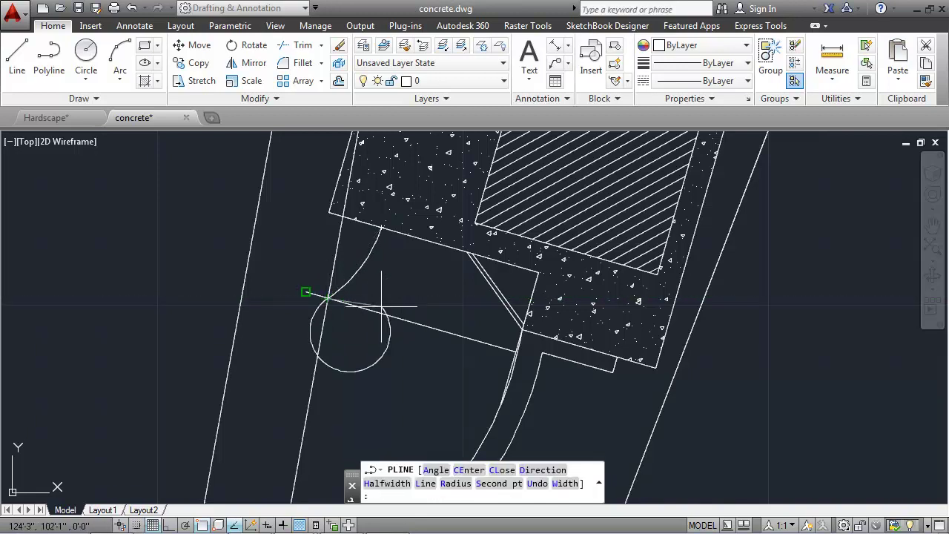
pyautogui.press('Return')
pyautogui.click(333, 265)
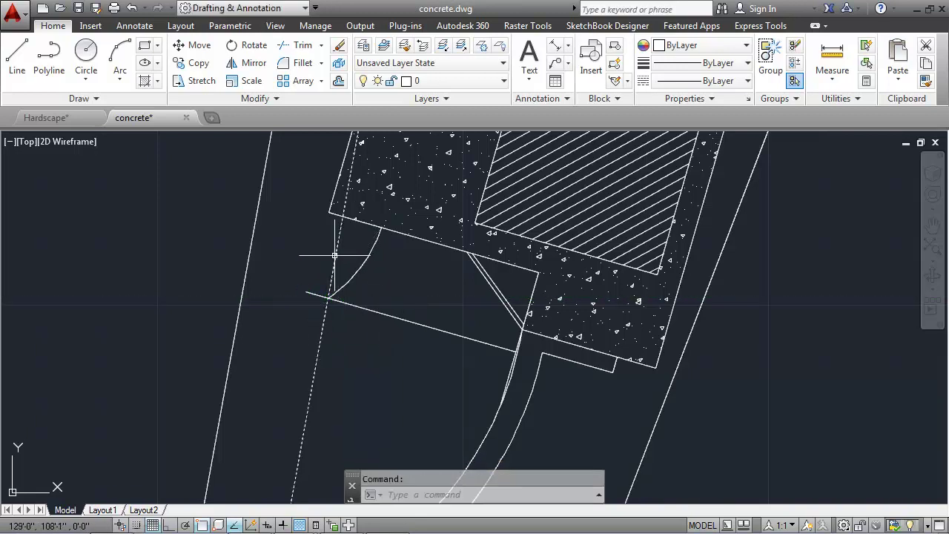
# - Erase the two guide lines and offset the arc 3' to its left
pyautogui.click(368, 310)
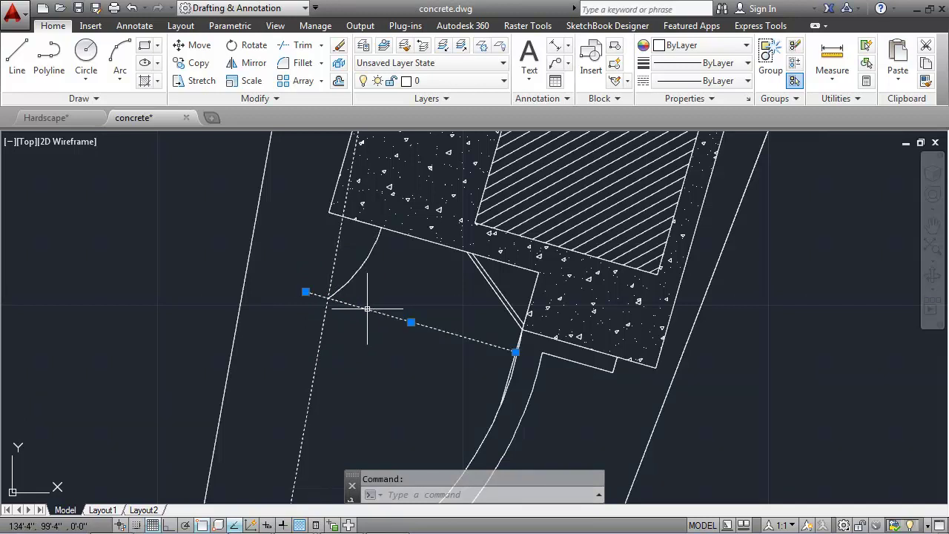
pyautogui.press('Delete')
pyautogui.write('of')
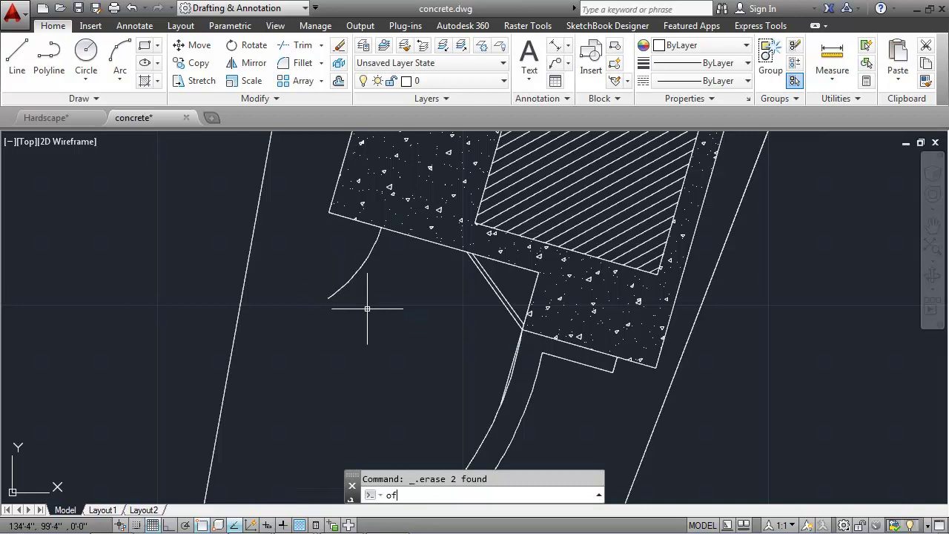
pyautogui.write('fset')
pyautogui.press('Return')
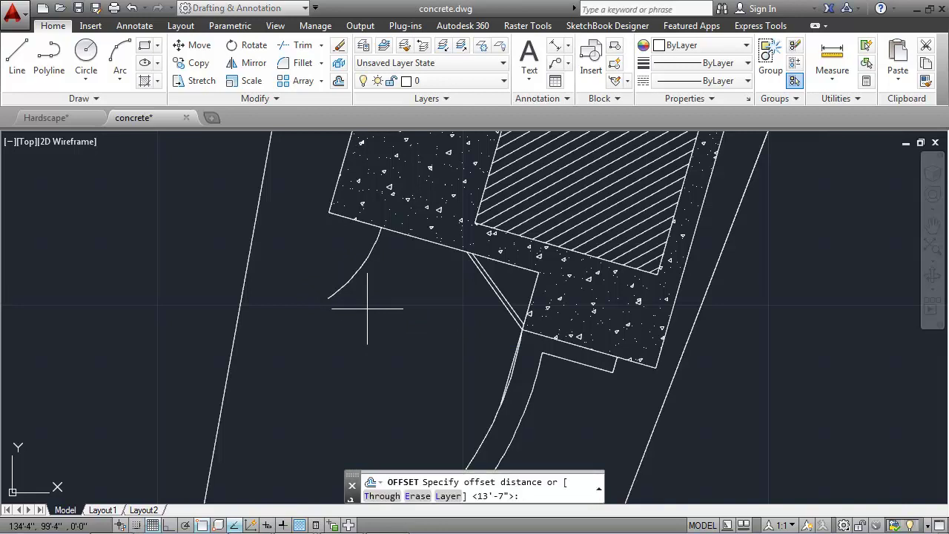
pyautogui.write("3'")
pyautogui.press('Return')
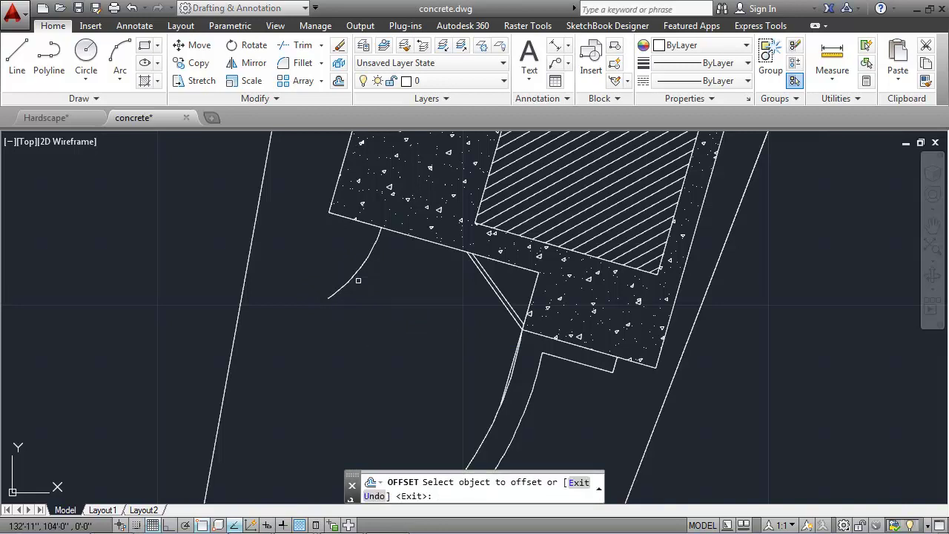
pyautogui.click(357, 265)
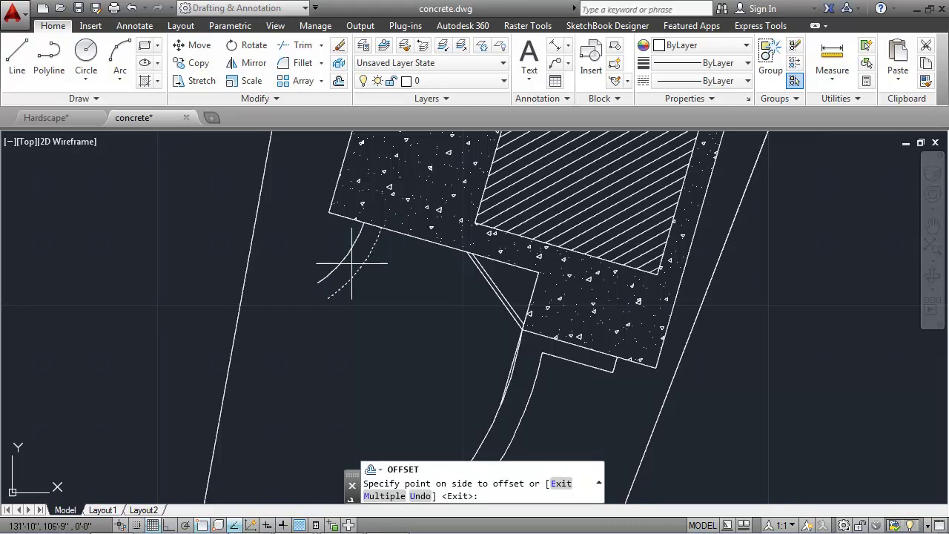
pyautogui.click(338, 253)
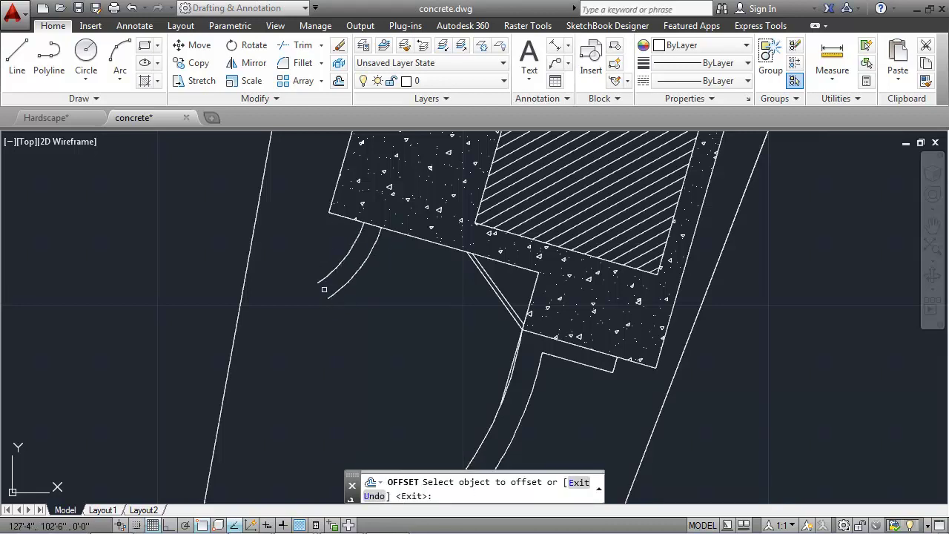
pyautogui.press('Return')
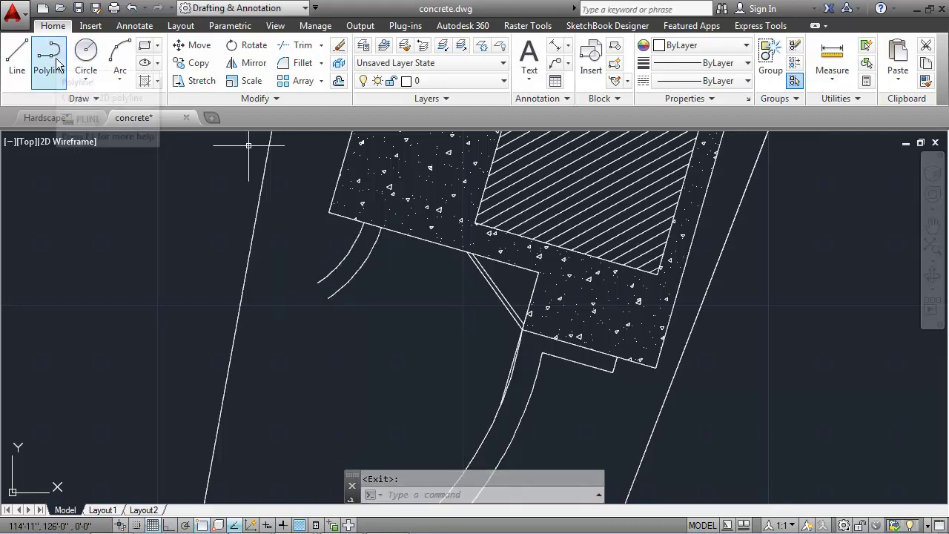
# - Draw a cap line joining the lower ends of the two parallel arcs
pyautogui.click(17, 58)
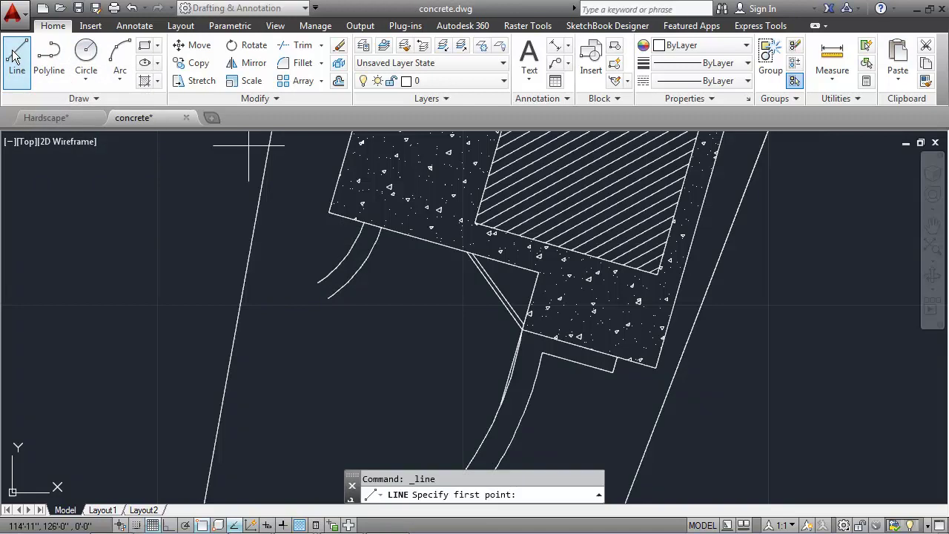
pyautogui.click(318, 282)
pyautogui.click(327, 299)
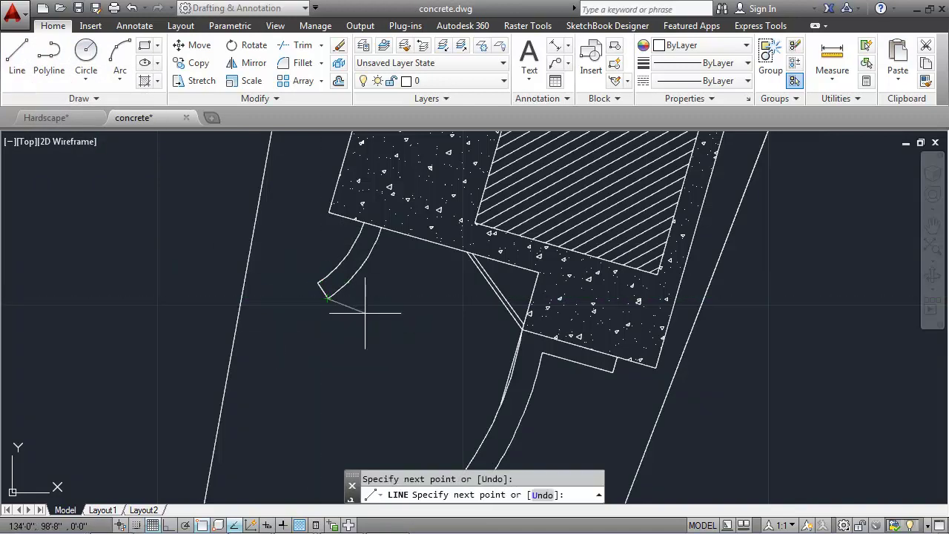
pyautogui.press('Return')
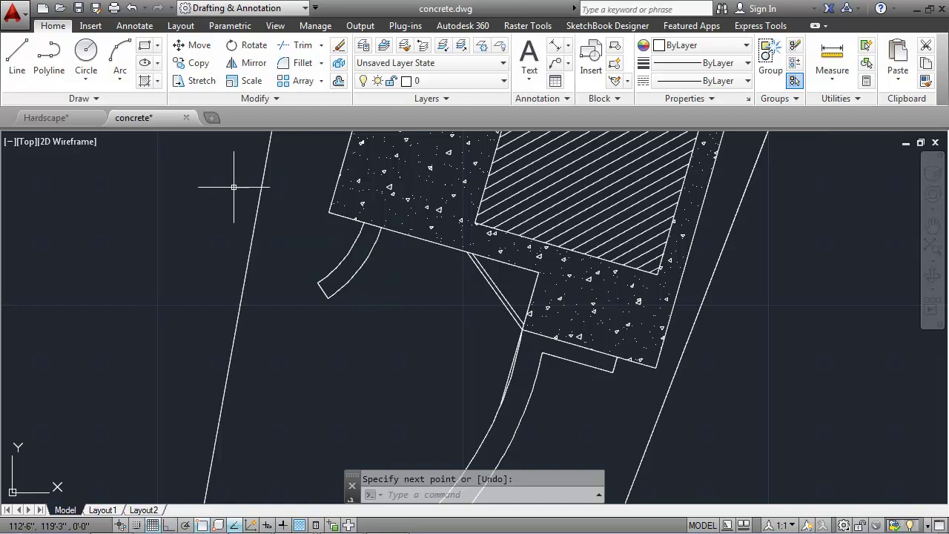
# - Draw a polyline arc with a set start direction from the walkway curve's end to the pad's lower-left corner
pyautogui.click(52, 58)
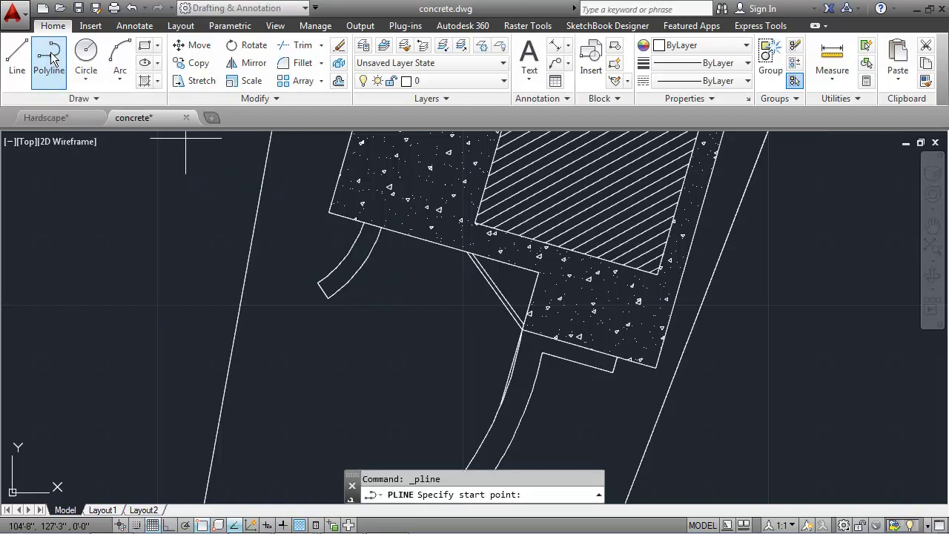
pyautogui.click(500, 407)
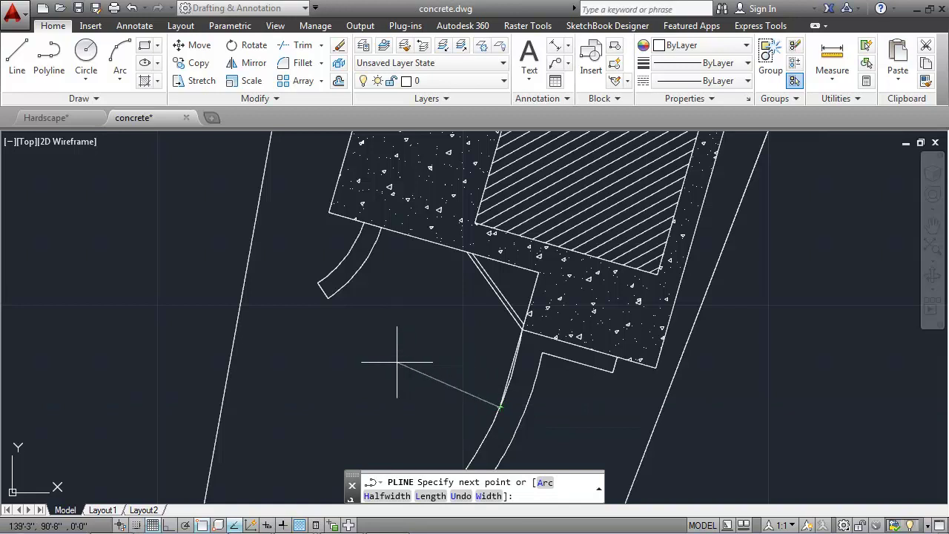
pyautogui.write('a')
pyautogui.press('Return')
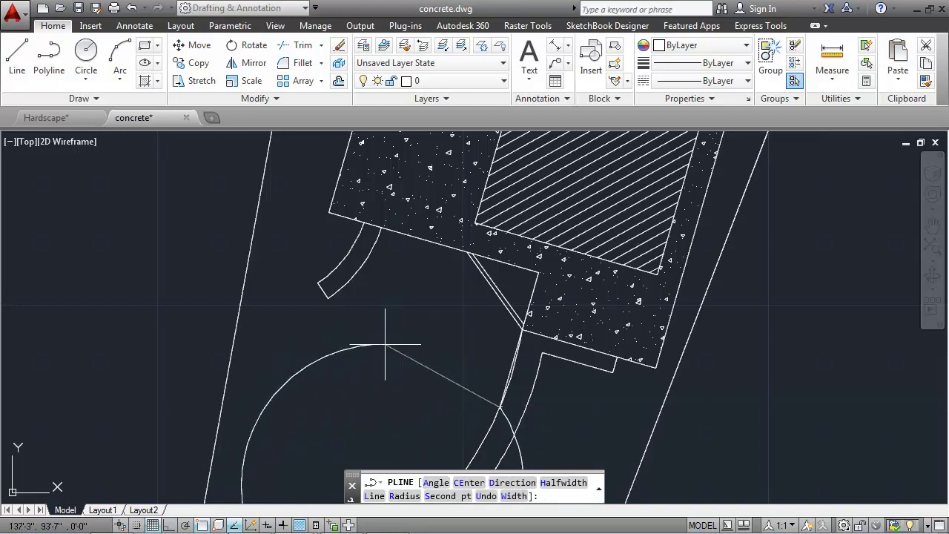
pyautogui.write('d')
pyautogui.press('Return')
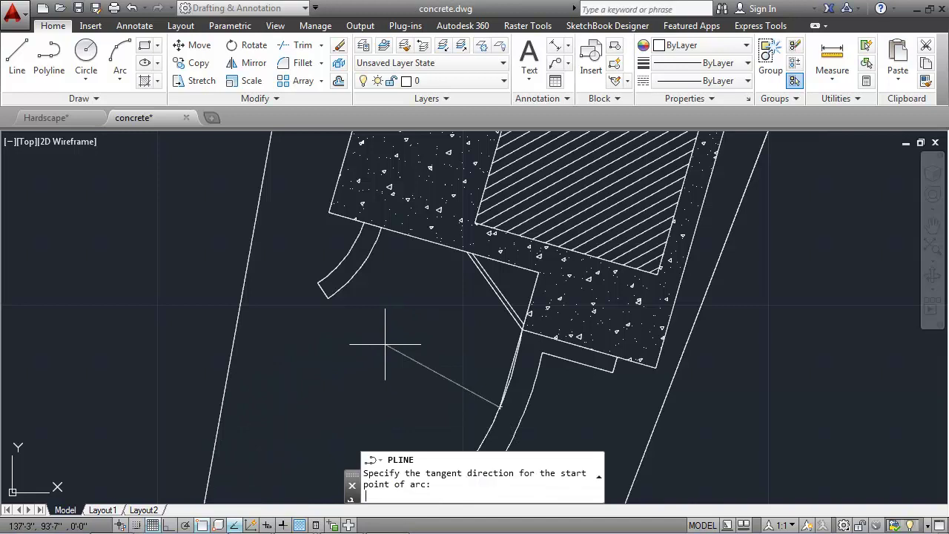
pyautogui.click(346, 345)
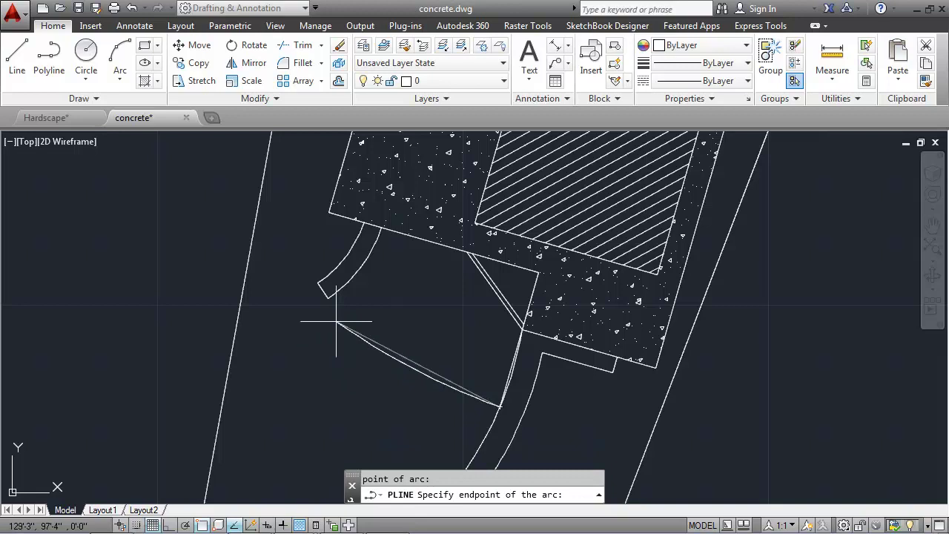
pyautogui.click(329, 213)
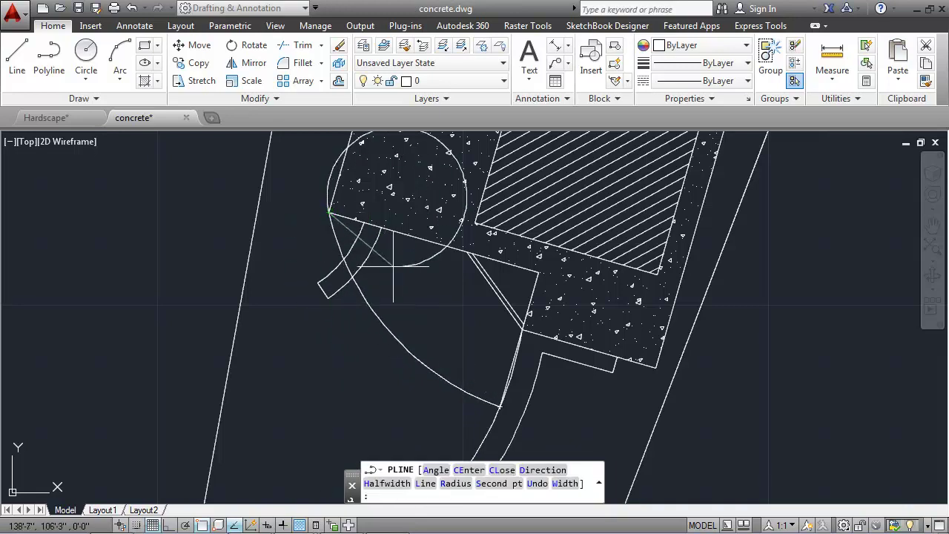
pyautogui.press('Return')
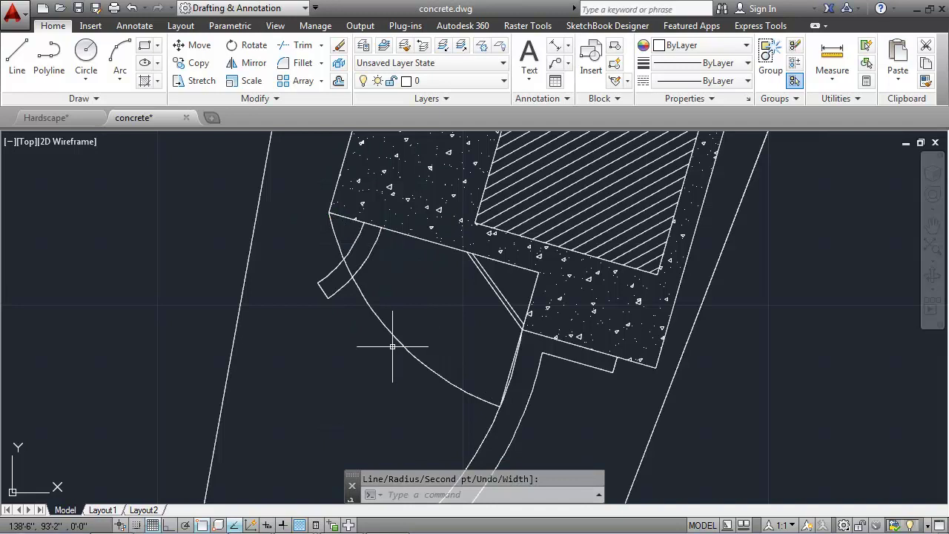
# - Trim the short stub at the concrete edge and the large arc's end past the strip
pyautogui.write('tr')
pyautogui.press('Return')
pyautogui.press('Return')
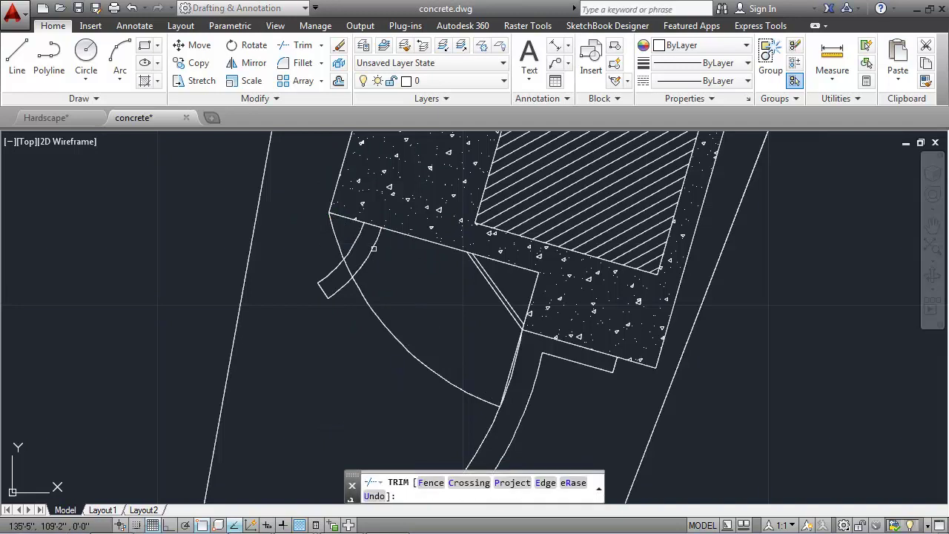
pyautogui.click(336, 234)
pyautogui.click(347, 268)
pyautogui.press('Escape')
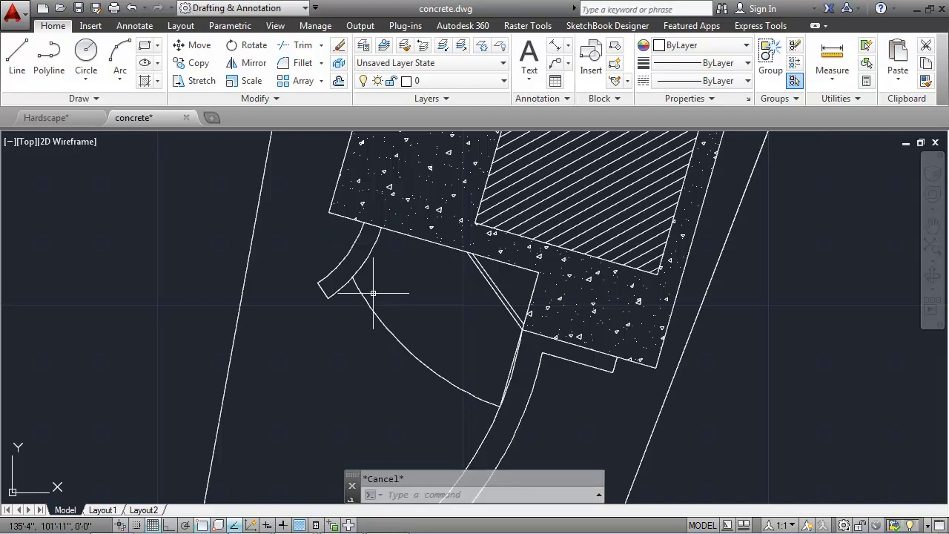
# - Offset the large arc 8 inward and trim the new arc's overlap
pyautogui.write('OFf')
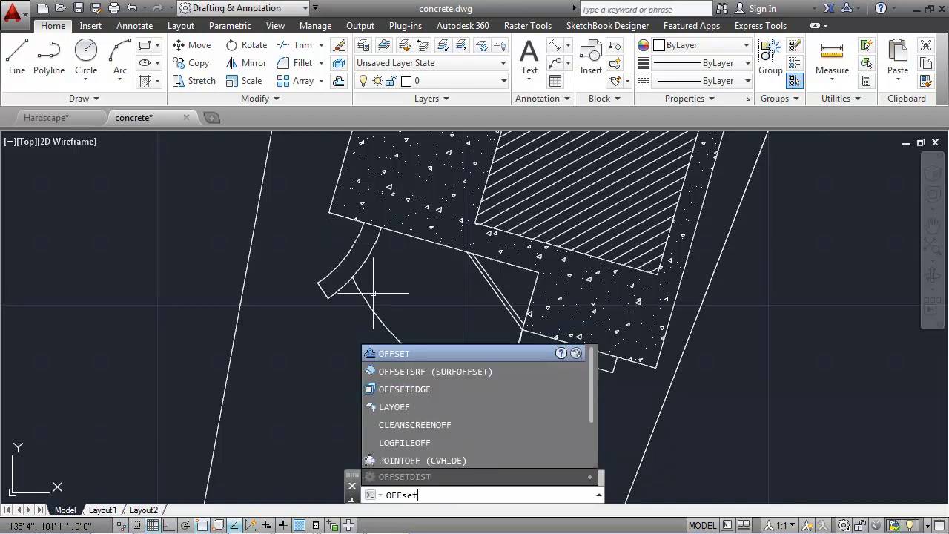
pyautogui.write('set')
pyautogui.press('Return')
pyautogui.write('8')
pyautogui.press('Return')
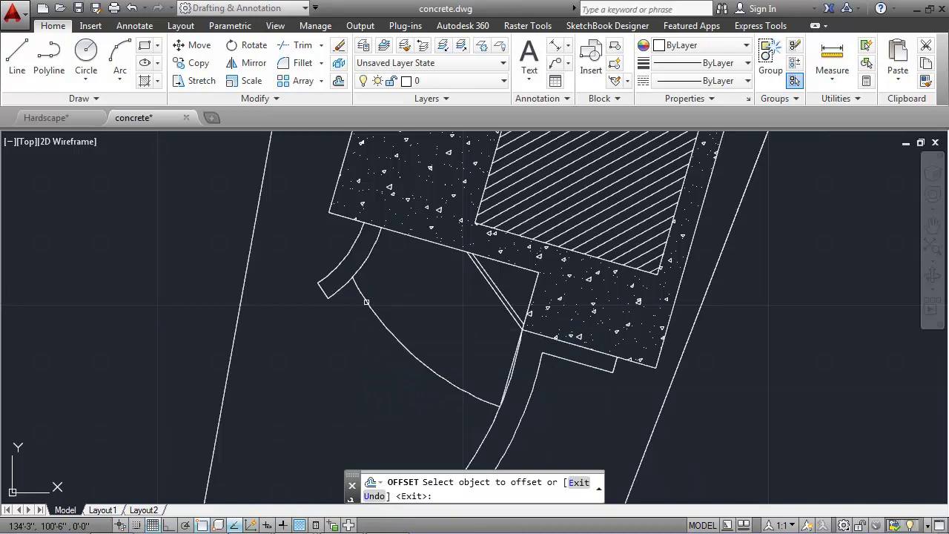
pyautogui.click(366, 302)
pyautogui.click(364, 329)
pyautogui.scroll(3, 346, 317)
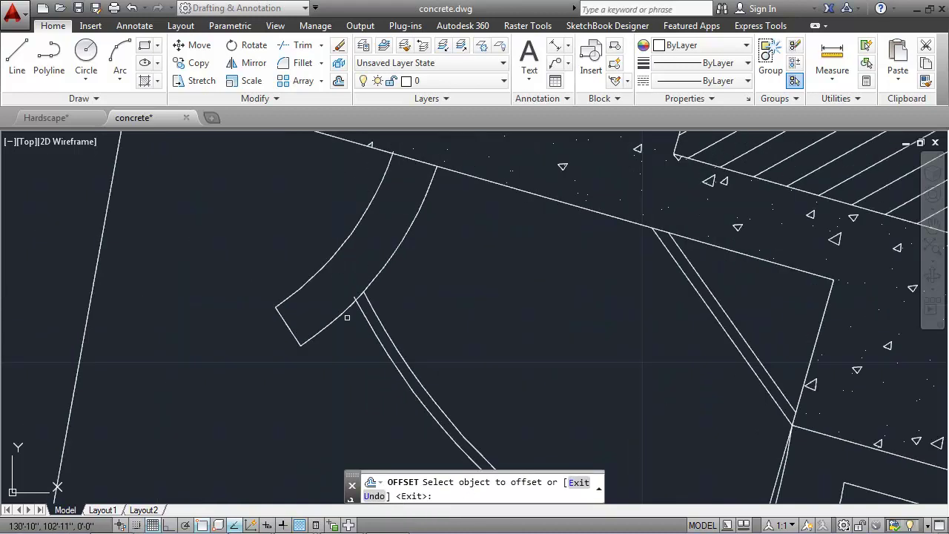
pyautogui.press('Escape')
pyautogui.write('tr')
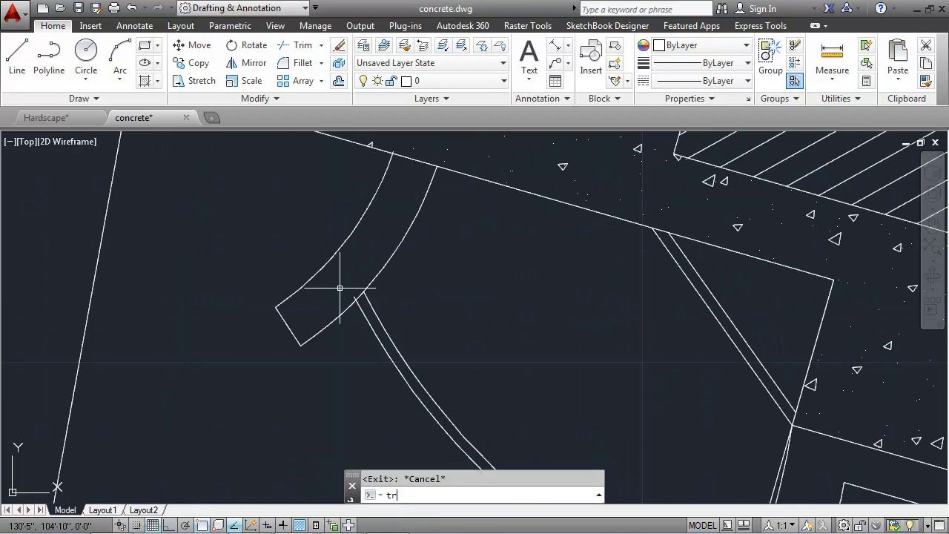
pyautogui.press('Return')
pyautogui.press('Return')
pyautogui.scroll(-3, 352, 295)
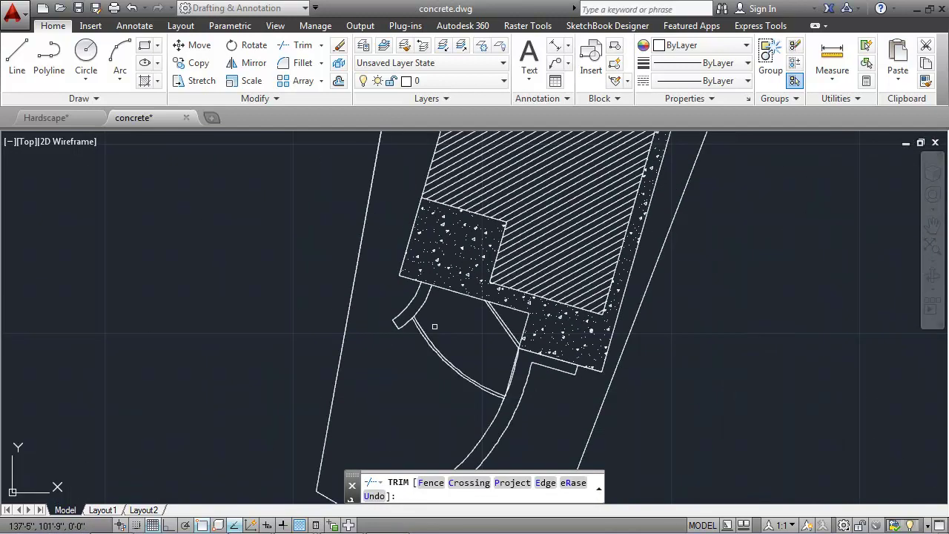
pyautogui.press('Escape')
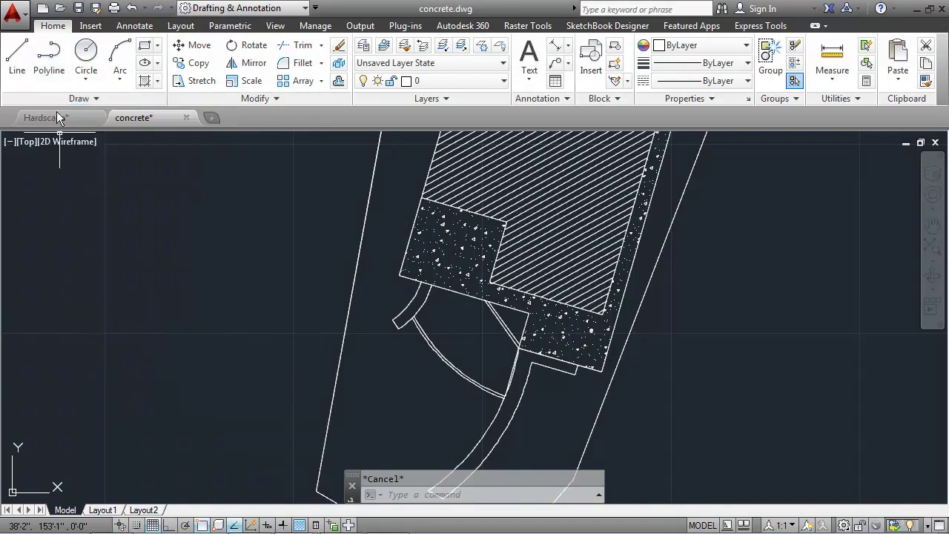
# - Draw the outer pond edge as a fit-point spline starting at the concrete corner
pyautogui.click(77, 99)
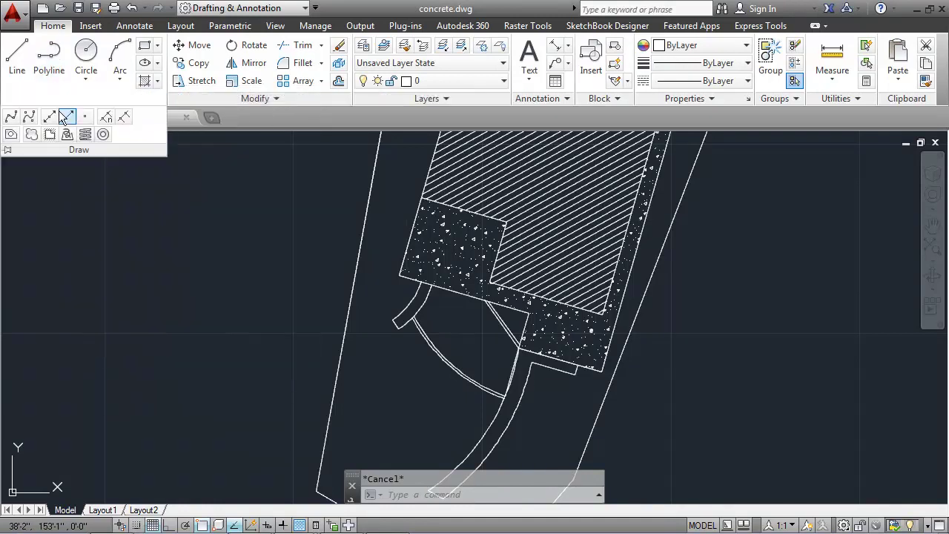
pyautogui.click(12, 118)
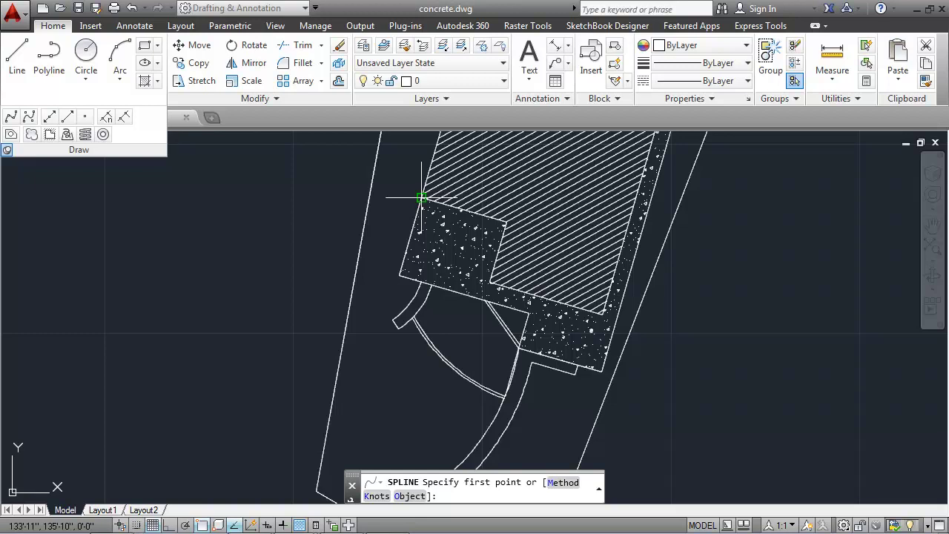
pyautogui.scroll(2, 421, 198)
pyautogui.scroll(2, 420, 198)
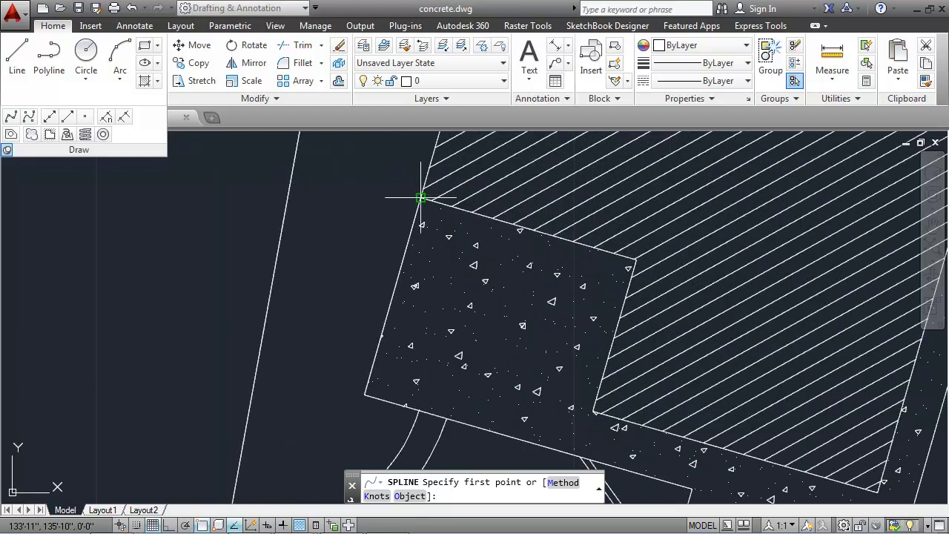
pyautogui.click(421, 198)
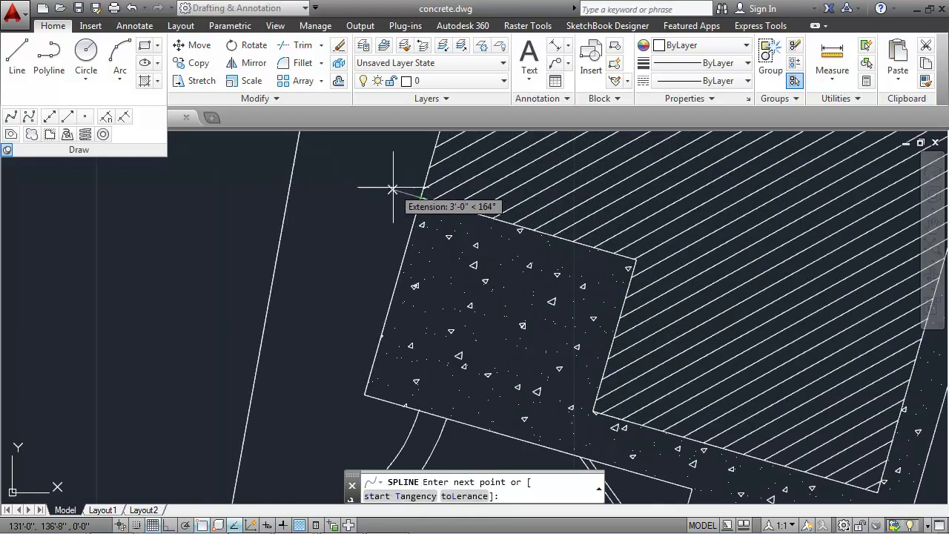
pyautogui.click(391, 188)
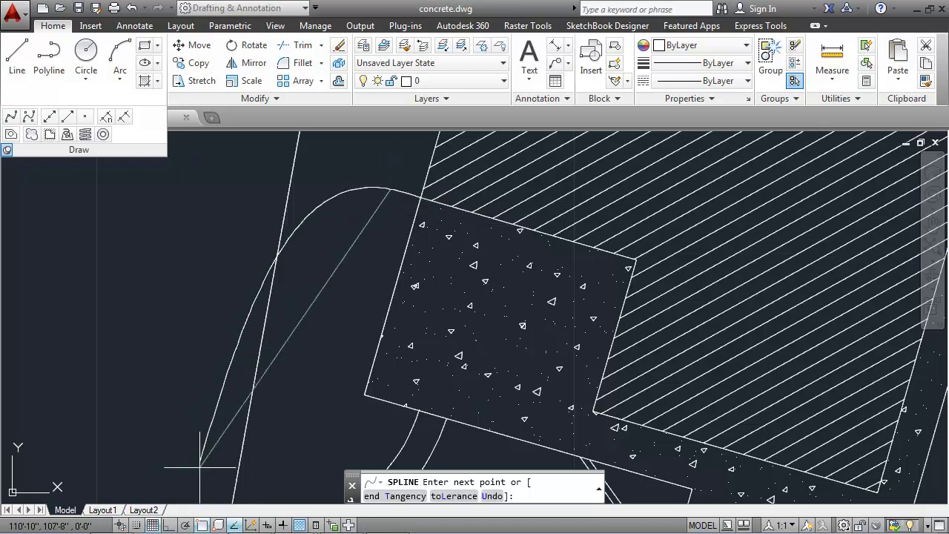
pyautogui.moveTo(199, 529)
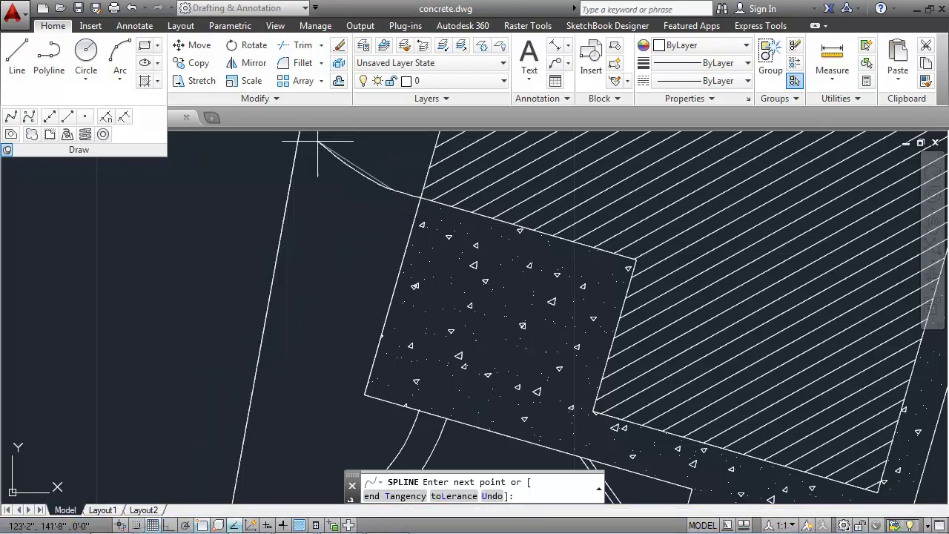
pyautogui.click(369, 175)
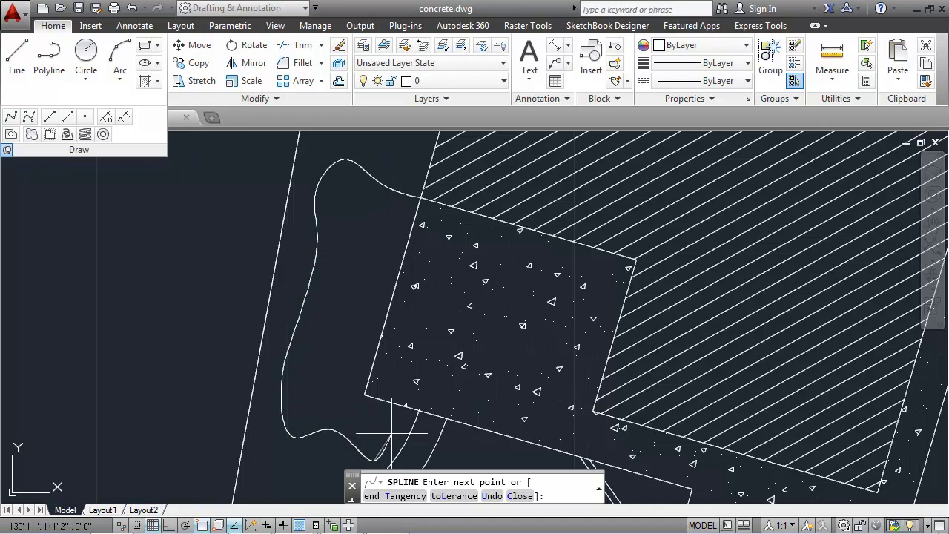
pyautogui.click(397, 426)
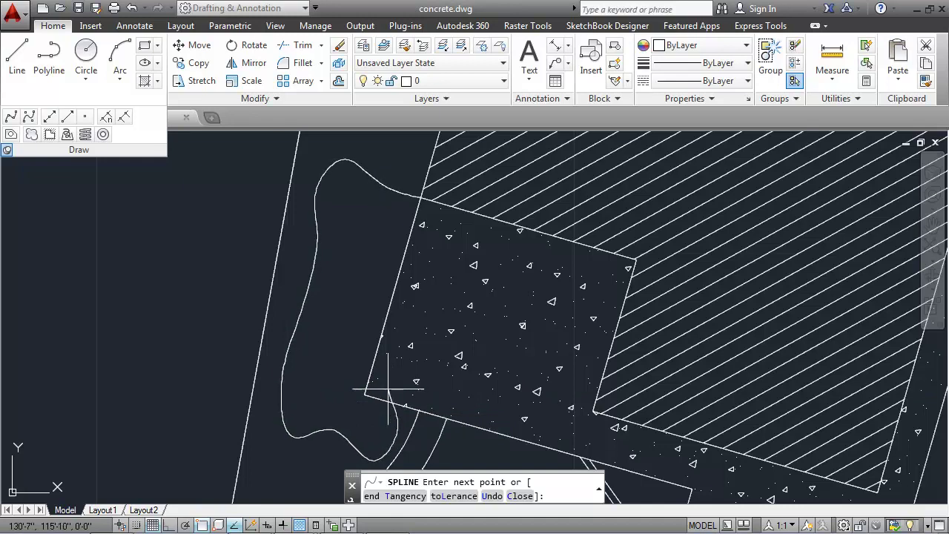
pyautogui.press('Return')
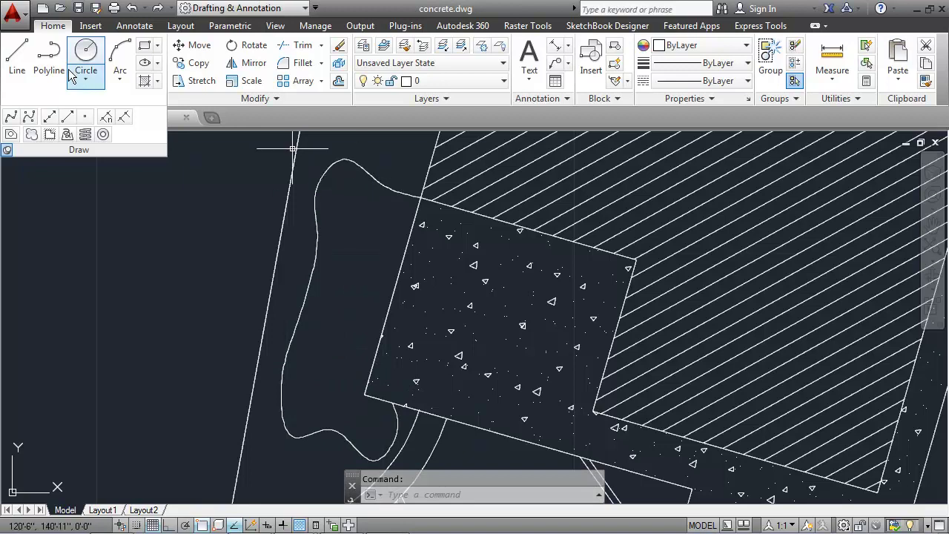
# - Draw a second spline for the bone-shaped inner pond outline, closing it at its start
pyautogui.press('Return')
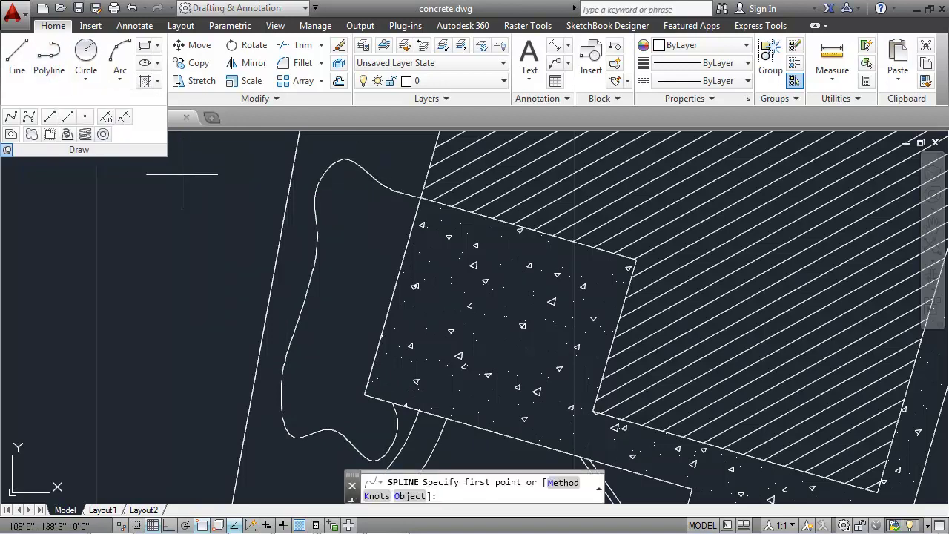
pyautogui.click(379, 243)
pyautogui.click(393, 222)
pyautogui.click(385, 210)
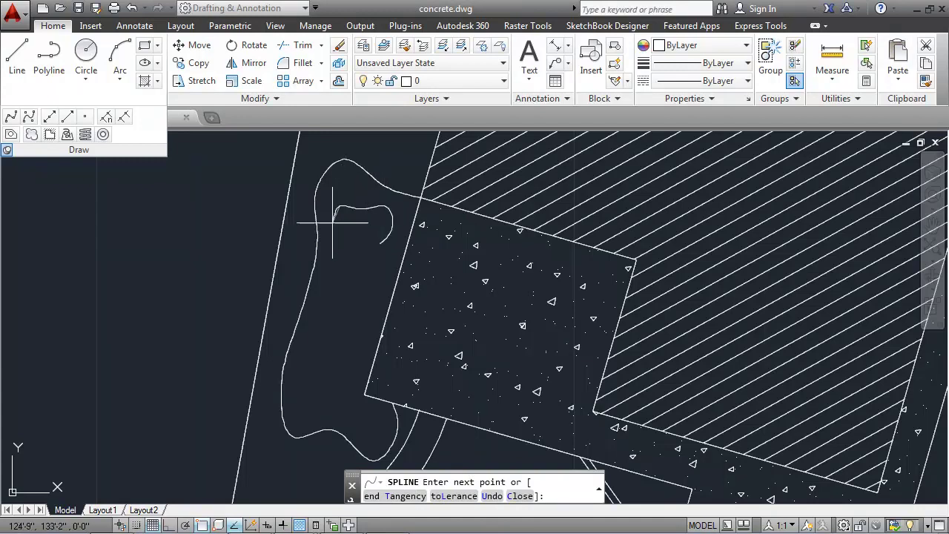
pyautogui.click(332, 293)
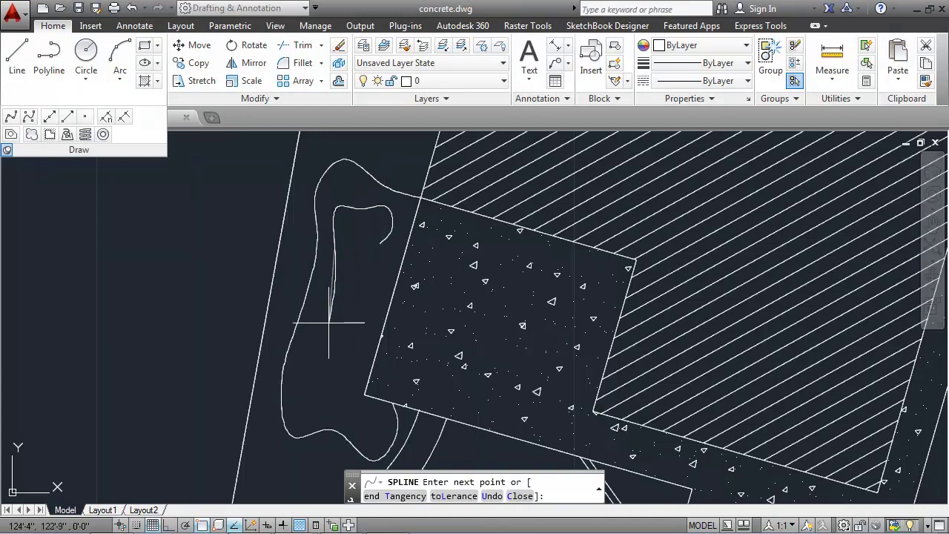
pyautogui.click(309, 402)
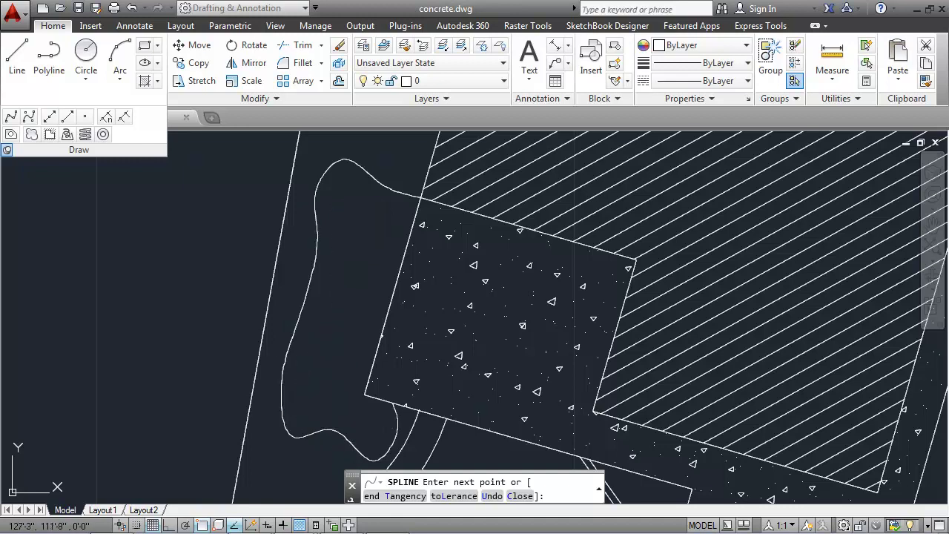
pyautogui.click(371, 441)
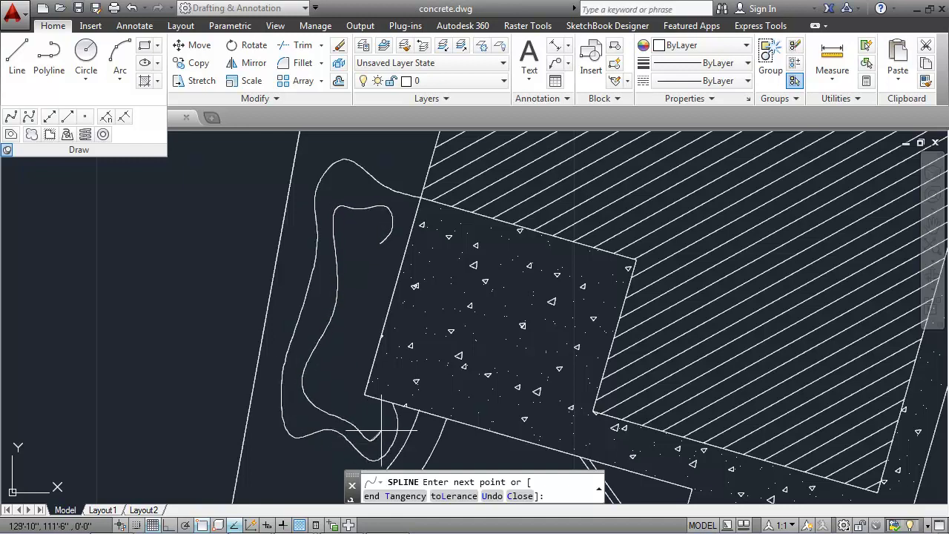
pyautogui.click(380, 243)
pyautogui.press('Return')
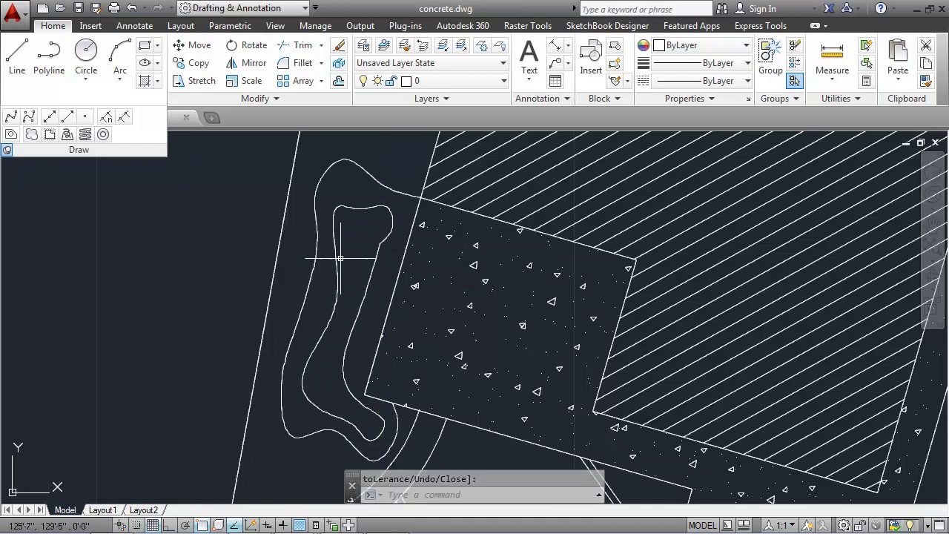
# - Trial-stretch a grip on the outer pond edge, undo it, and turn off object snap (F3)
pyautogui.click(311, 281)
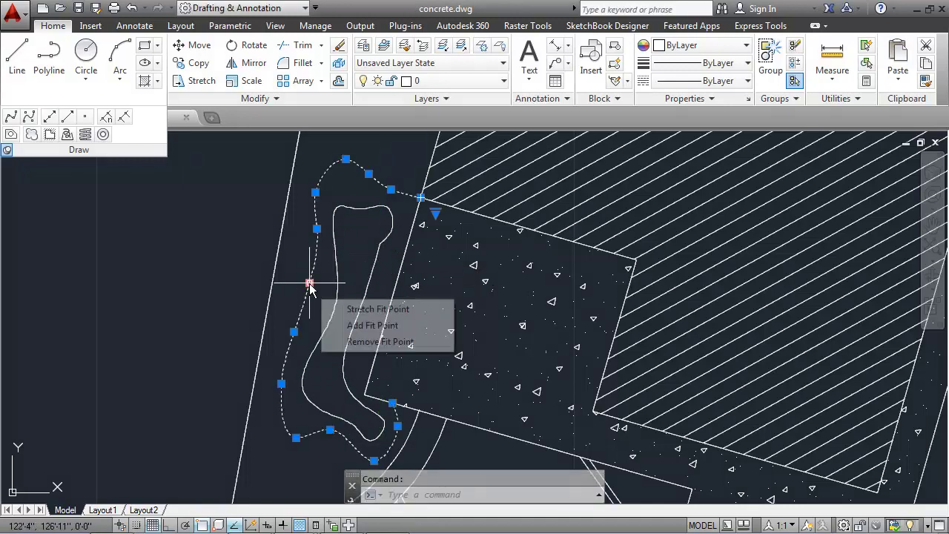
pyautogui.click(294, 332)
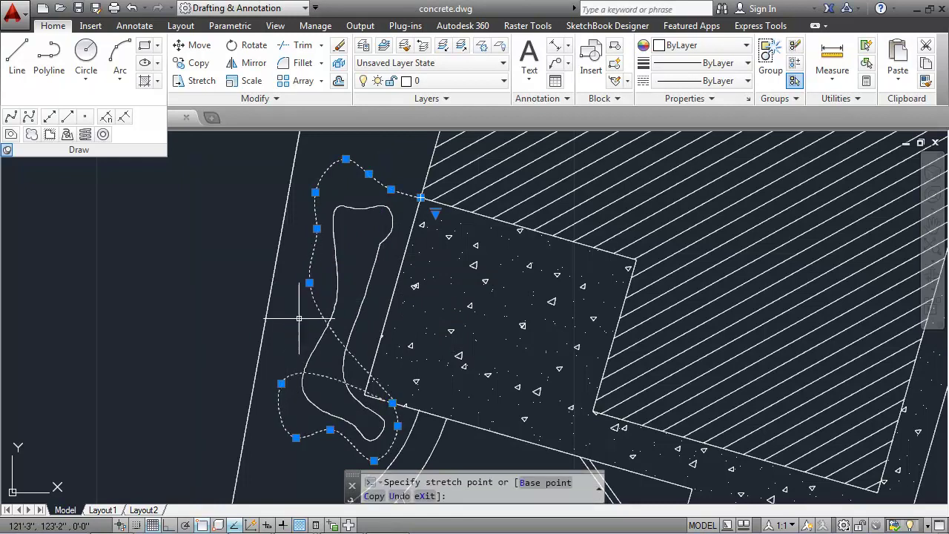
pyautogui.click(392, 403)
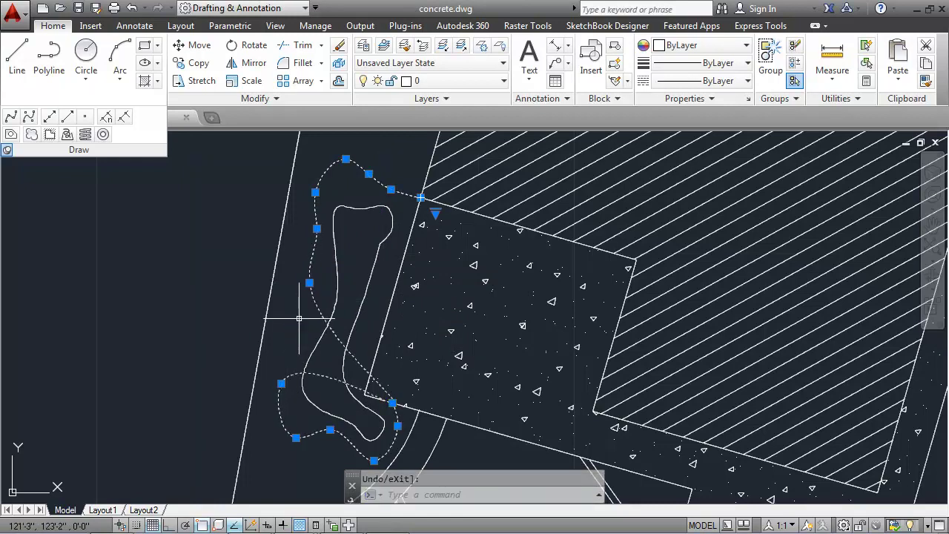
pyautogui.click(132, 7)
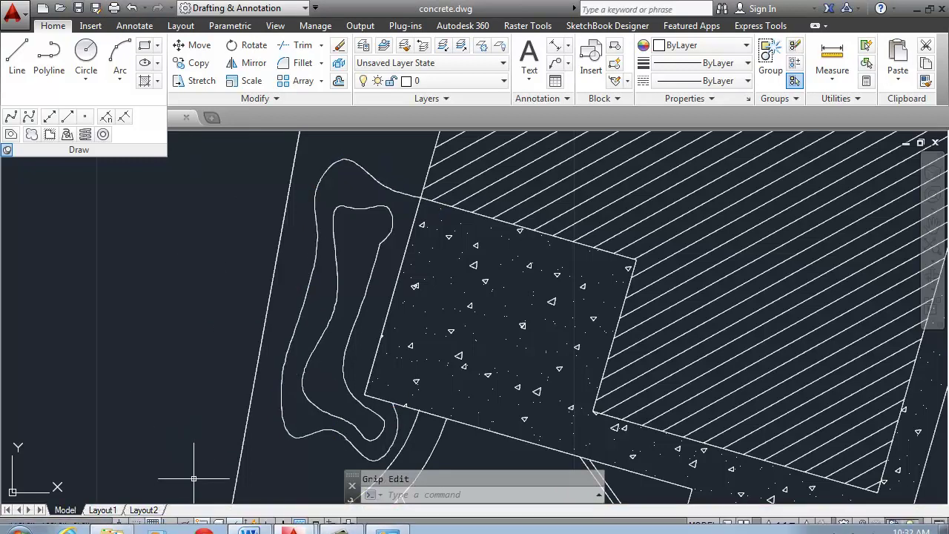
pyautogui.press('F3')
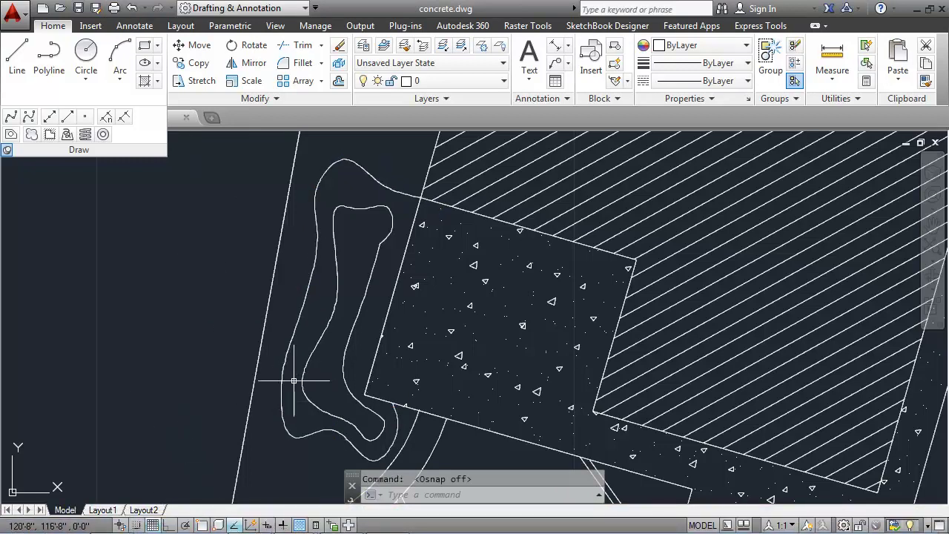
# - Grab a grip on the inner pond outline, then cancel and clear the selection
pyautogui.click(324, 333)
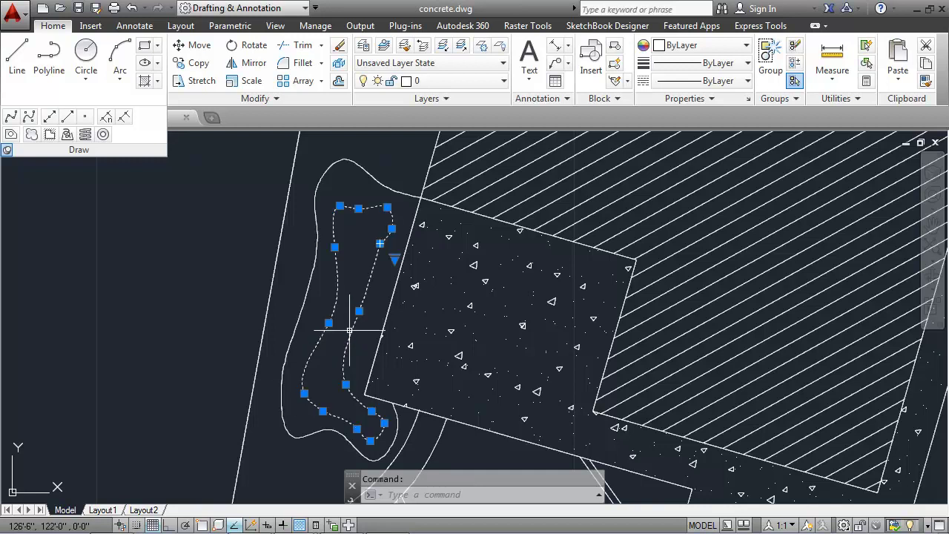
pyautogui.click(359, 311)
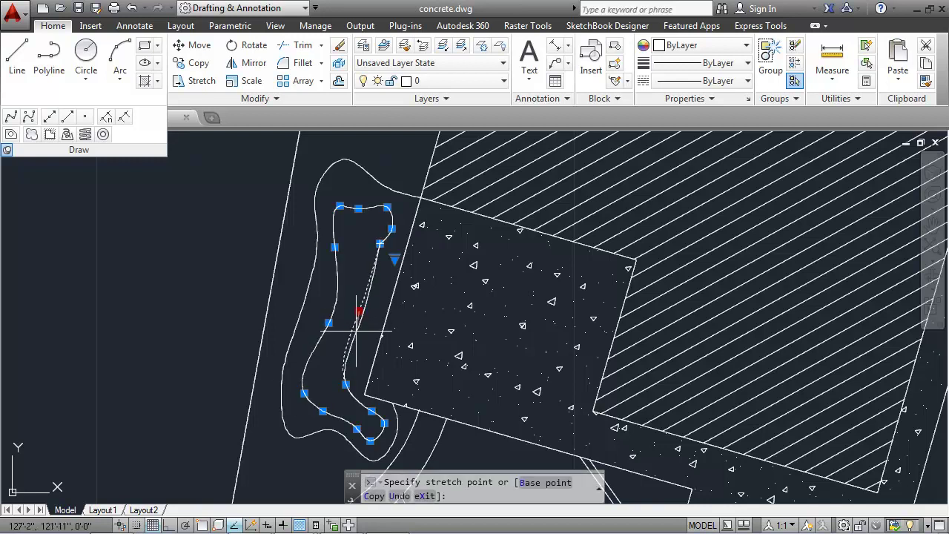
pyautogui.press('Escape')
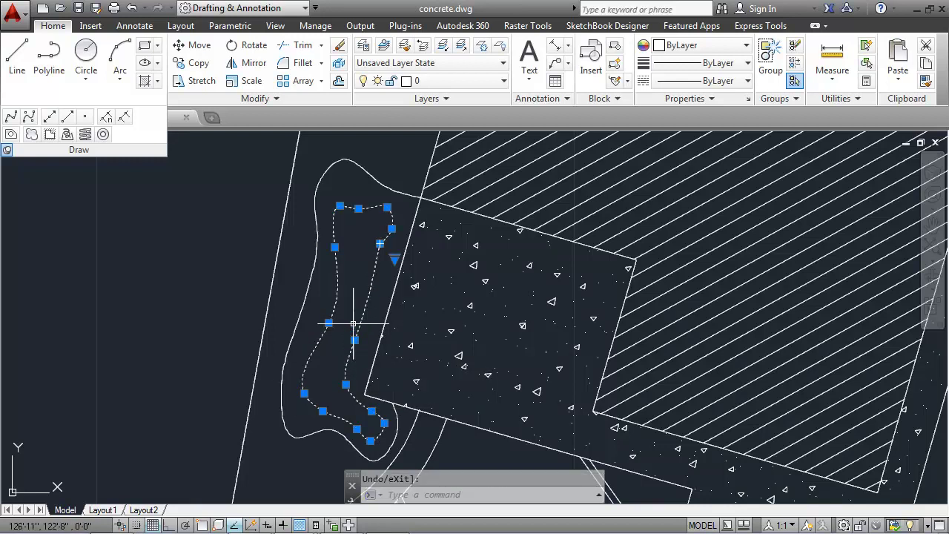
pyautogui.press('Escape')
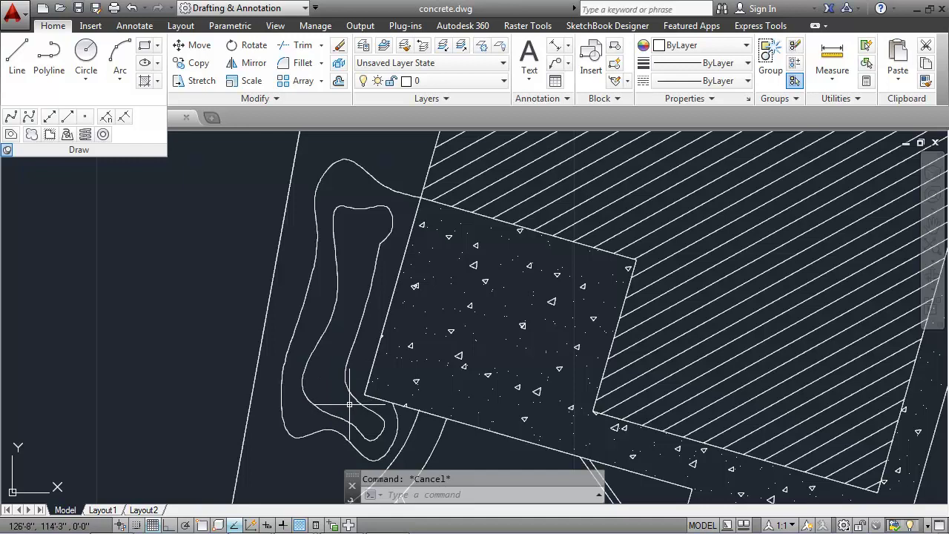
# - Run SPLINEDIT on the inner pond outline and add control vertices through Edit vertex > Add
pyautogui.write('s')
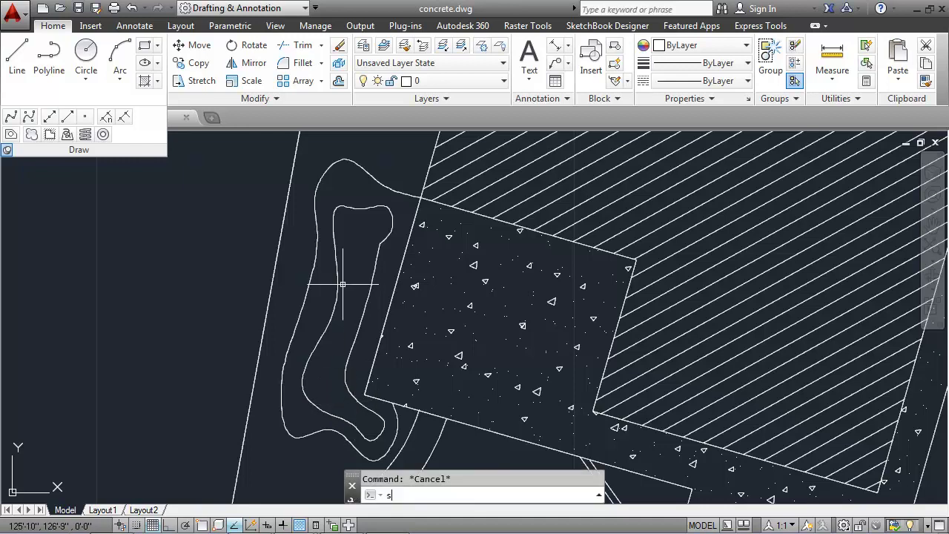
pyautogui.write('pline')
pyautogui.press('Return')
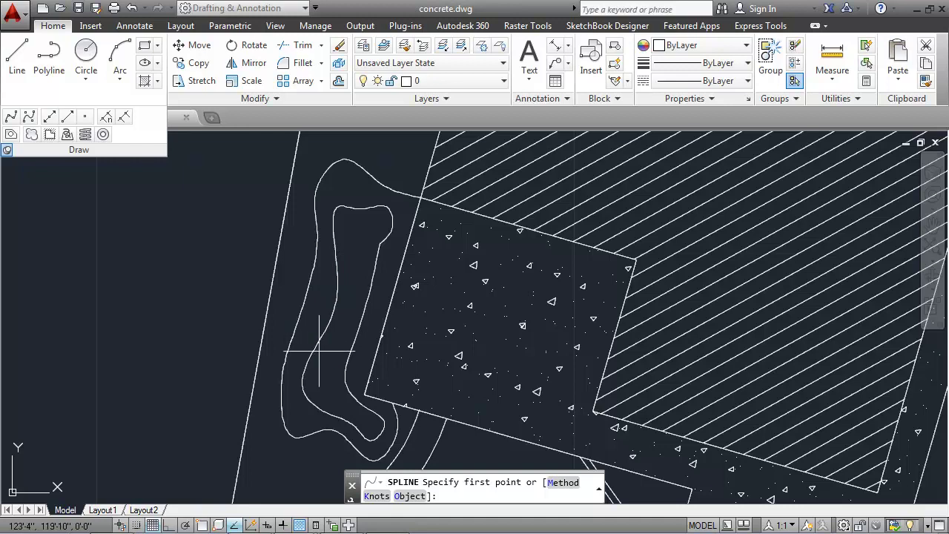
pyautogui.press('Escape')
pyautogui.write('s')
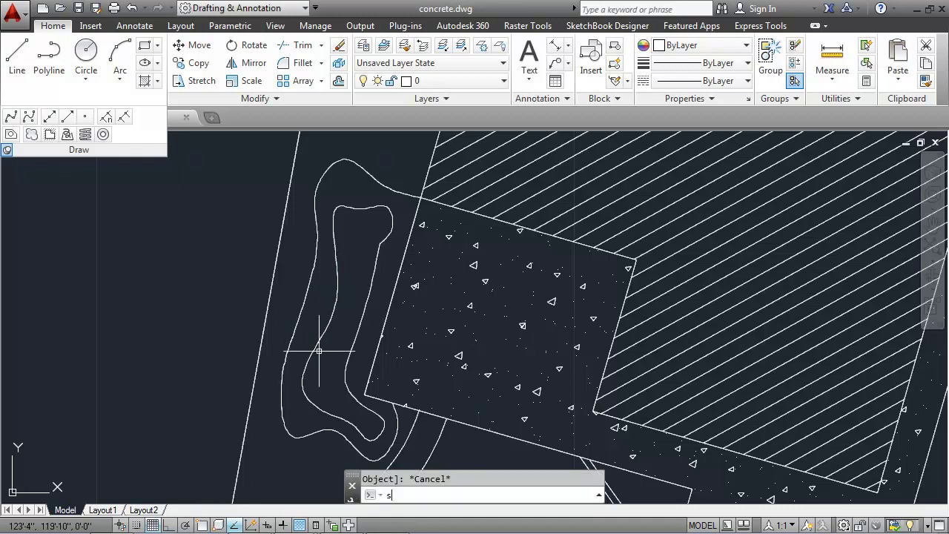
pyautogui.write('plinedit')
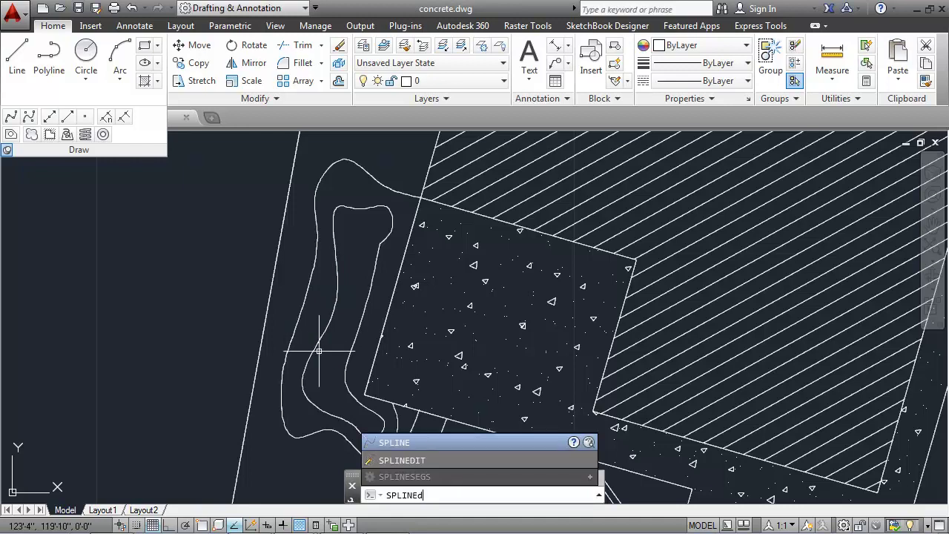
pyautogui.press('Return')
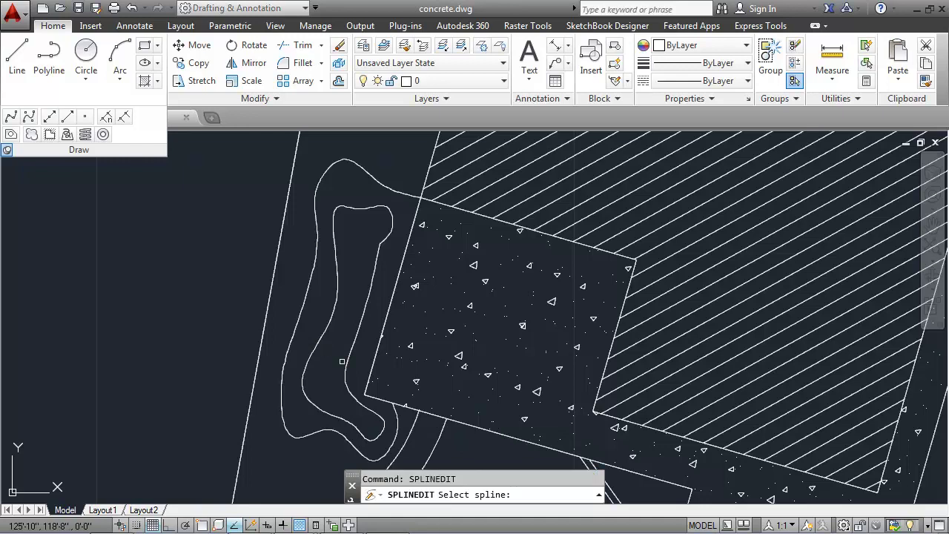
pyautogui.click(310, 360)
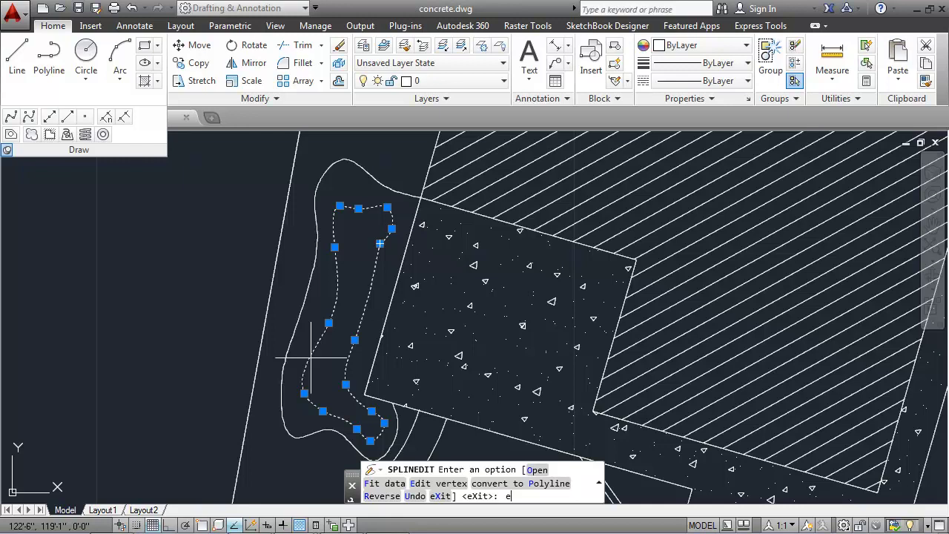
pyautogui.press('Return')
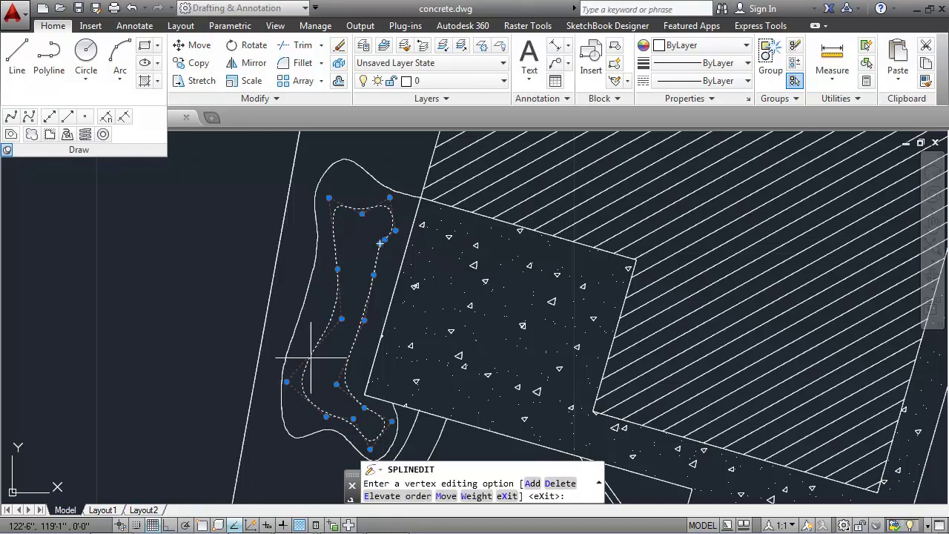
pyautogui.write('a')
pyautogui.press('Return')
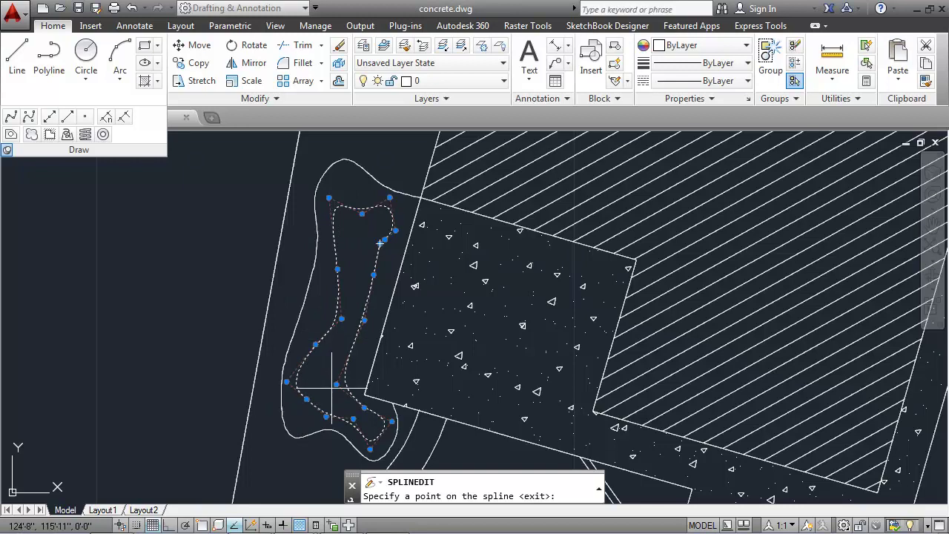
pyautogui.press('Return')
pyautogui.press('Return')
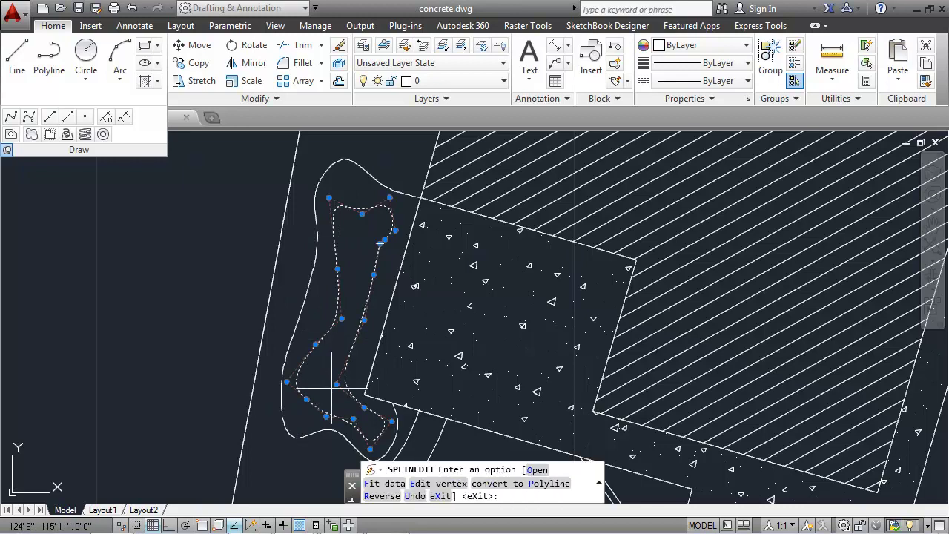
pyautogui.press('Return')
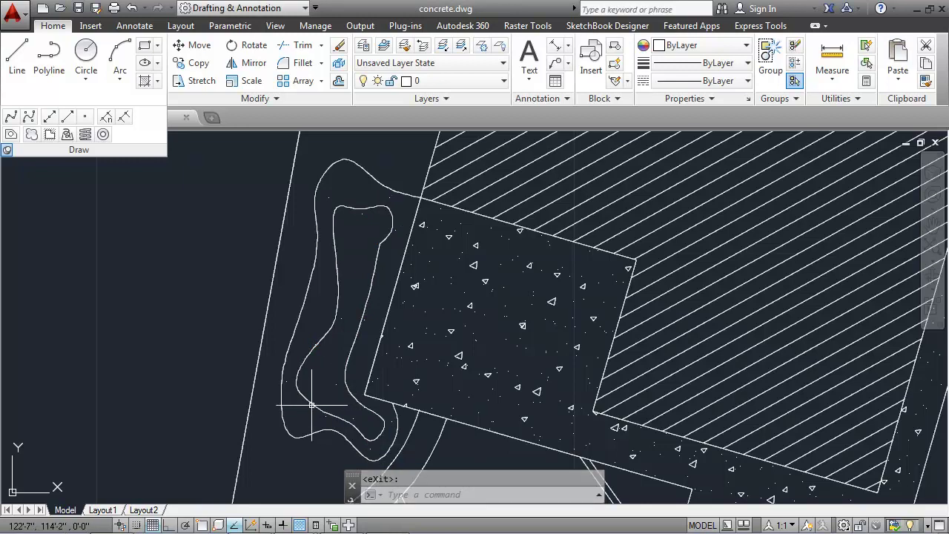
# - Stretch two grips on the inner pond outline's lower left to reshape the curve
pyautogui.click(312, 405)
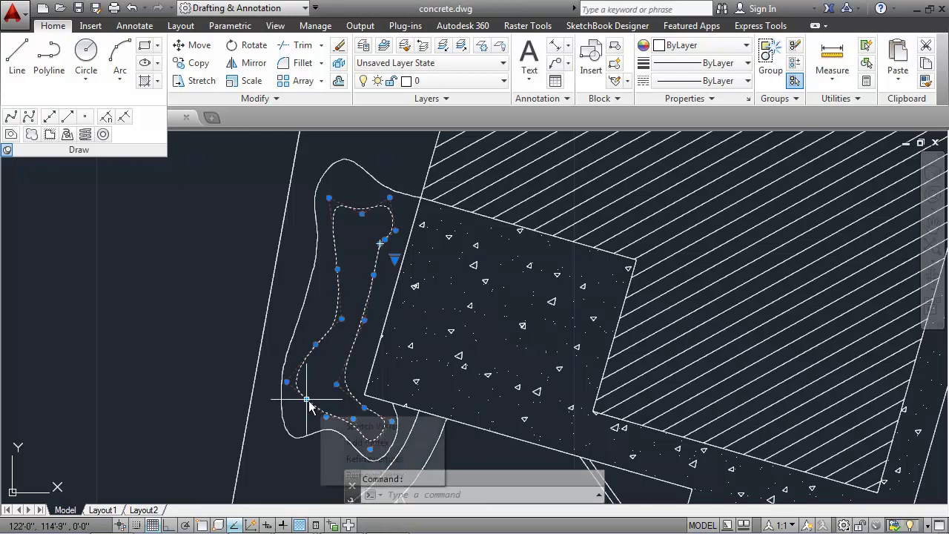
pyautogui.click(309, 400)
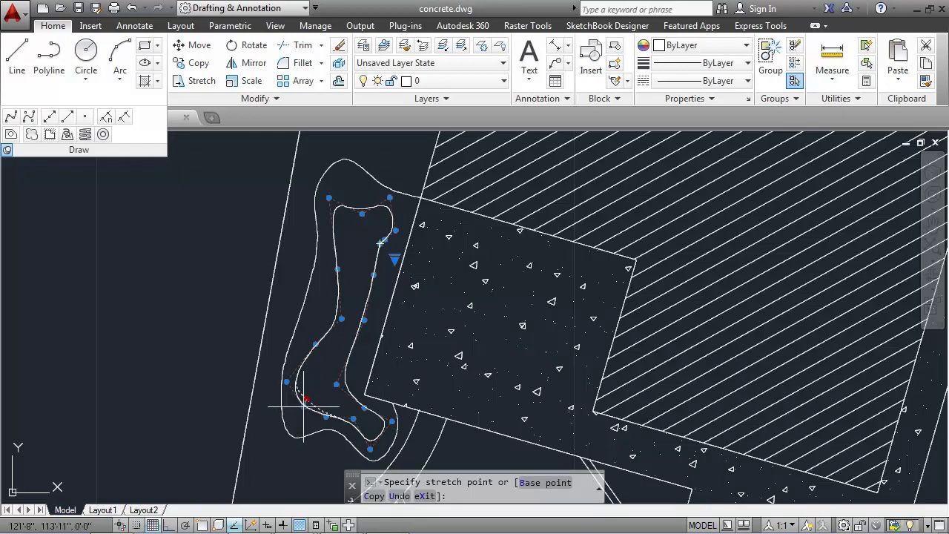
pyautogui.click(302, 408)
pyautogui.moveTo(304, 410)
pyautogui.click(332, 434)
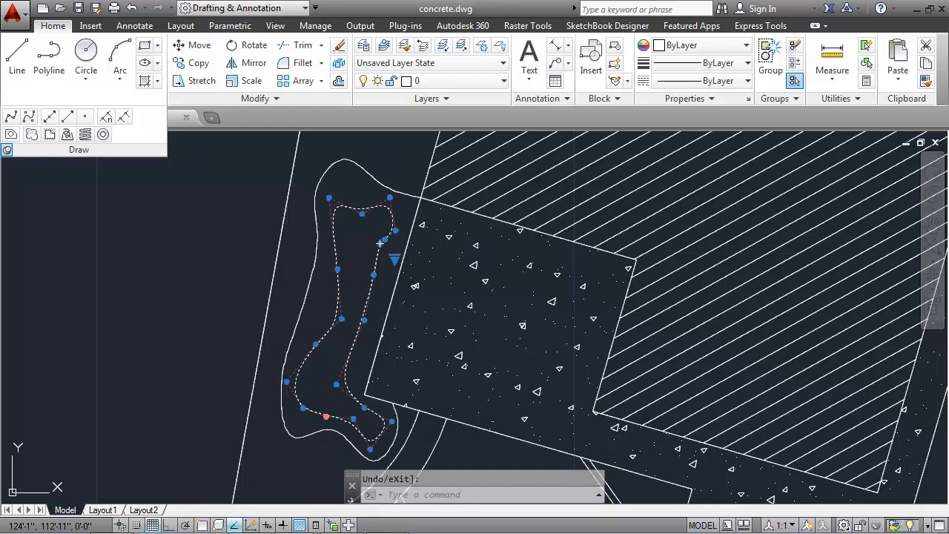
pyautogui.click(328, 409)
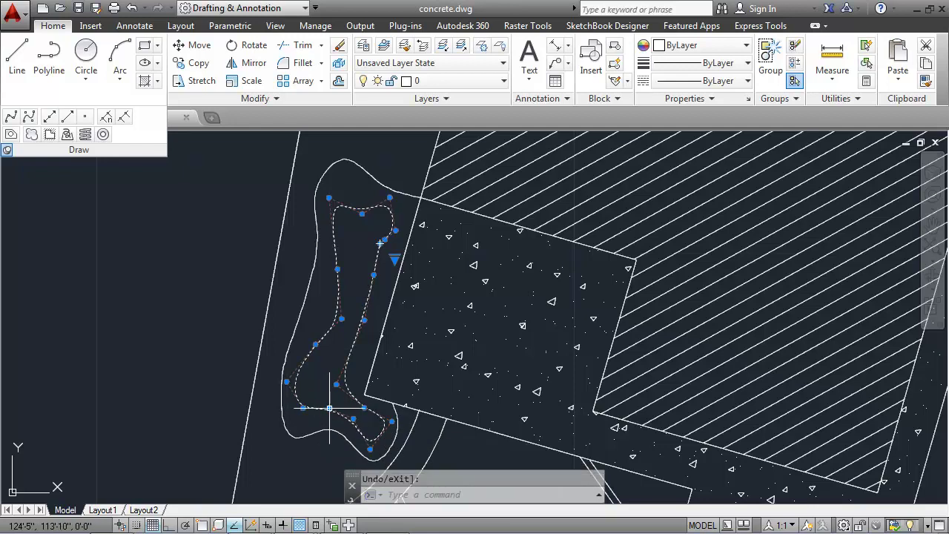
# - Stretch further grips along the pond's bottom and left side, then release the outline
pyautogui.moveTo(330, 414)
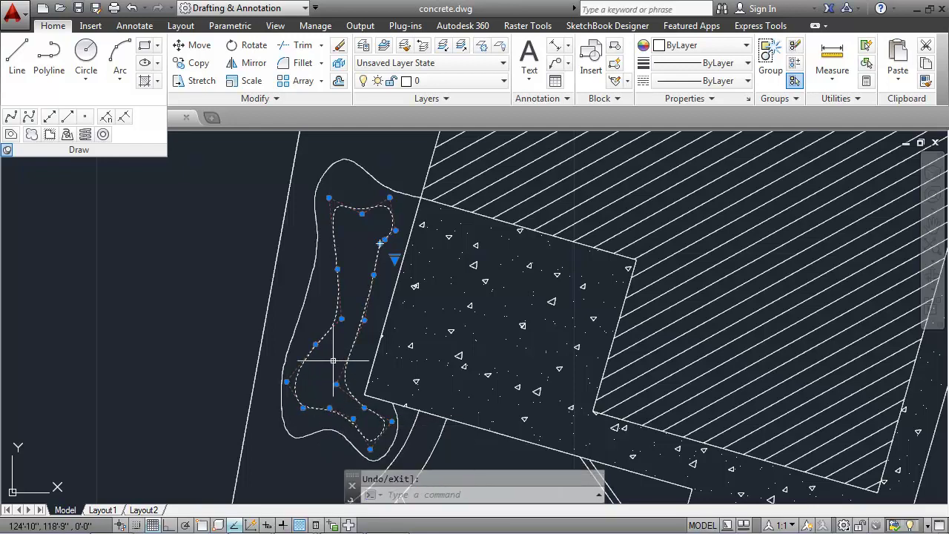
pyautogui.click(354, 419)
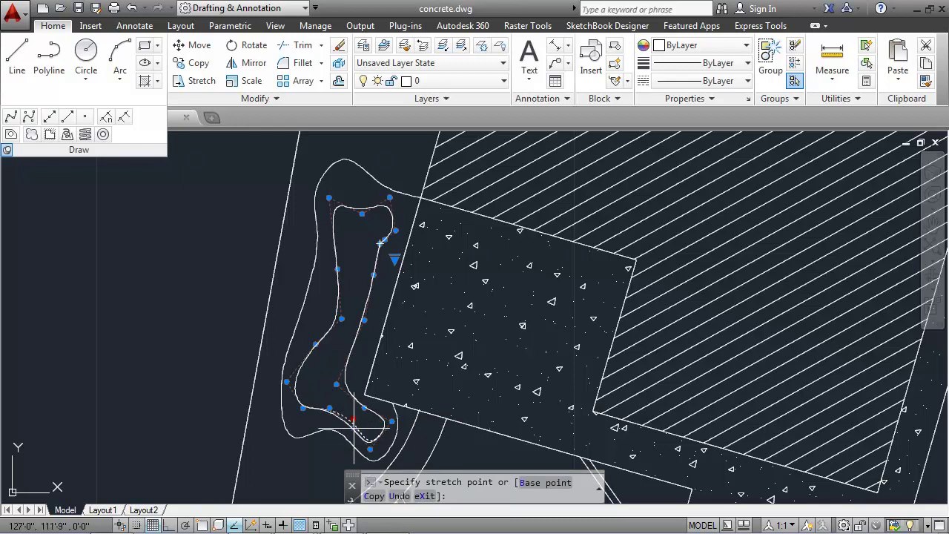
pyautogui.click(351, 425)
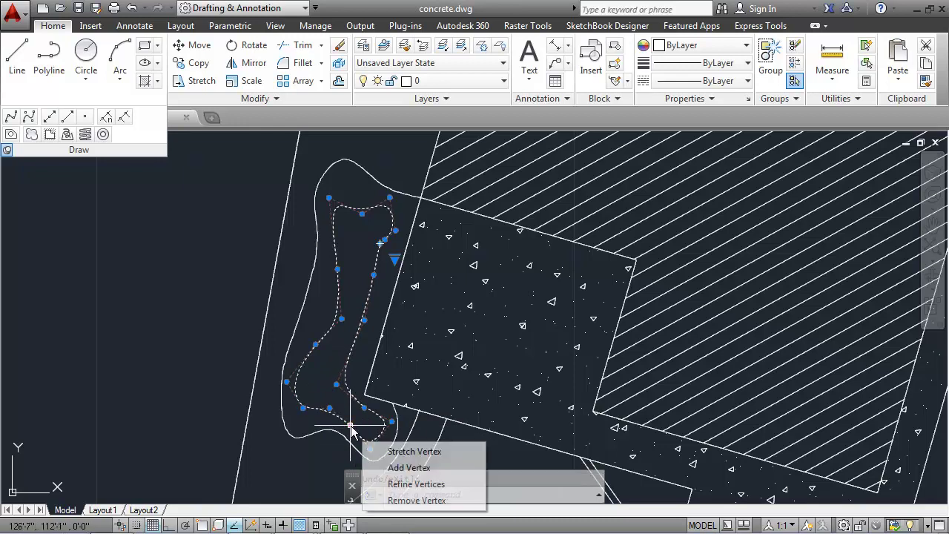
pyautogui.click(392, 421)
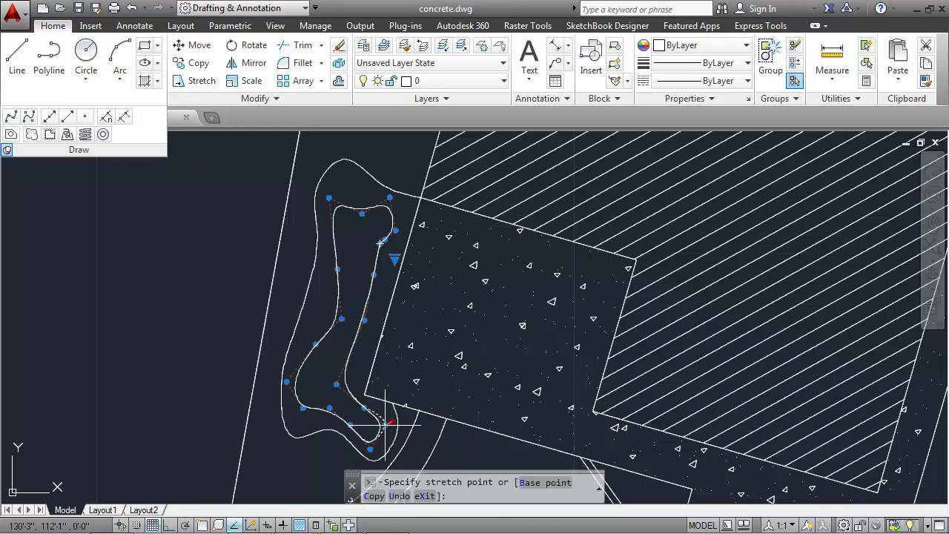
pyautogui.click(387, 425)
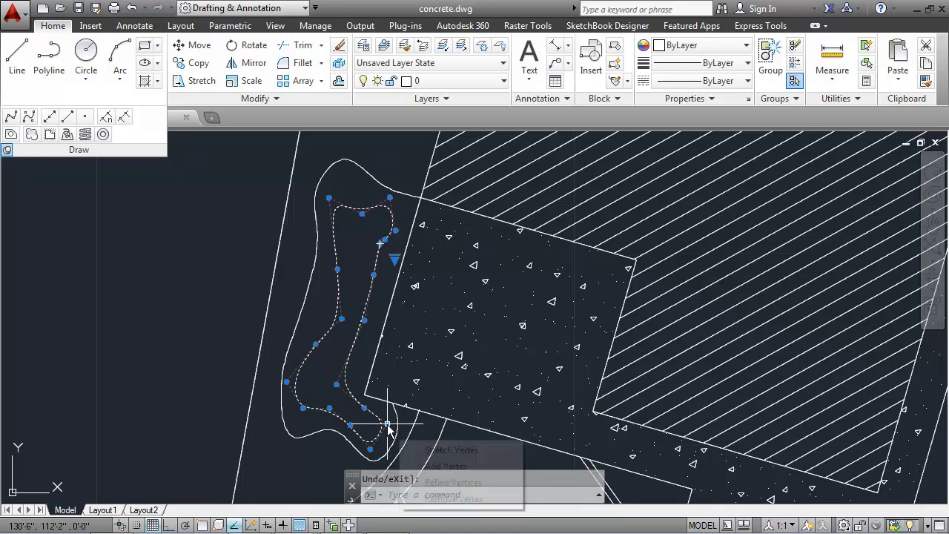
pyautogui.click(336, 384)
pyautogui.click(335, 376)
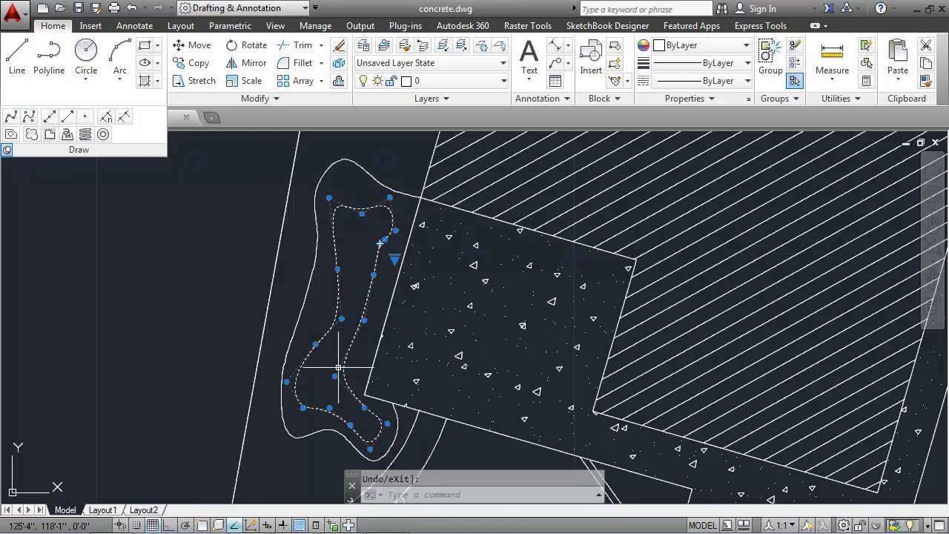
pyautogui.click(364, 321)
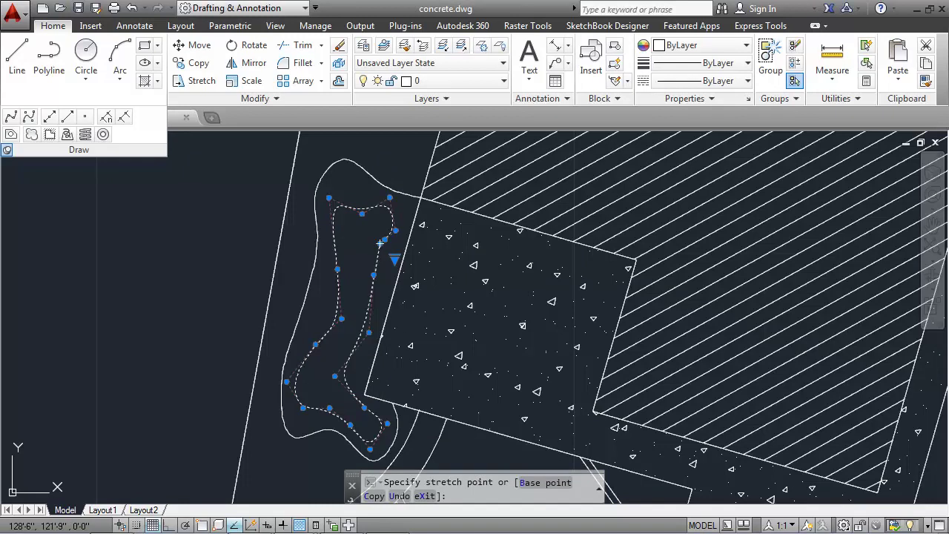
pyautogui.press('Escape')
pyautogui.press('Escape')
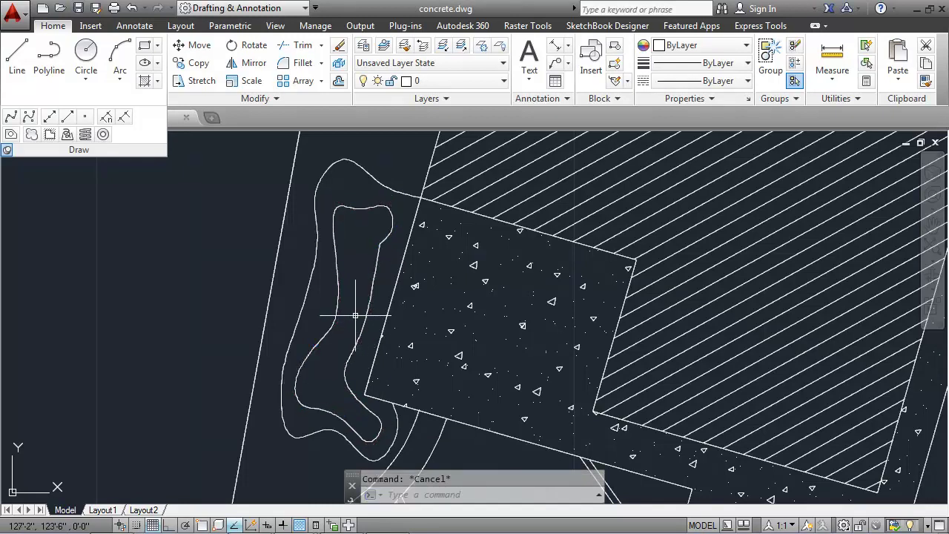
# - Start a hatch and choose the GRAVEL pattern from the pattern gallery
pyautogui.moveTo(369, 382); pyautogui.dragTo(364, 363, button='middle')
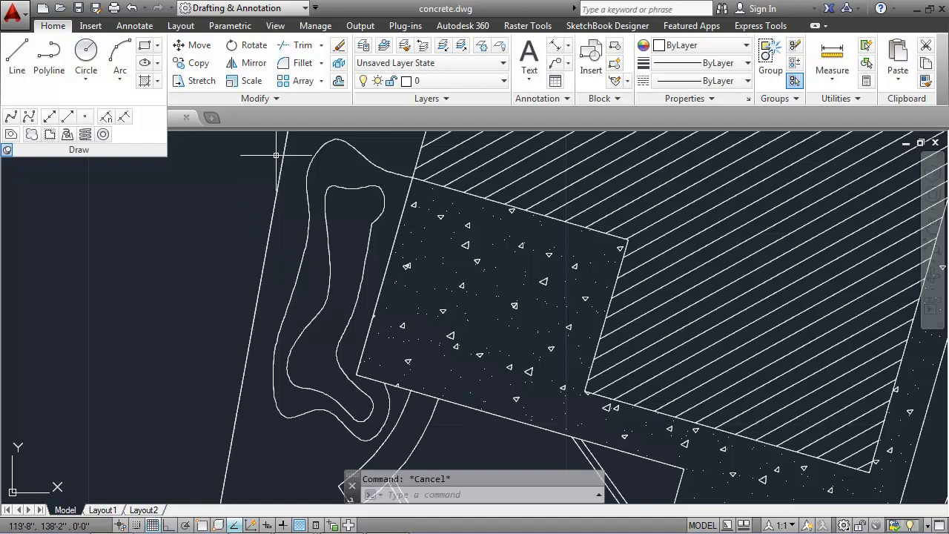
pyautogui.click(144, 82)
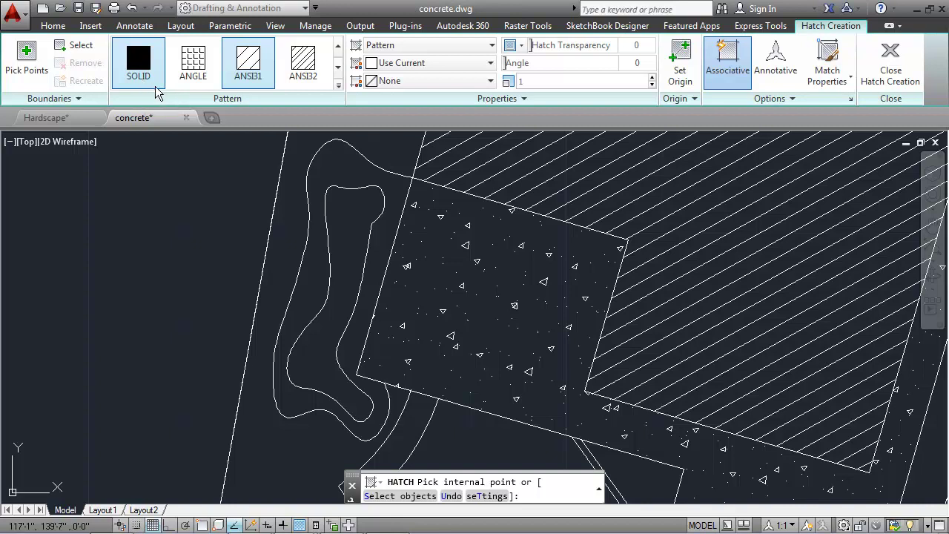
pyautogui.click(339, 68)
pyautogui.click(338, 68)
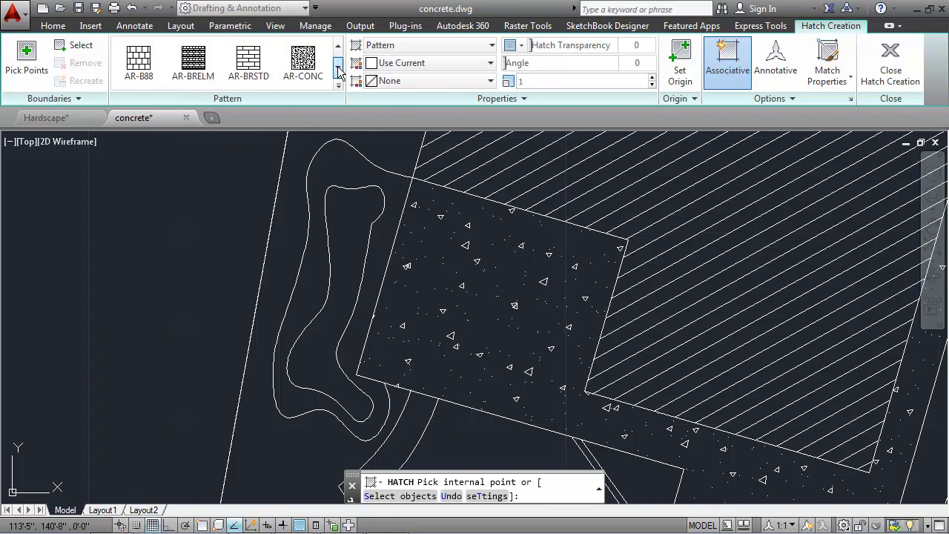
pyautogui.click(338, 67)
pyautogui.click(338, 67)
pyautogui.click(338, 67)
pyautogui.click(338, 67)
pyautogui.click(338, 68)
pyautogui.click(338, 67)
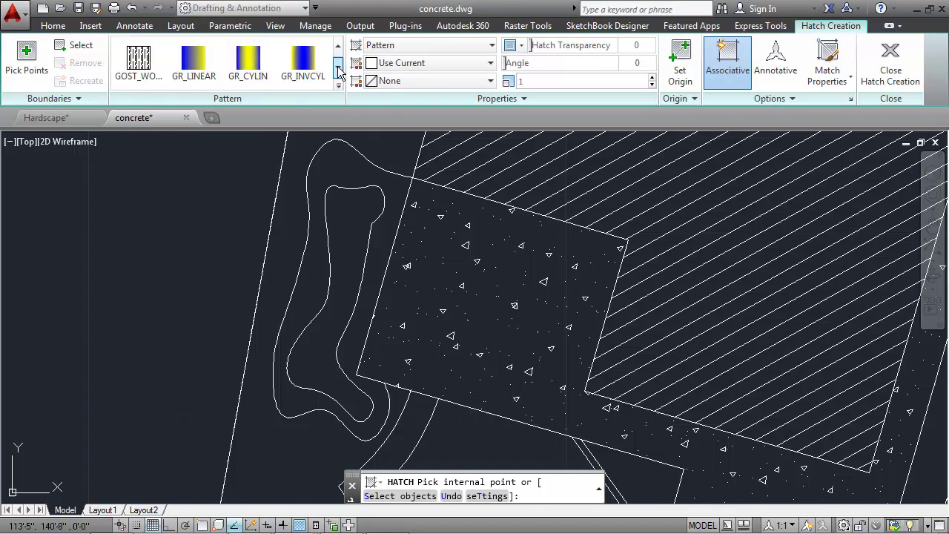
pyautogui.click(338, 68)
pyautogui.click(338, 67)
pyautogui.click(338, 67)
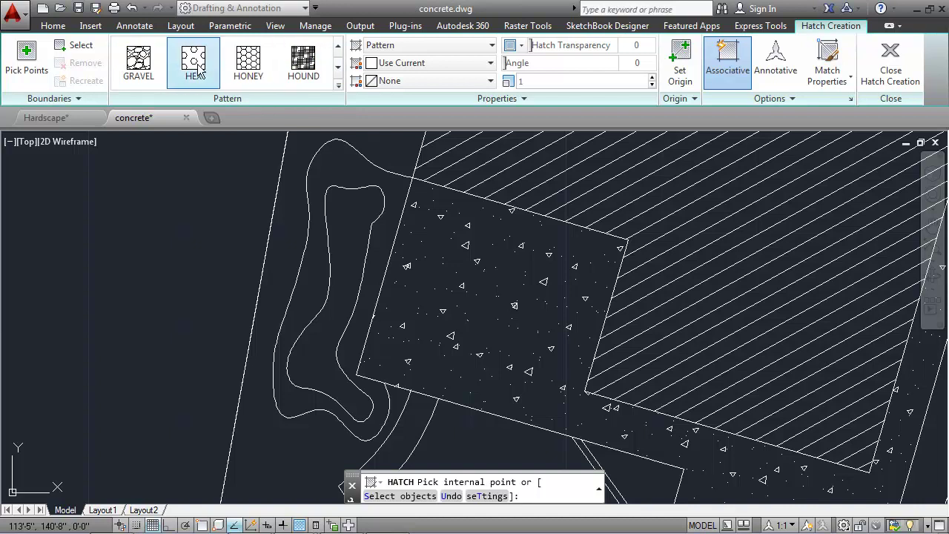
pyautogui.click(138, 61)
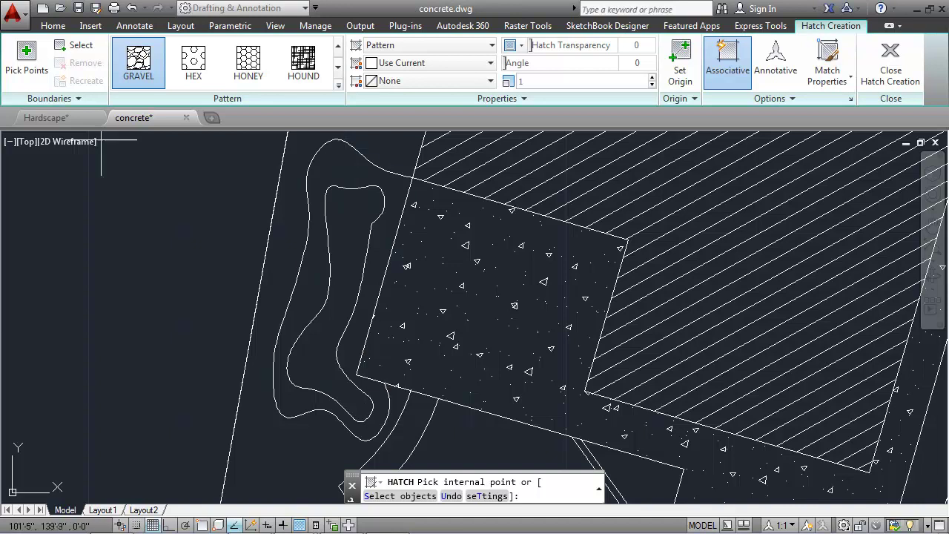
# - Fill the band around the pond with GRAVEL at scale 25 and close Hatch Creation
pyautogui.click(352, 182)
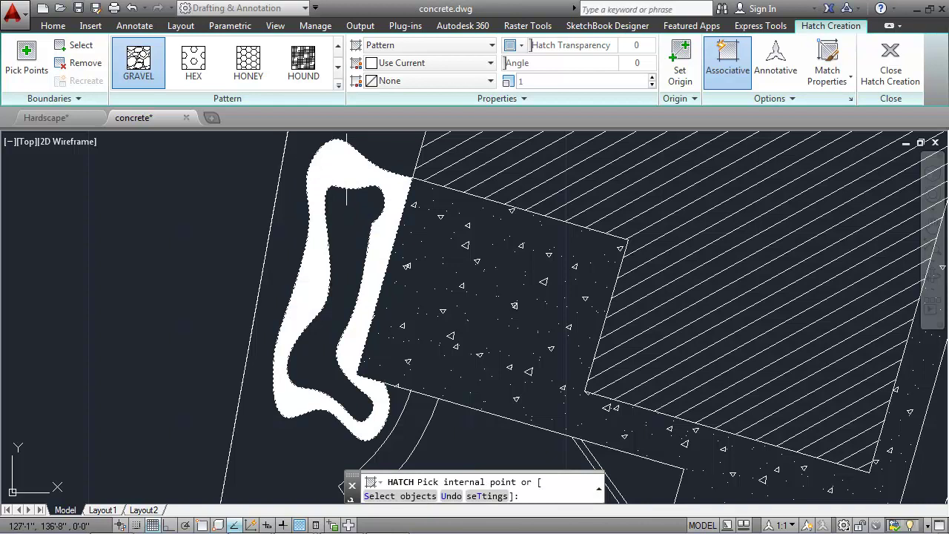
pyautogui.click(546, 81)
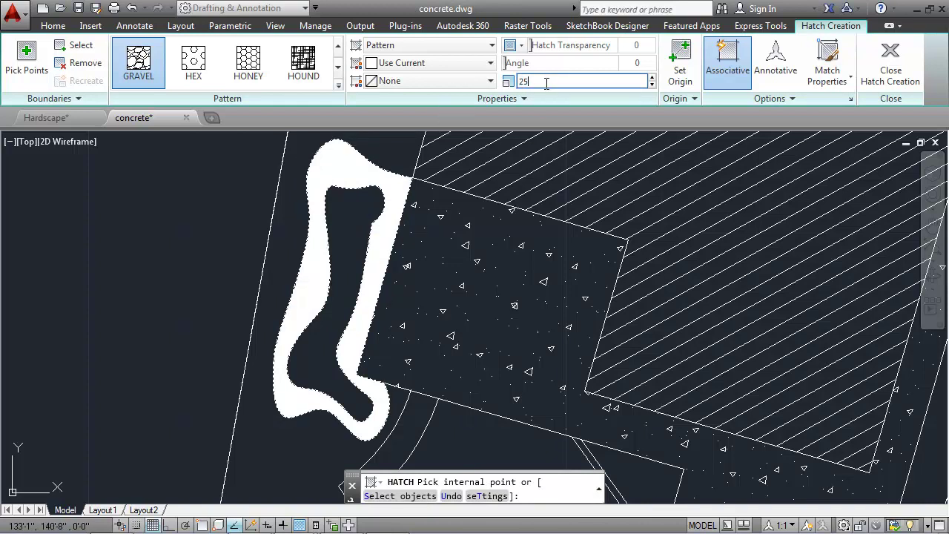
pyautogui.press('Return')
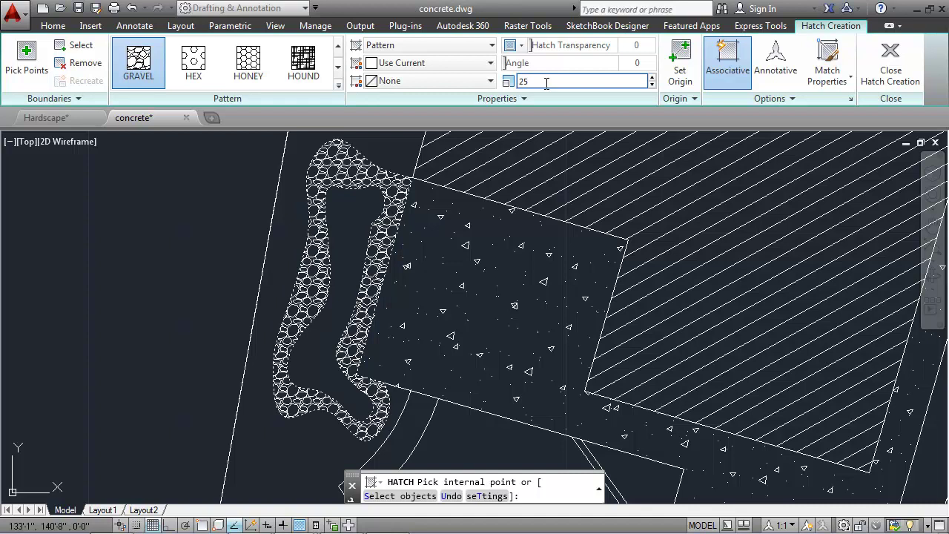
pyautogui.click(415, 432)
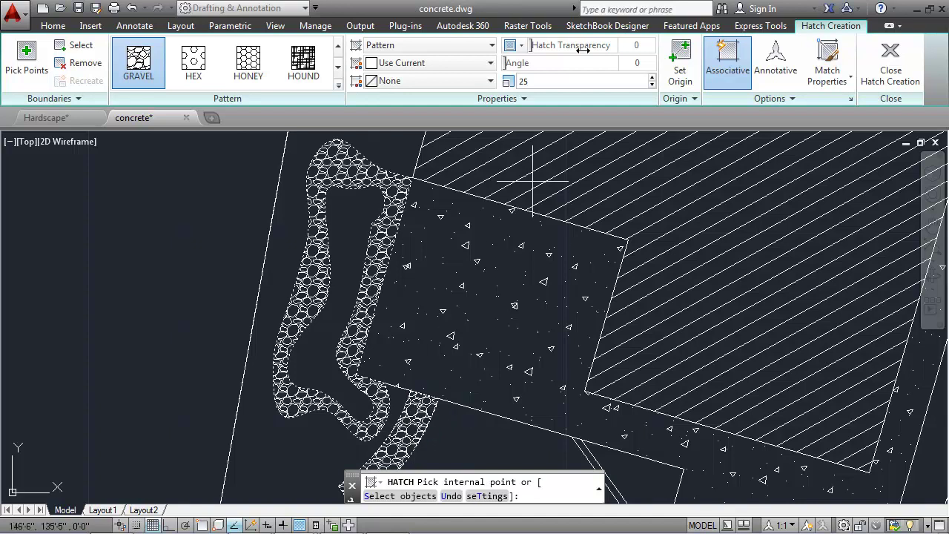
pyautogui.click(891, 61)
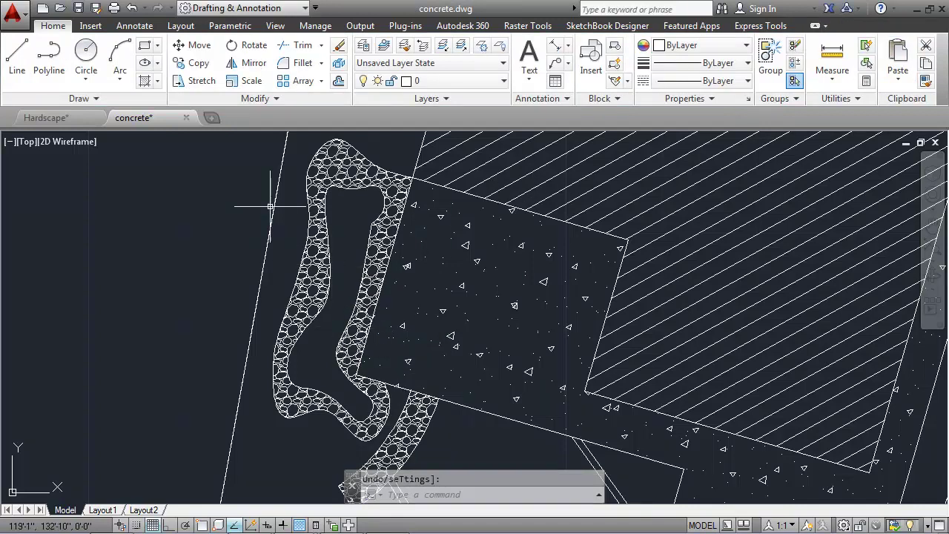
# - Fill the inner pond with a blue-to-Cyan GR_CYLIN gradient after briefly trying GR_INVCYL
pyautogui.click(157, 80)
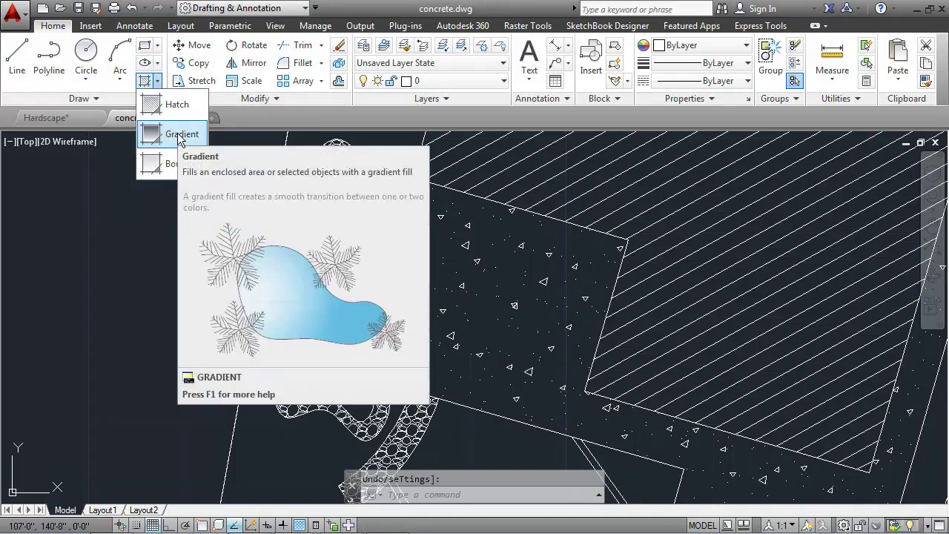
pyautogui.click(178, 135)
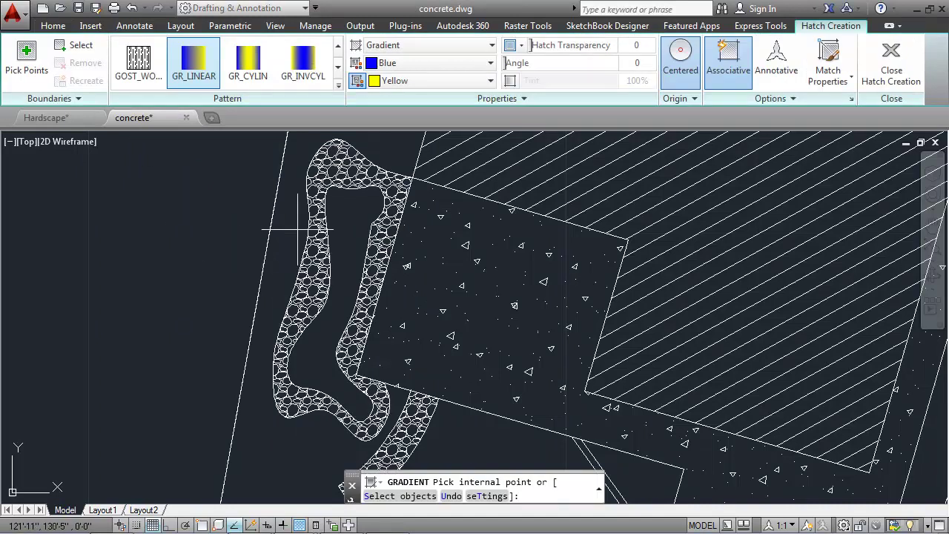
pyautogui.click(346, 227)
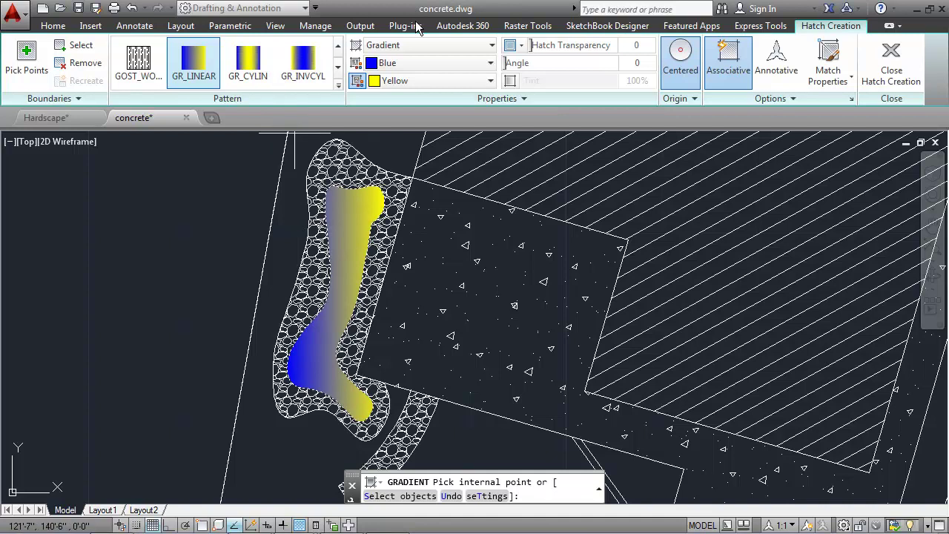
pyautogui.click(431, 79)
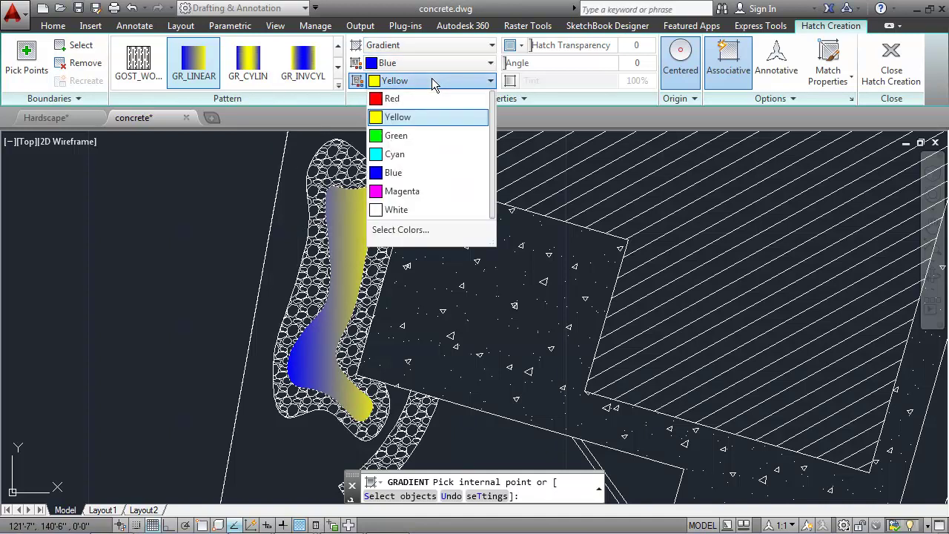
pyautogui.click(404, 162)
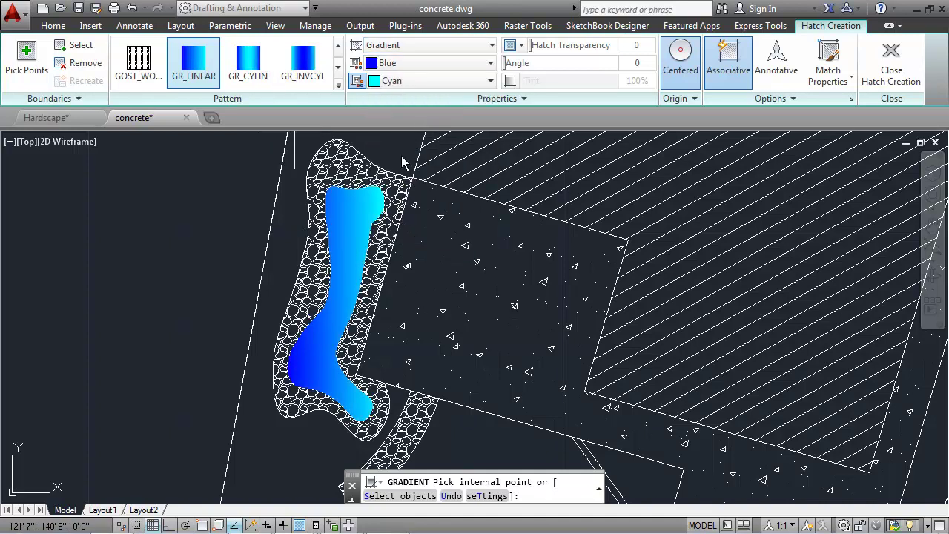
pyautogui.click(256, 69)
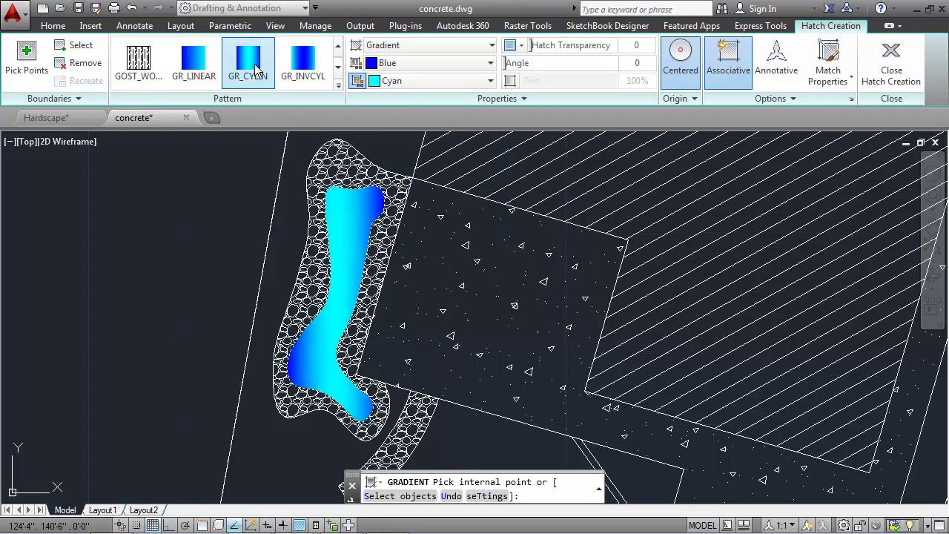
pyautogui.click(298, 67)
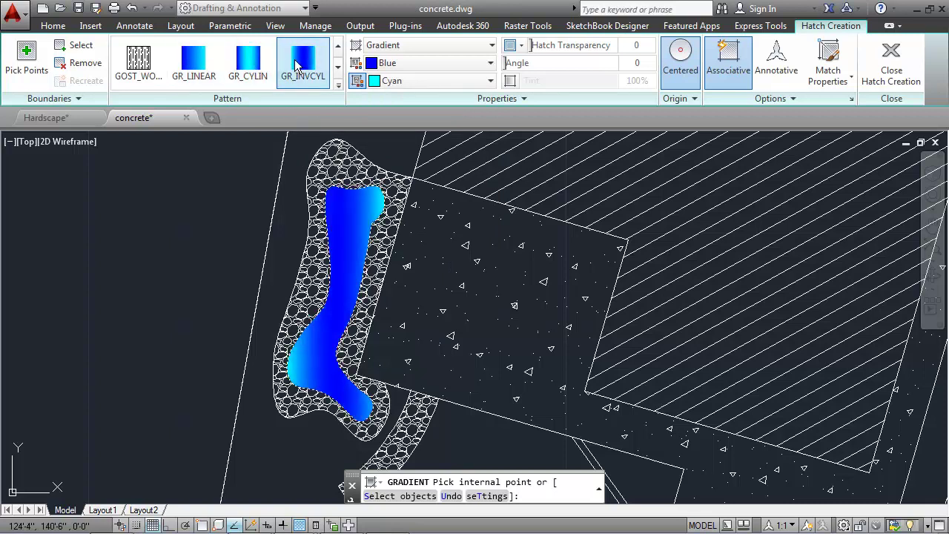
pyautogui.click(253, 64)
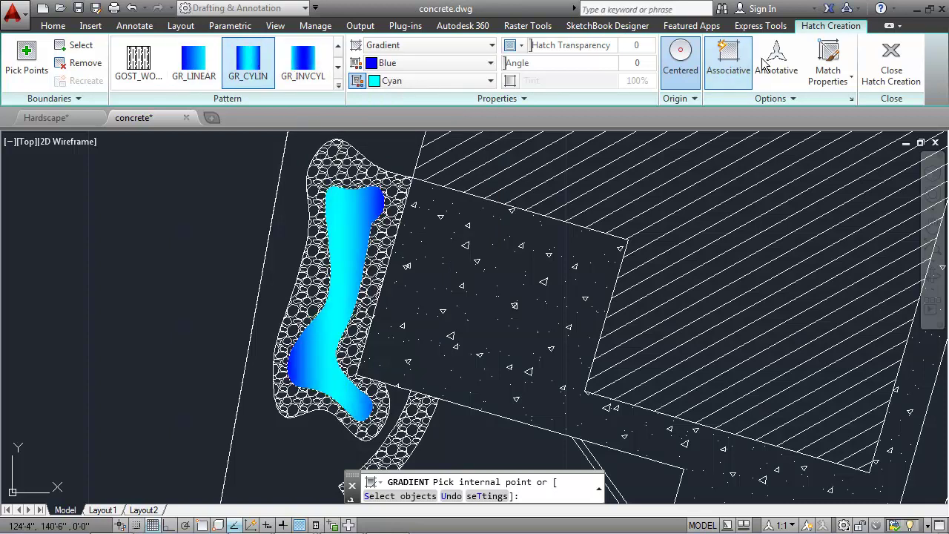
pyautogui.press('Return')
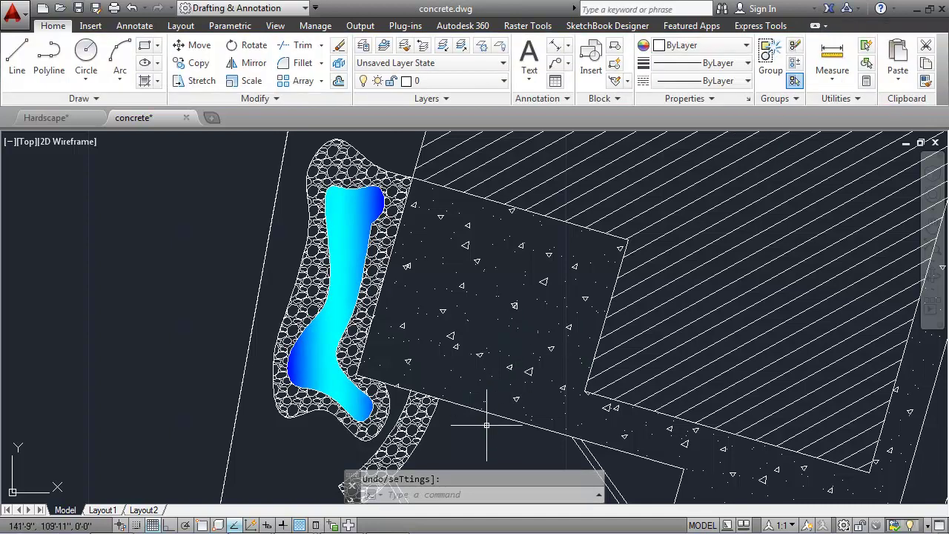
# - Erase the stray arc segment that crosses the curved walkway
pyautogui.scroll(-3, 485, 428)
pyautogui.scroll(1, 465, 383)
pyautogui.moveTo(465, 383); pyautogui.dragTo(424, 328, button='middle')
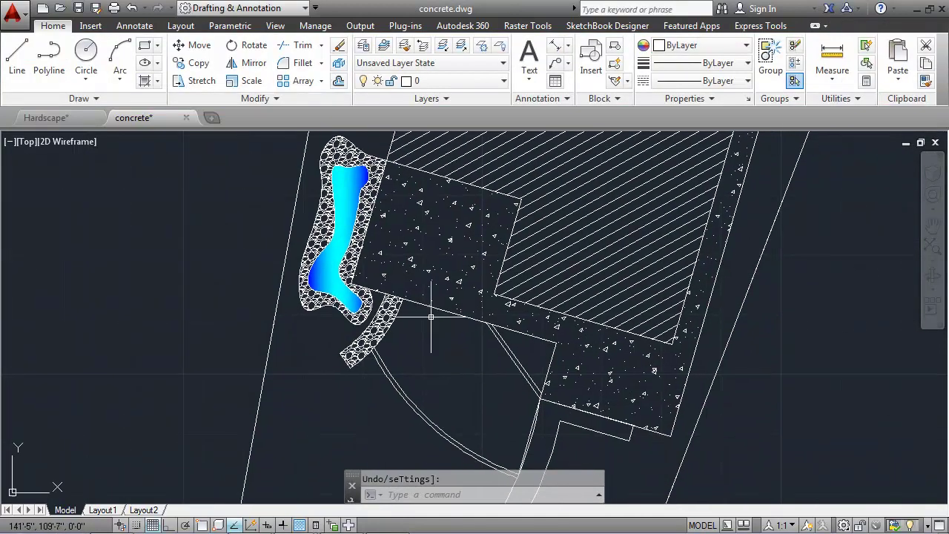
pyautogui.moveTo(529, 413)
pyautogui.mouseDown(button='middle')
pyautogui.moveTo(479, 368)
pyautogui.moveTo(464, 327)
pyautogui.mouseUp(button='middle')
pyautogui.scroll(-2, 465, 339)
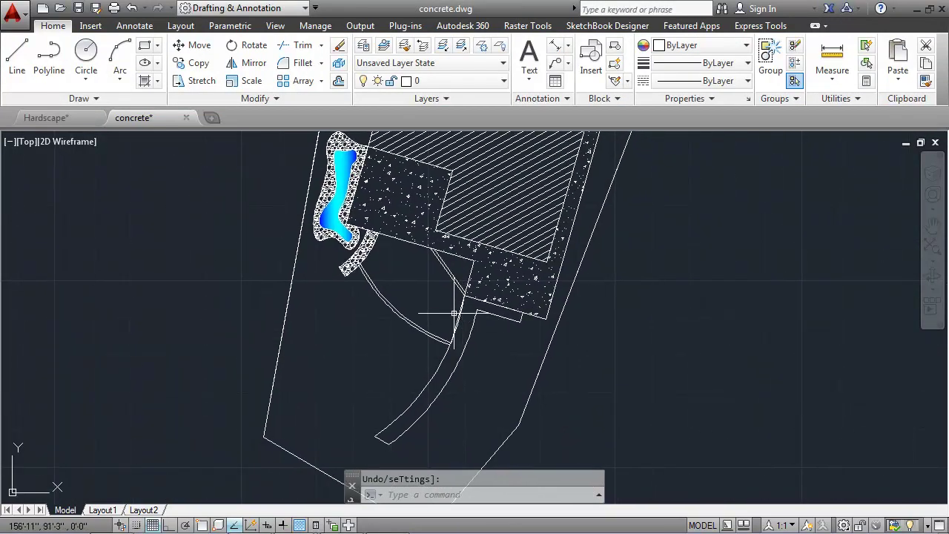
pyautogui.scroll(2, 456, 318)
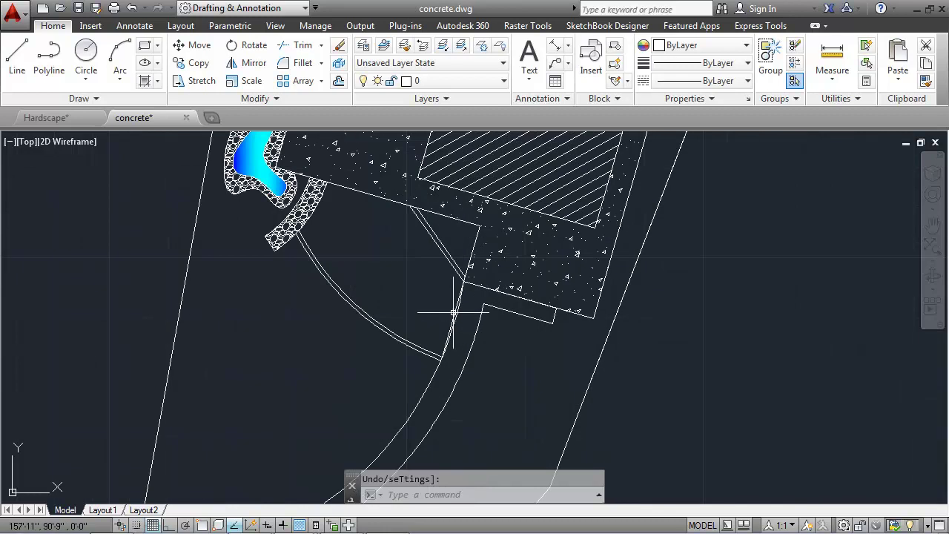
pyautogui.click(454, 317)
pyautogui.press('Delete')
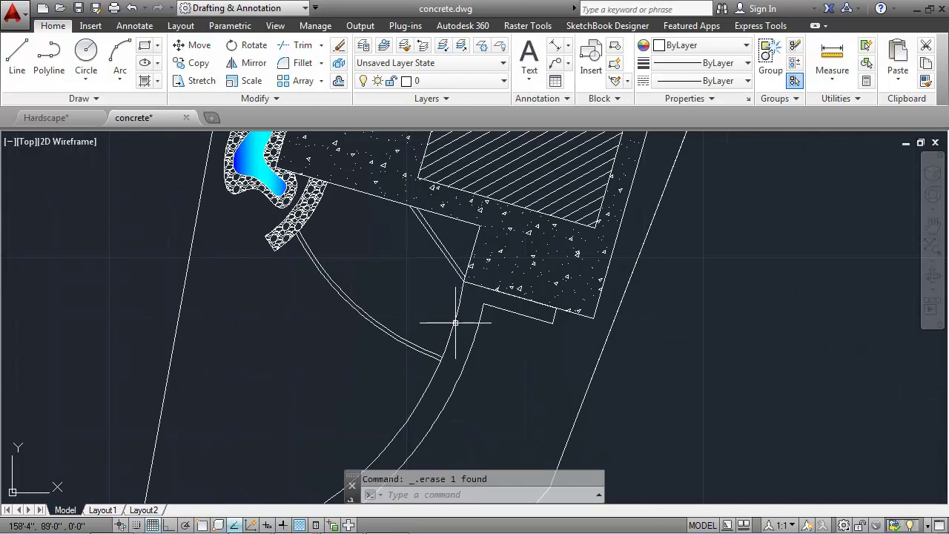
pyautogui.moveTo(473, 363); pyautogui.dragTo(477, 296, button='middle')
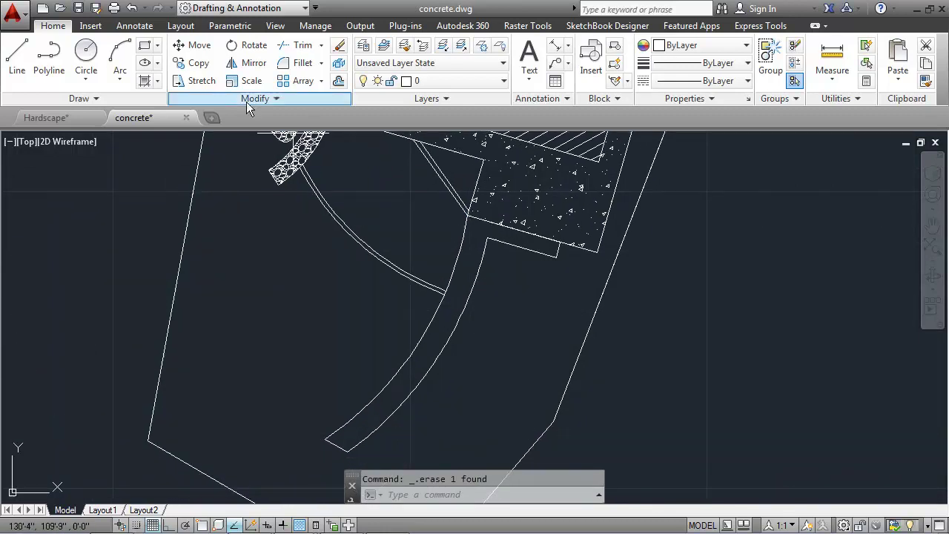
# - Fill the curved walkway with a gradient, then undo that gradient fill
pyautogui.click(146, 82)
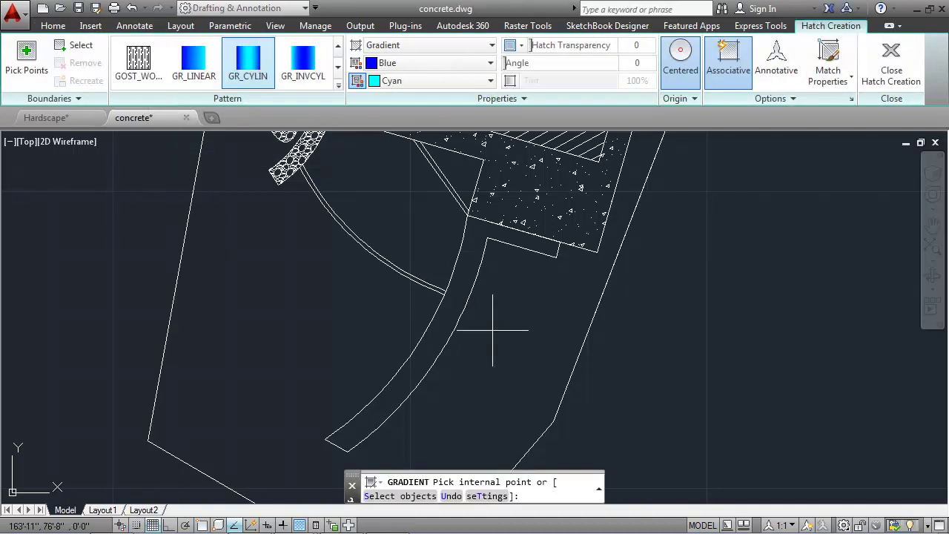
pyautogui.click(459, 293)
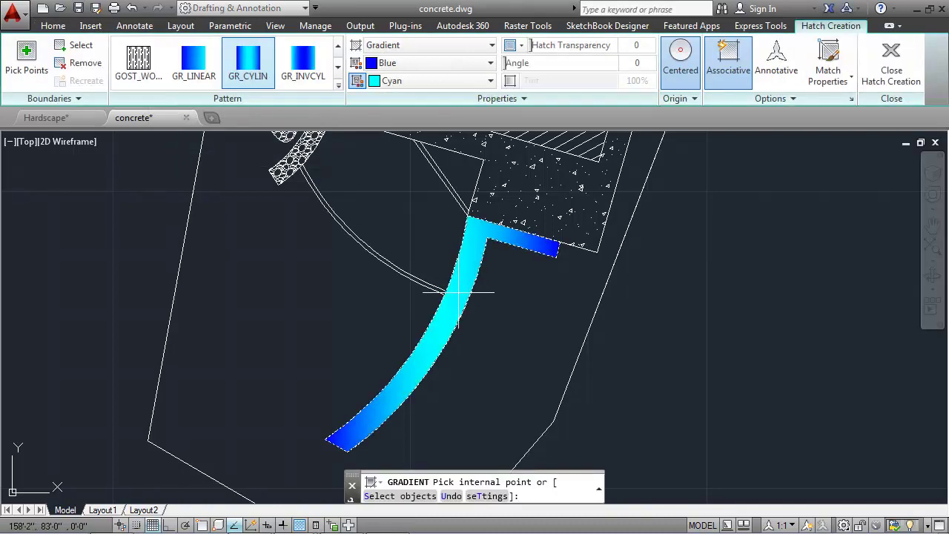
pyautogui.press('Escape')
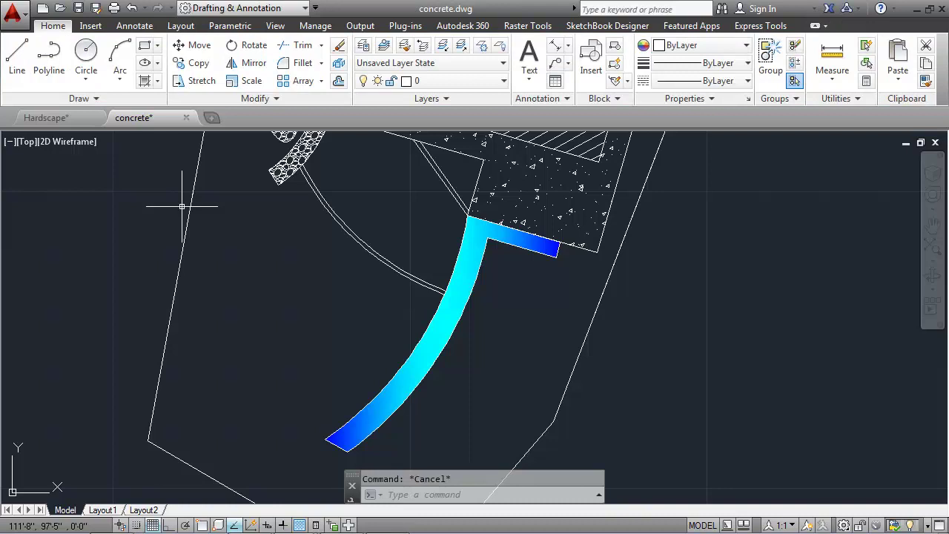
pyautogui.click(132, 7)
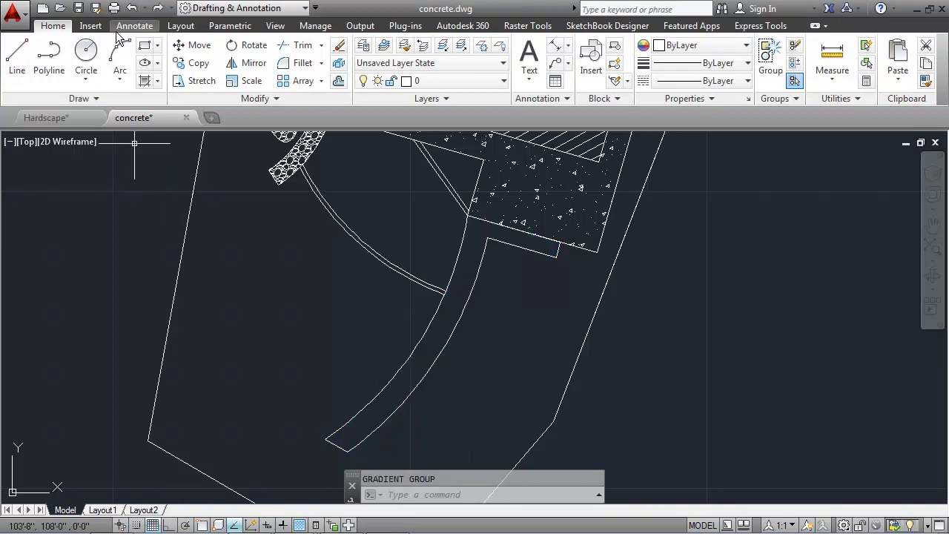
# - Start a patterned hatch and pick BRICK from the pattern gallery for the walkway
pyautogui.click(158, 81)
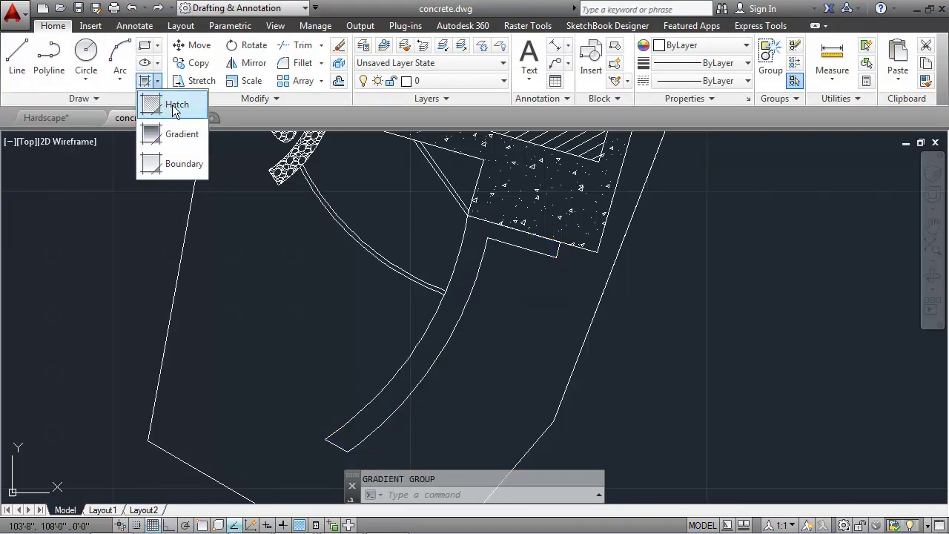
pyautogui.click(176, 108)
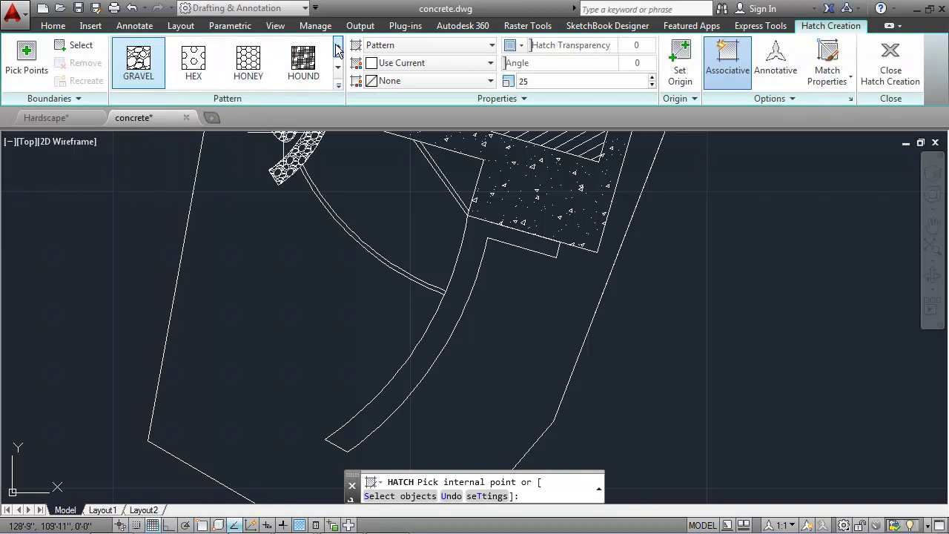
pyautogui.click(338, 66)
pyautogui.click(339, 67)
pyautogui.click(339, 66)
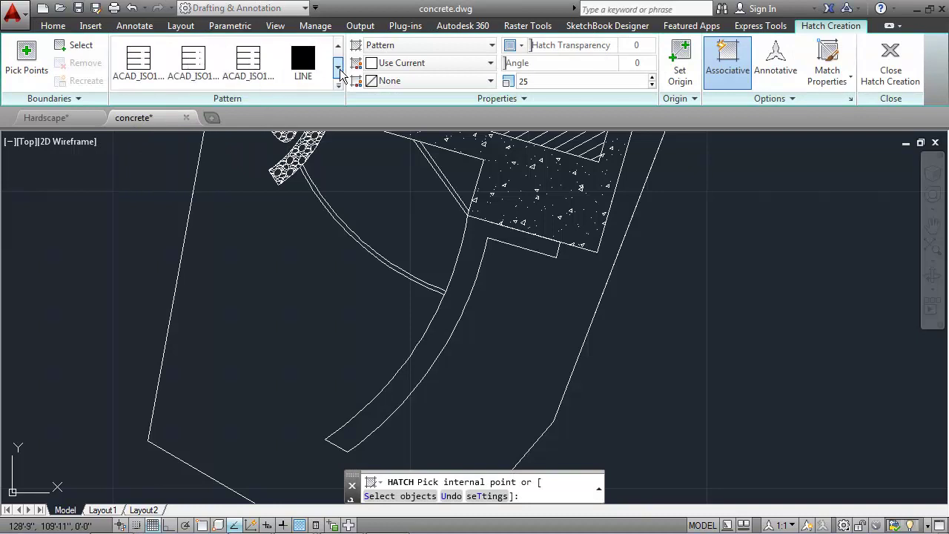
pyautogui.click(339, 47)
pyautogui.click(339, 47)
pyautogui.click(338, 48)
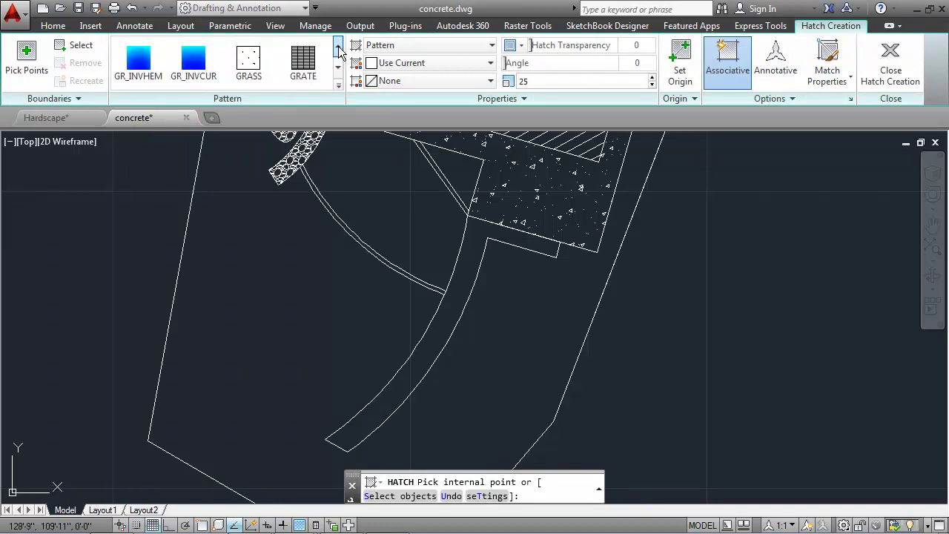
pyautogui.click(338, 48)
pyautogui.click(339, 48)
pyautogui.click(338, 48)
pyautogui.click(338, 48)
pyautogui.click(338, 48)
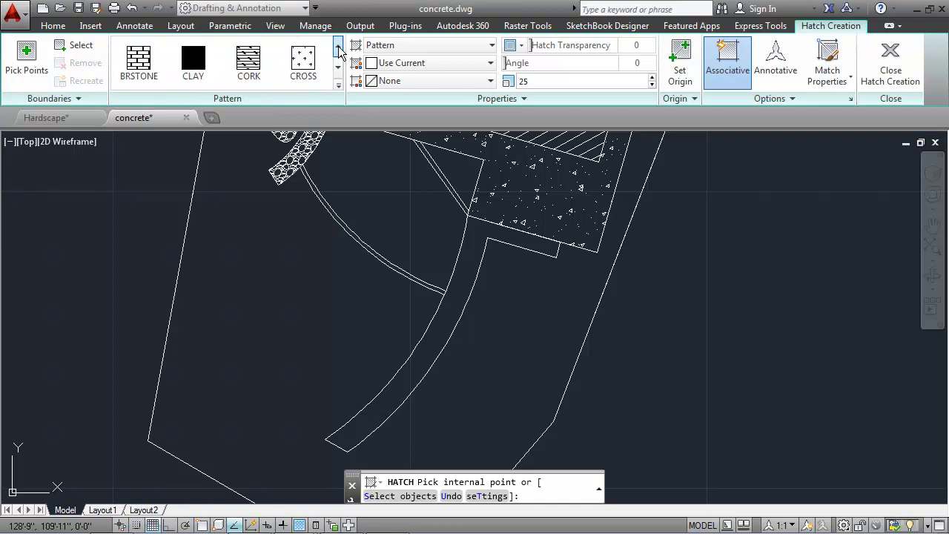
pyautogui.click(339, 47)
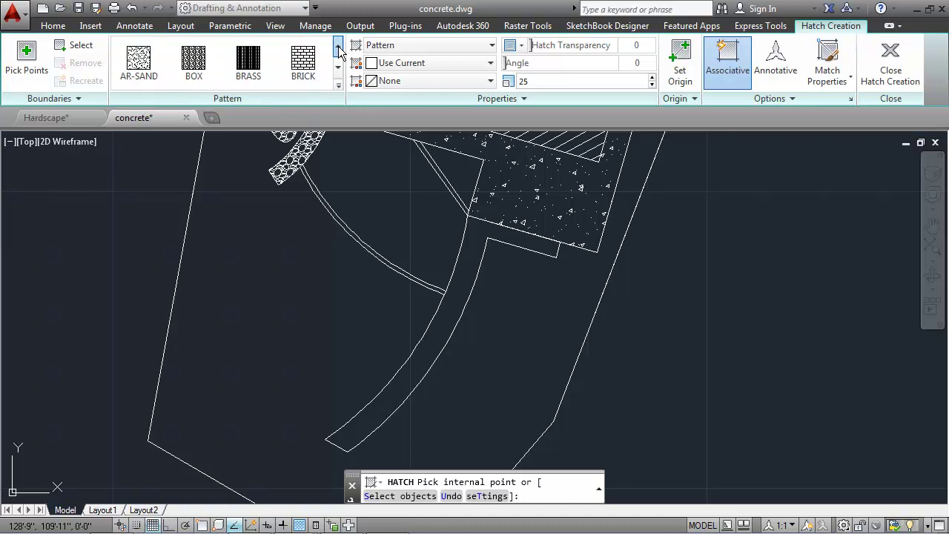
pyautogui.click(304, 63)
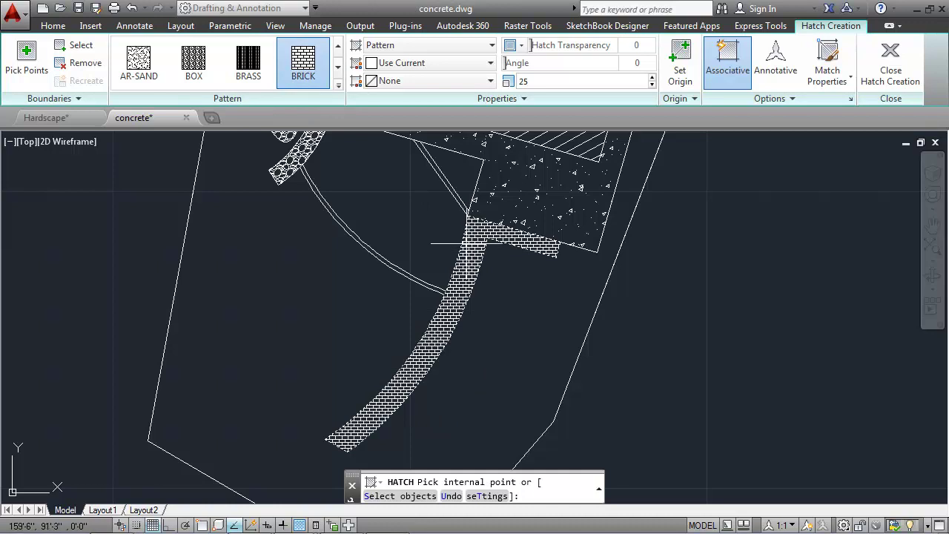
# - Give the walkway BRICK hatch scale 21 and angle 345, then complete it
pyautogui.click(526, 82)
pyautogui.write('21')
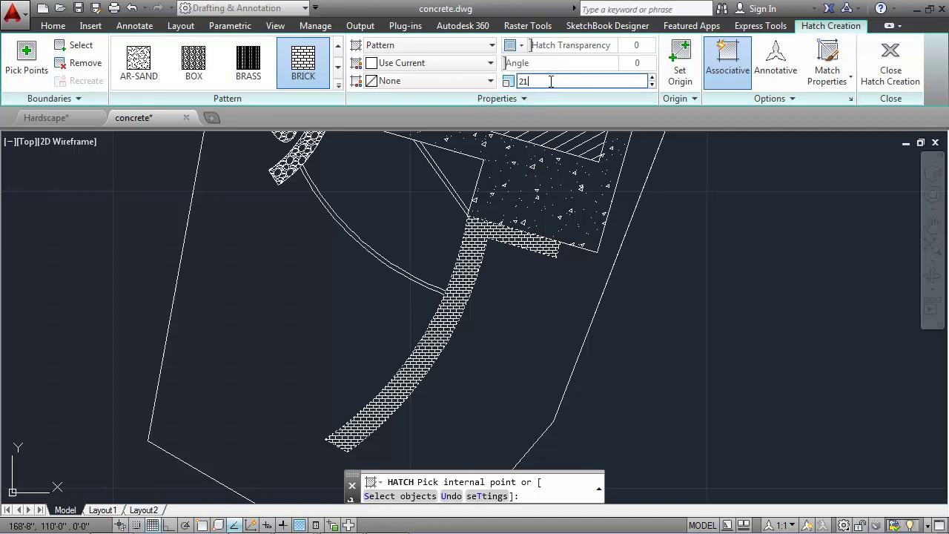
pyautogui.press('Return')
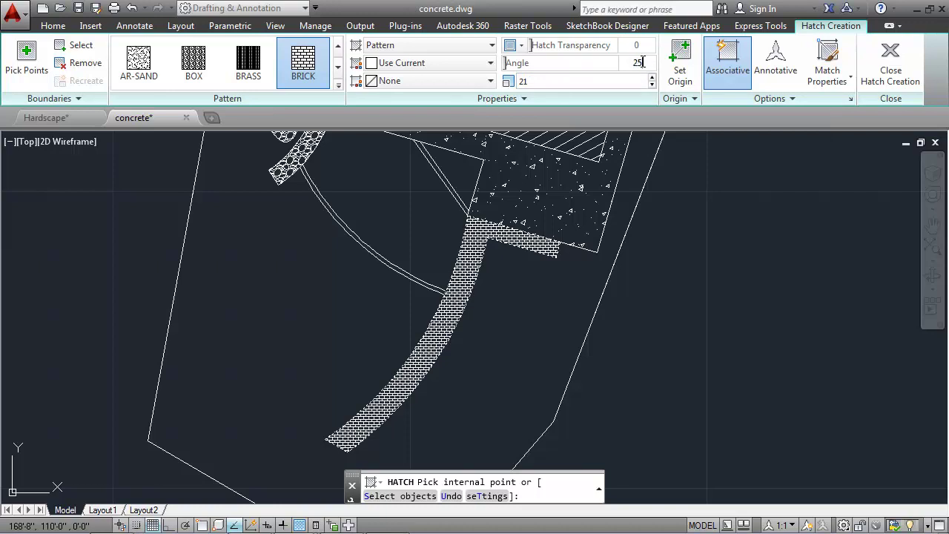
pyautogui.click(643, 63)
pyautogui.write('25')
pyautogui.press('Return')
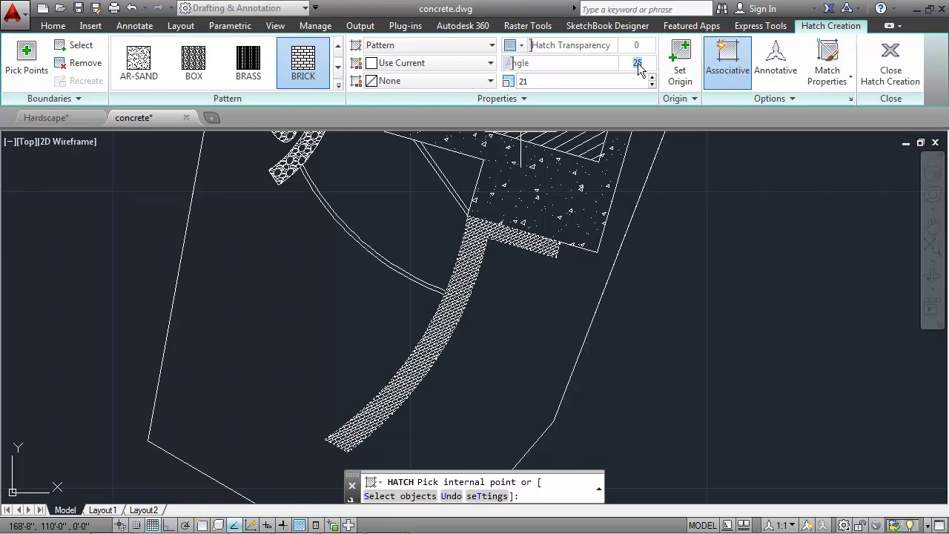
pyautogui.moveTo(640, 63); pyautogui.dragTo(638, 62)
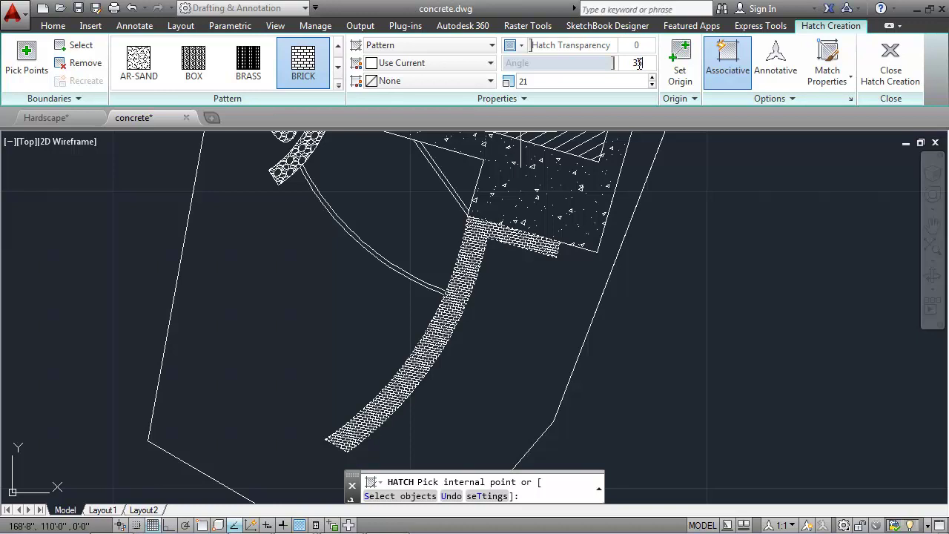
pyautogui.moveTo(639, 64); pyautogui.dragTo(638, 63)
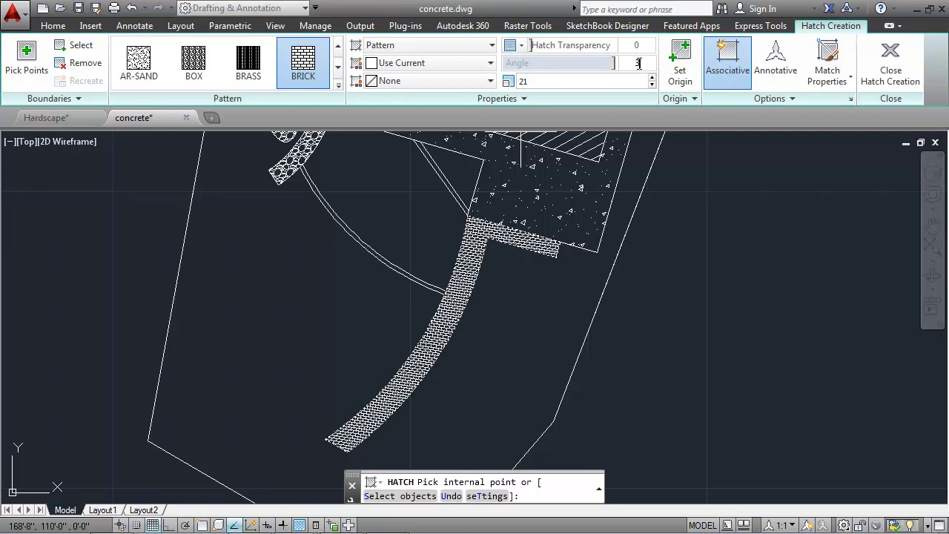
pyautogui.moveTo(638, 63); pyautogui.dragTo(638, 63)
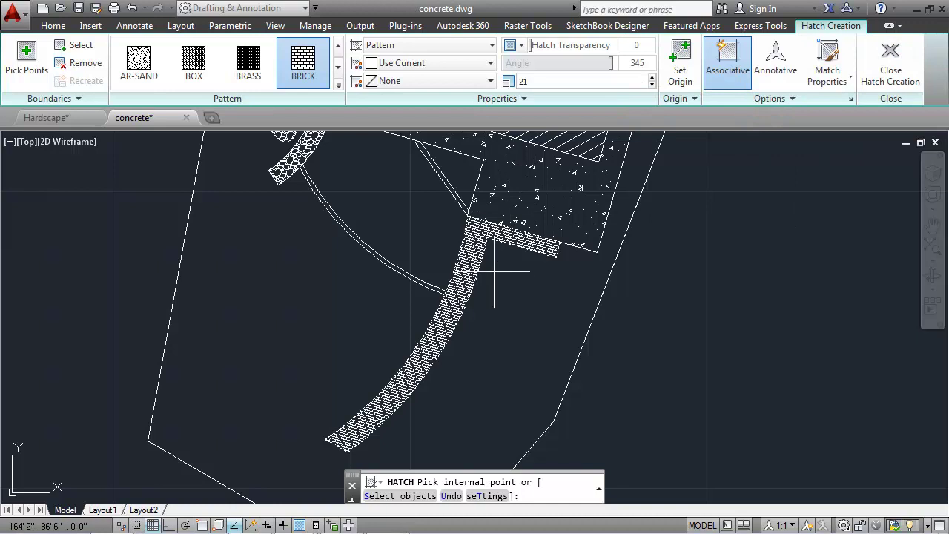
pyautogui.press('Return')
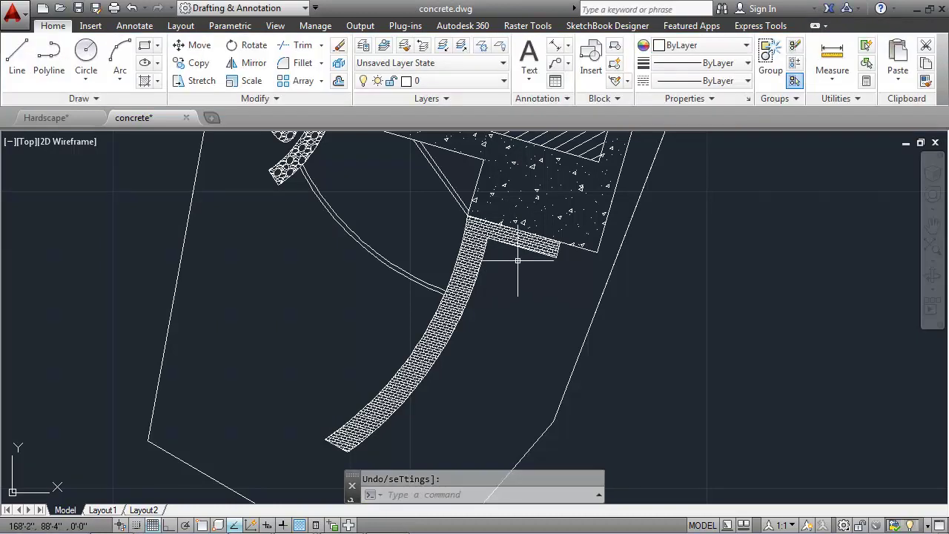
pyautogui.scroll(-1, 518, 260)
pyautogui.scroll(1, 509, 265)
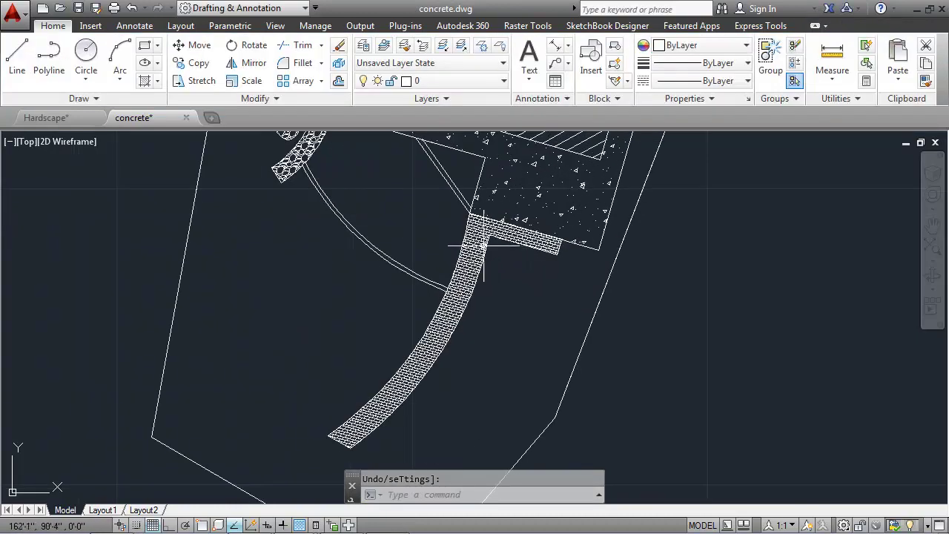
pyautogui.scroll(-2, 489, 252)
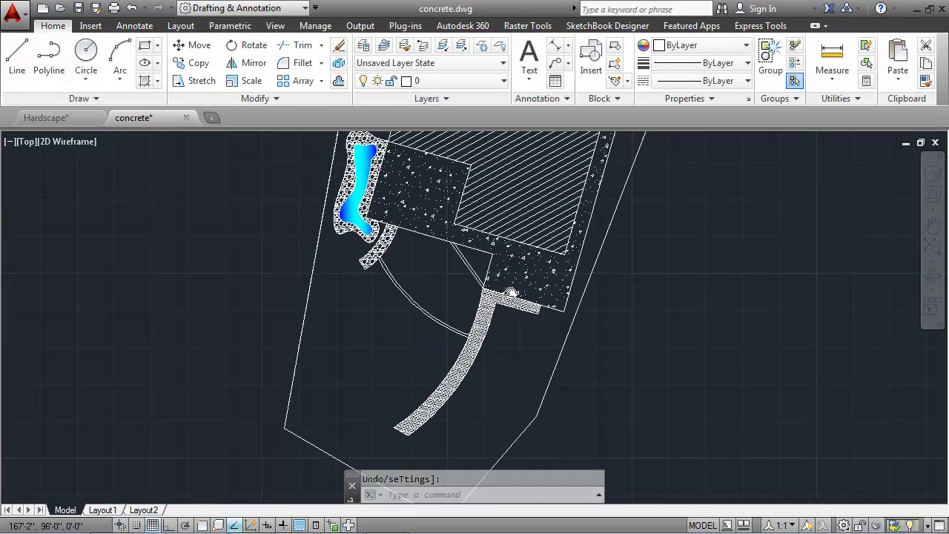
pyautogui.scroll(1, 512, 304)
pyautogui.scroll(-1, 512, 304)
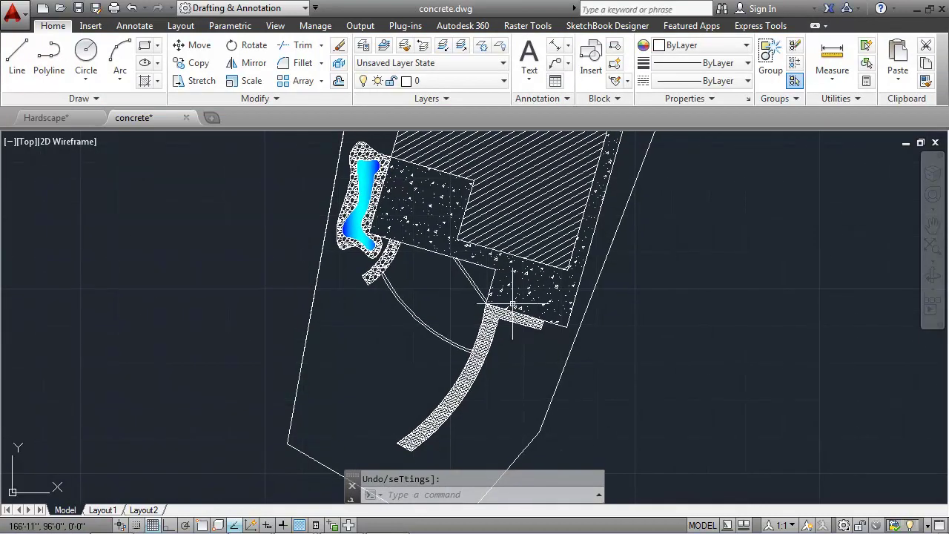